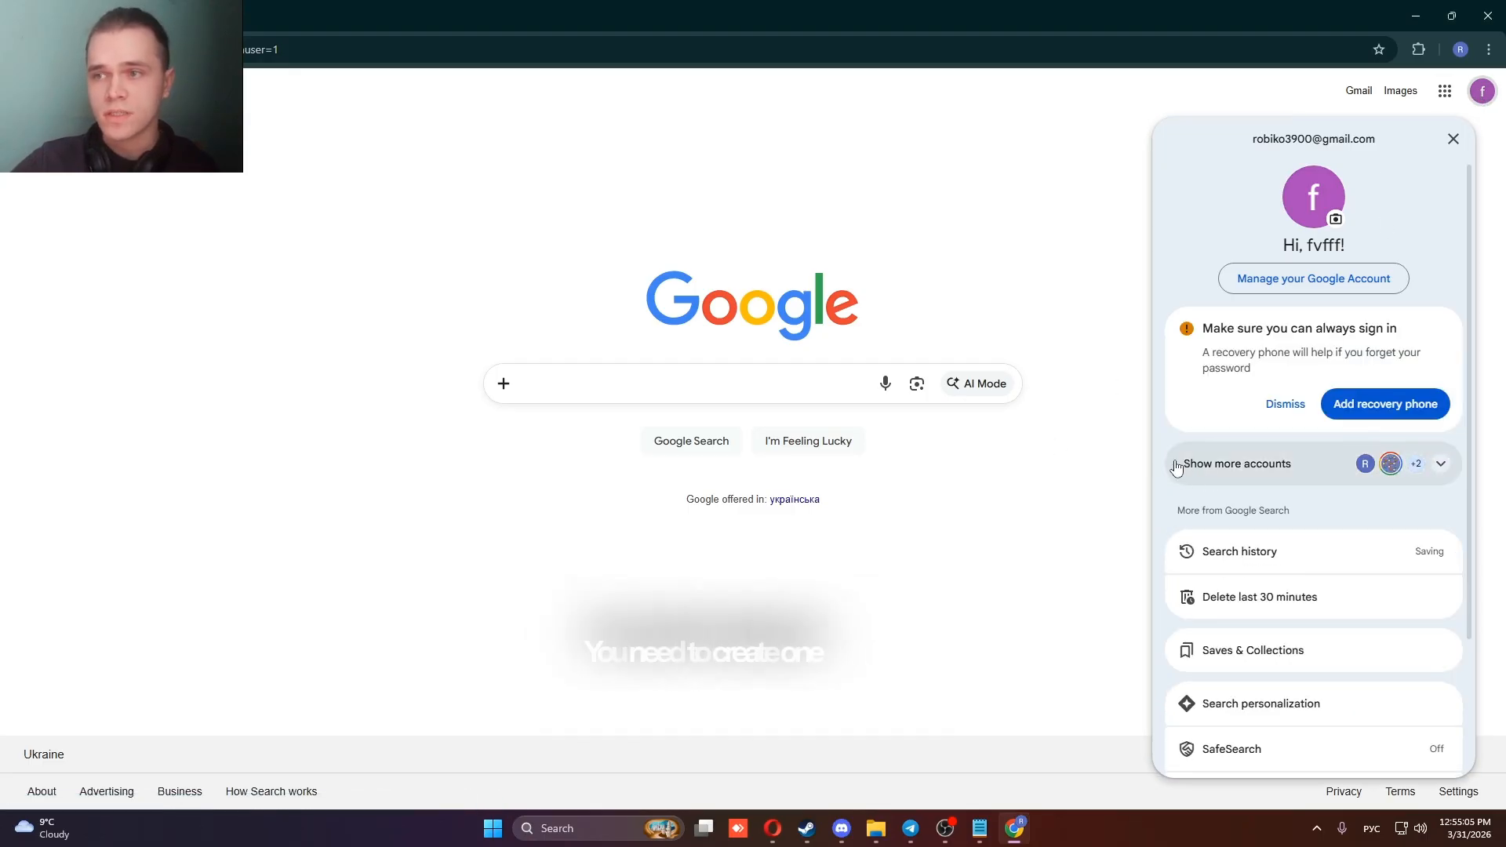
Open YouTube from the Google home page and go to YouTube Studio for the signed-in account.
key(Escape)
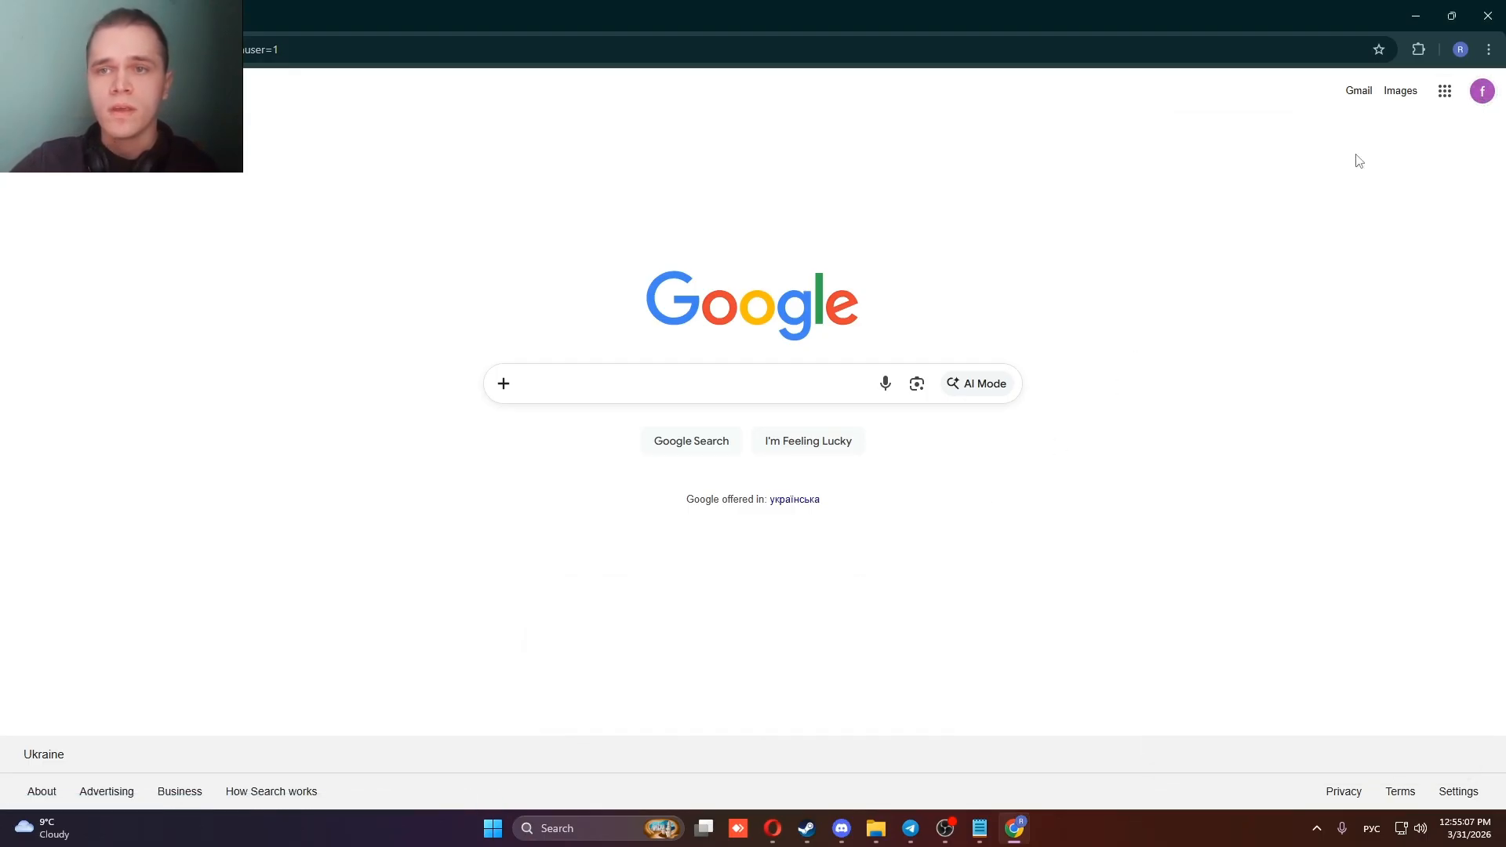
click(1444, 91)
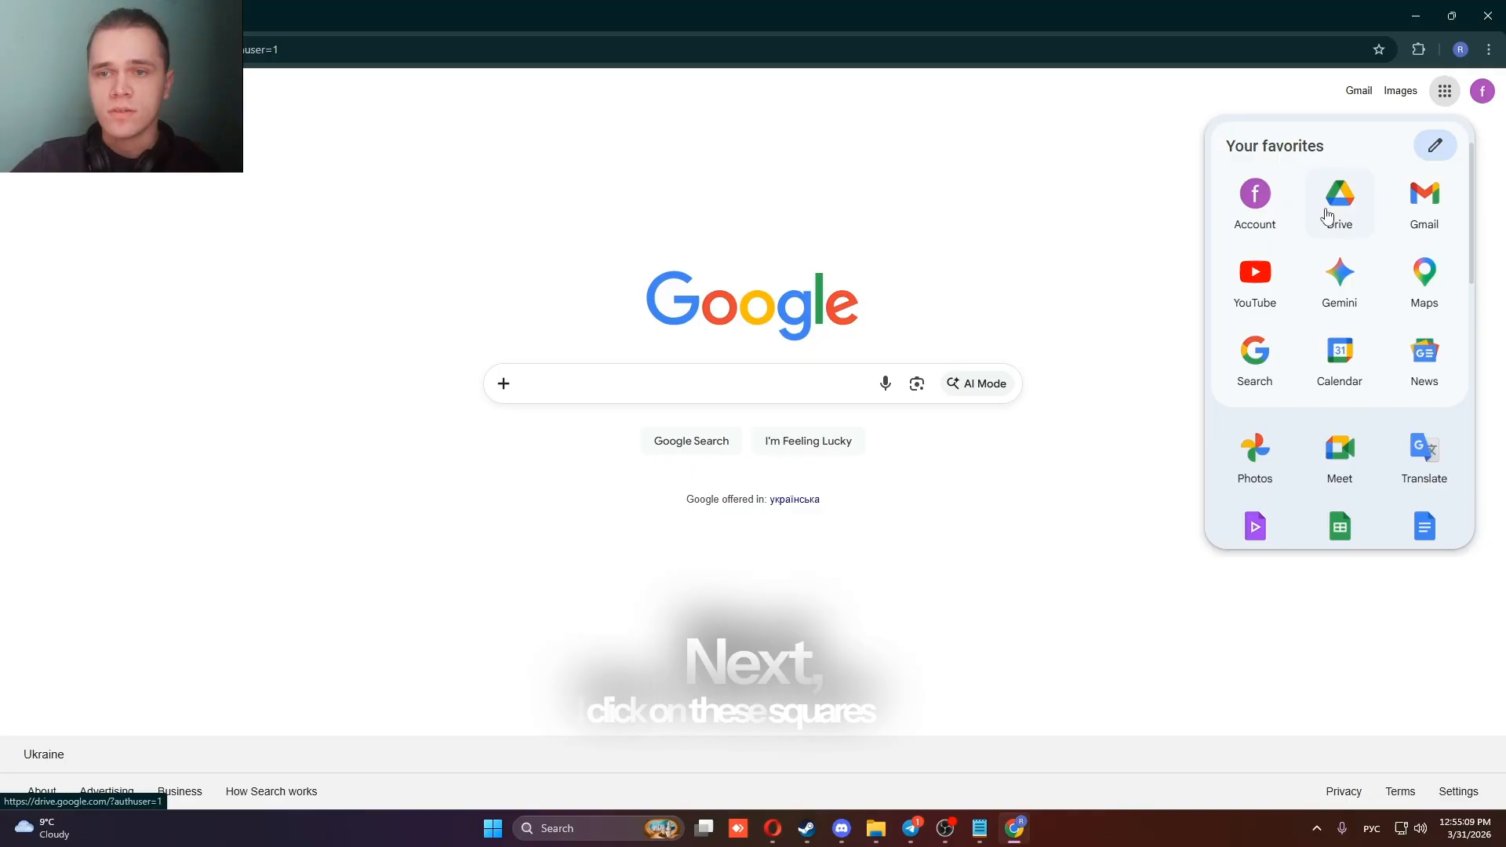
click(1270, 279)
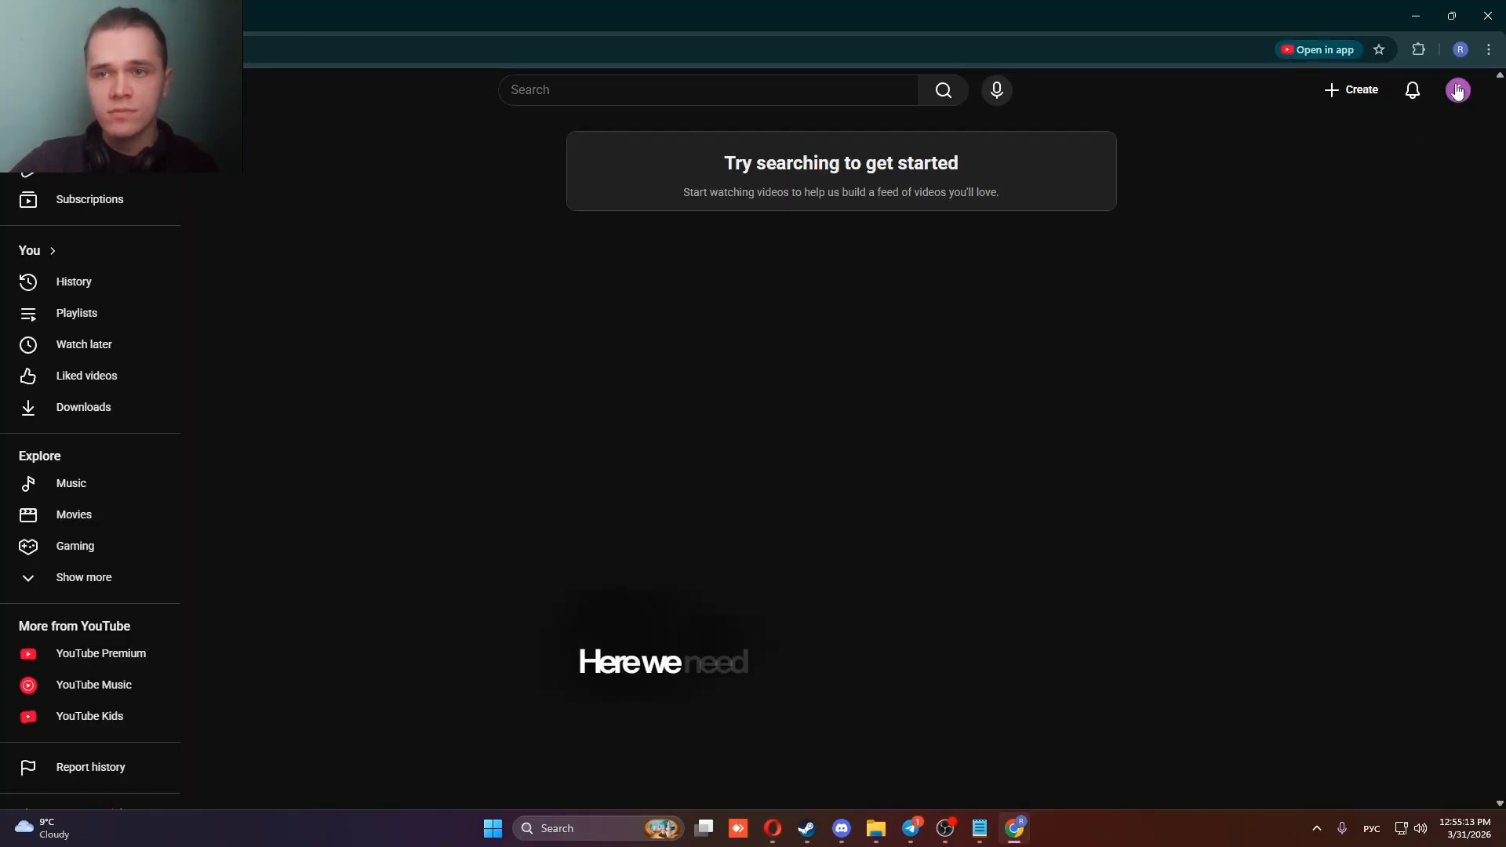
click(1456, 91)
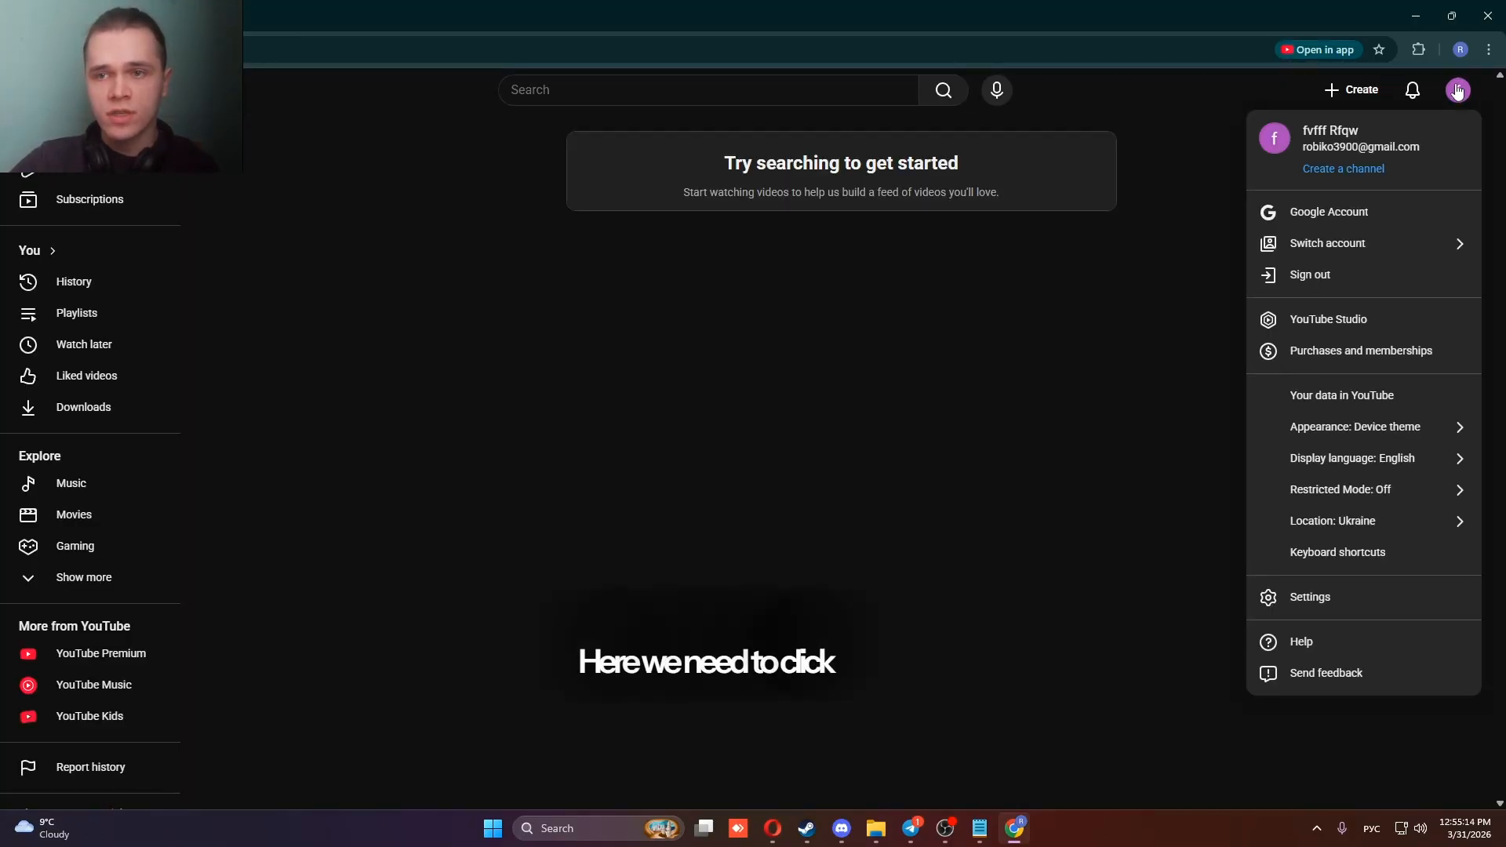
click(1325, 335)
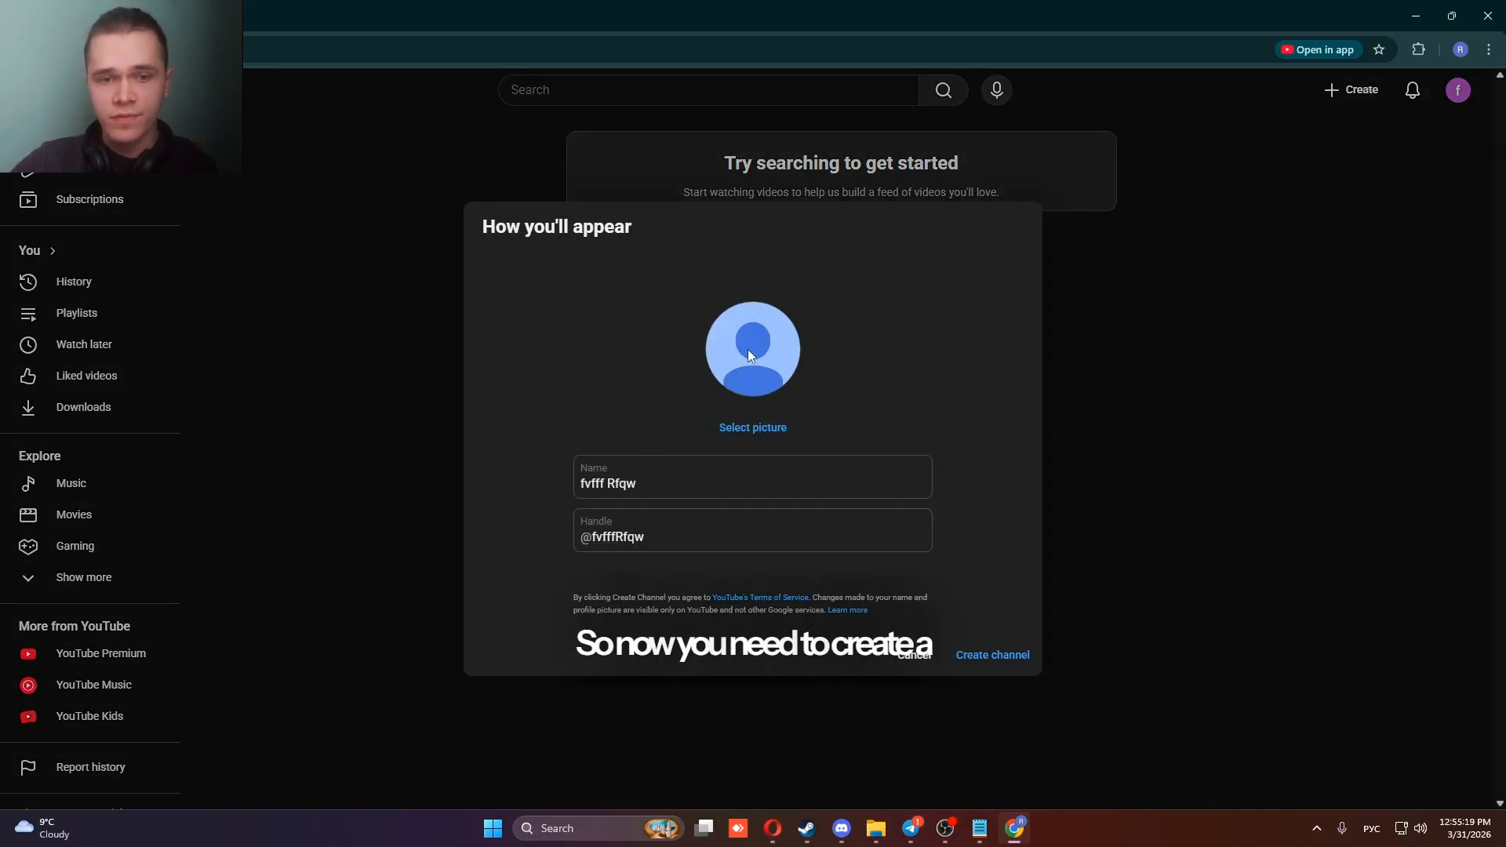
Create the channel with the suggested name and handle, and dismiss the welcome message and the team tip in Studio.
click(673, 490)
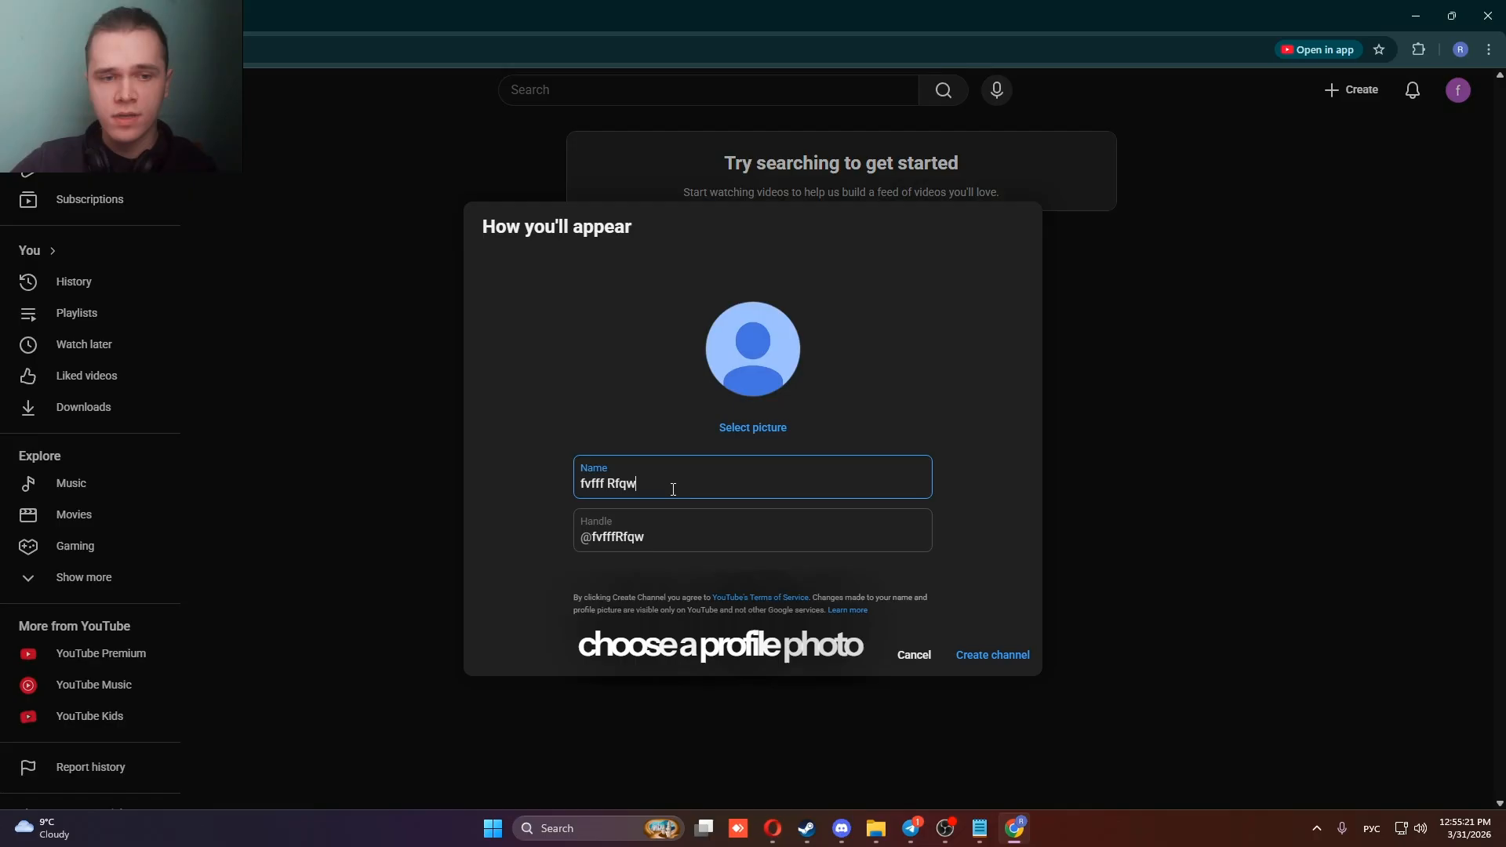
click(663, 531)
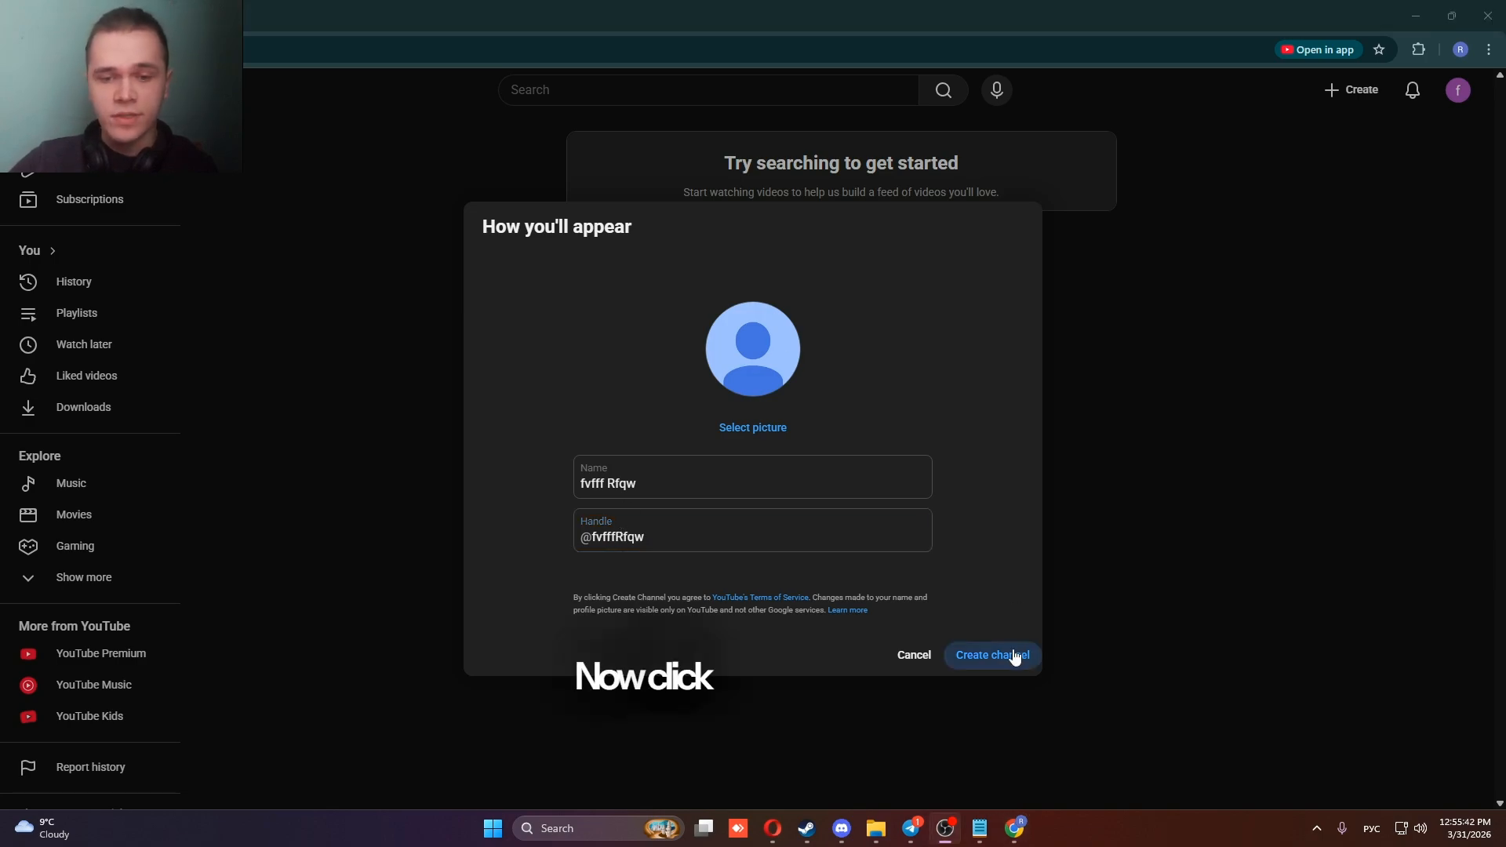
click(1015, 656)
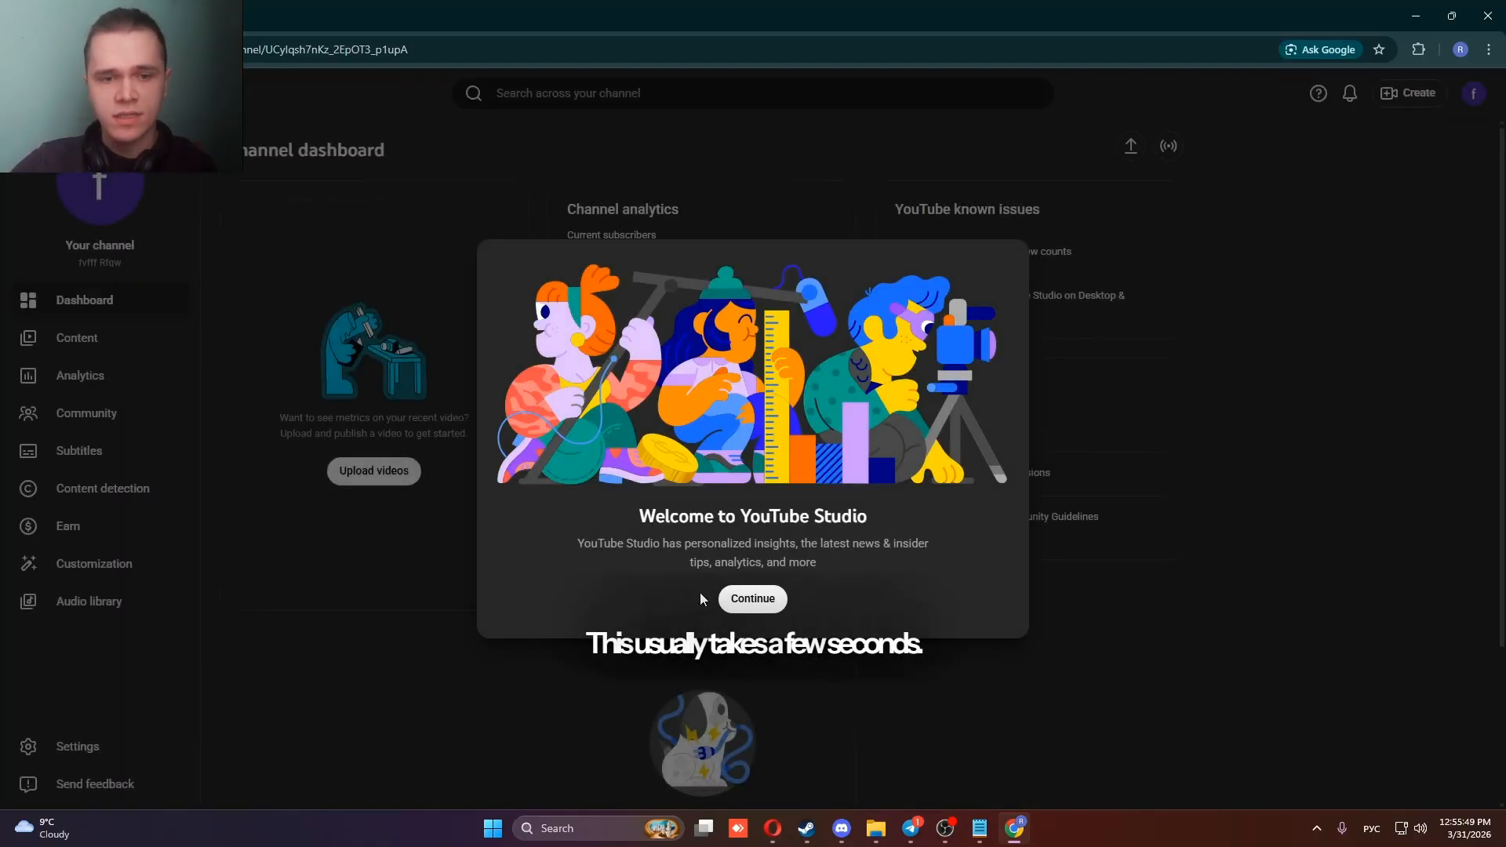
click(739, 599)
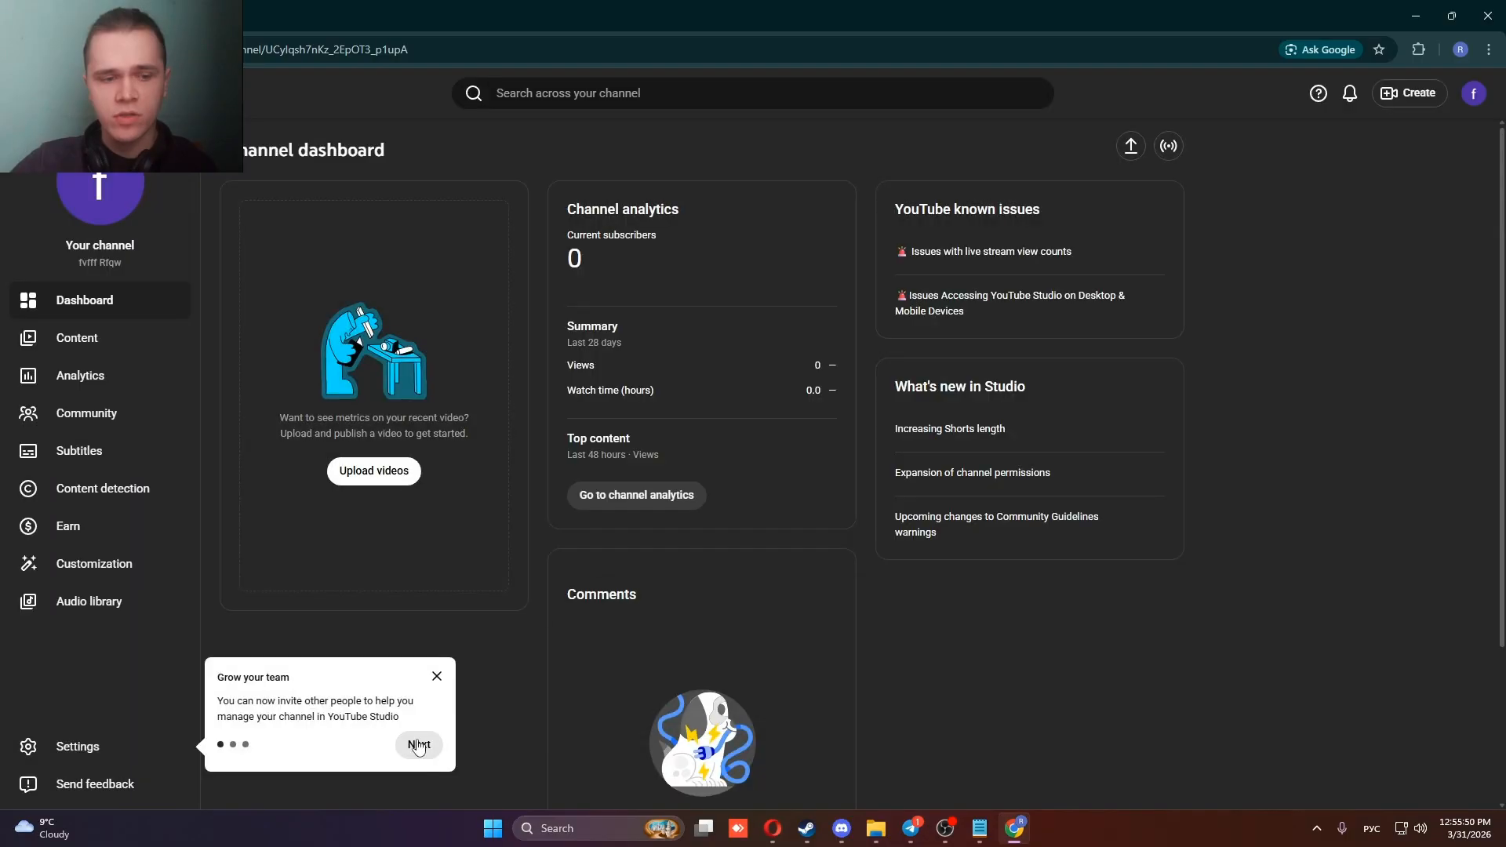
click(437, 675)
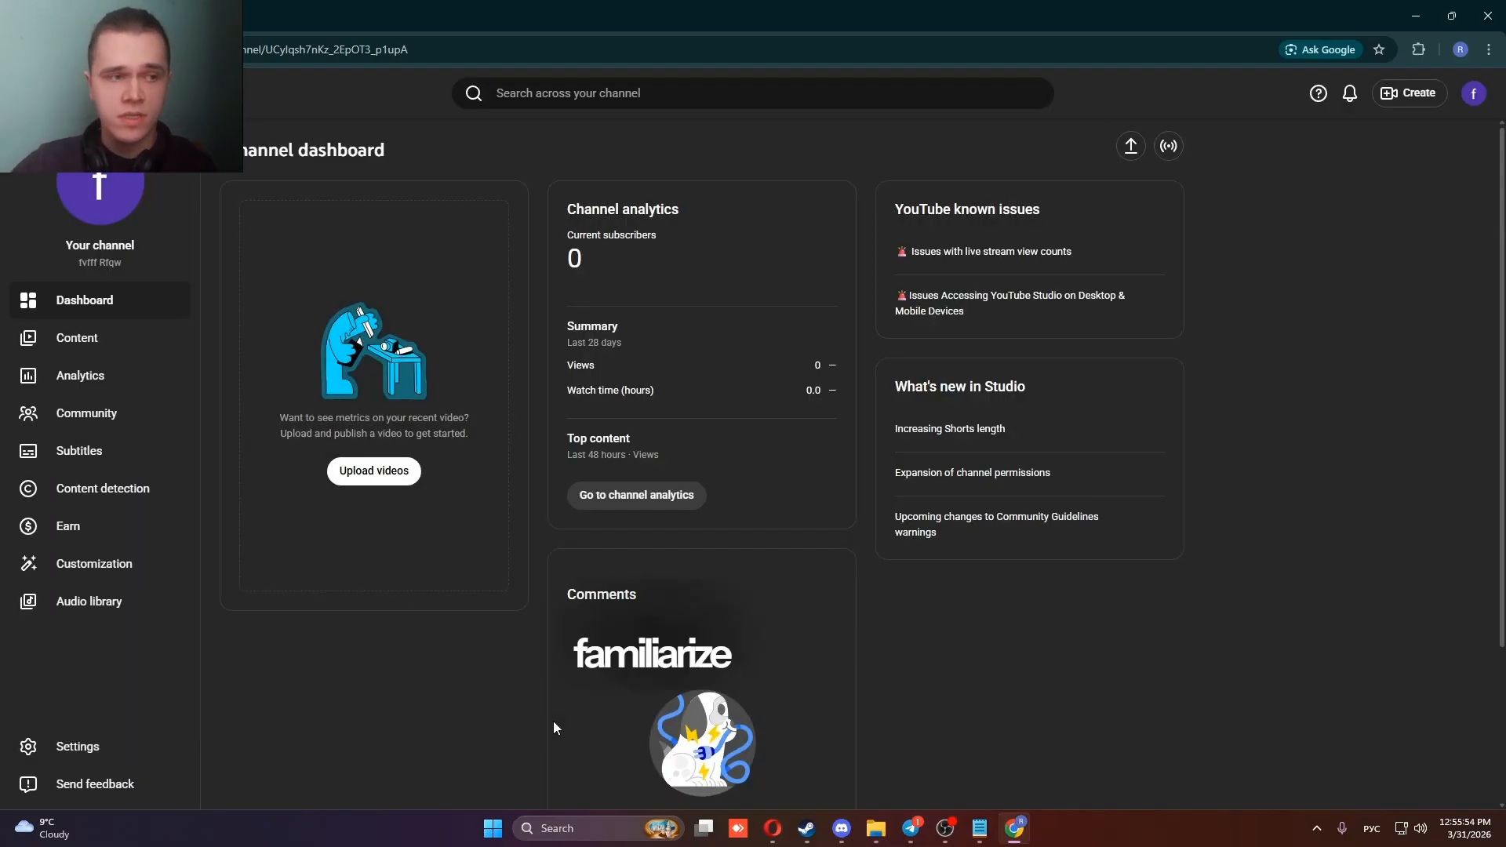
click(145, 346)
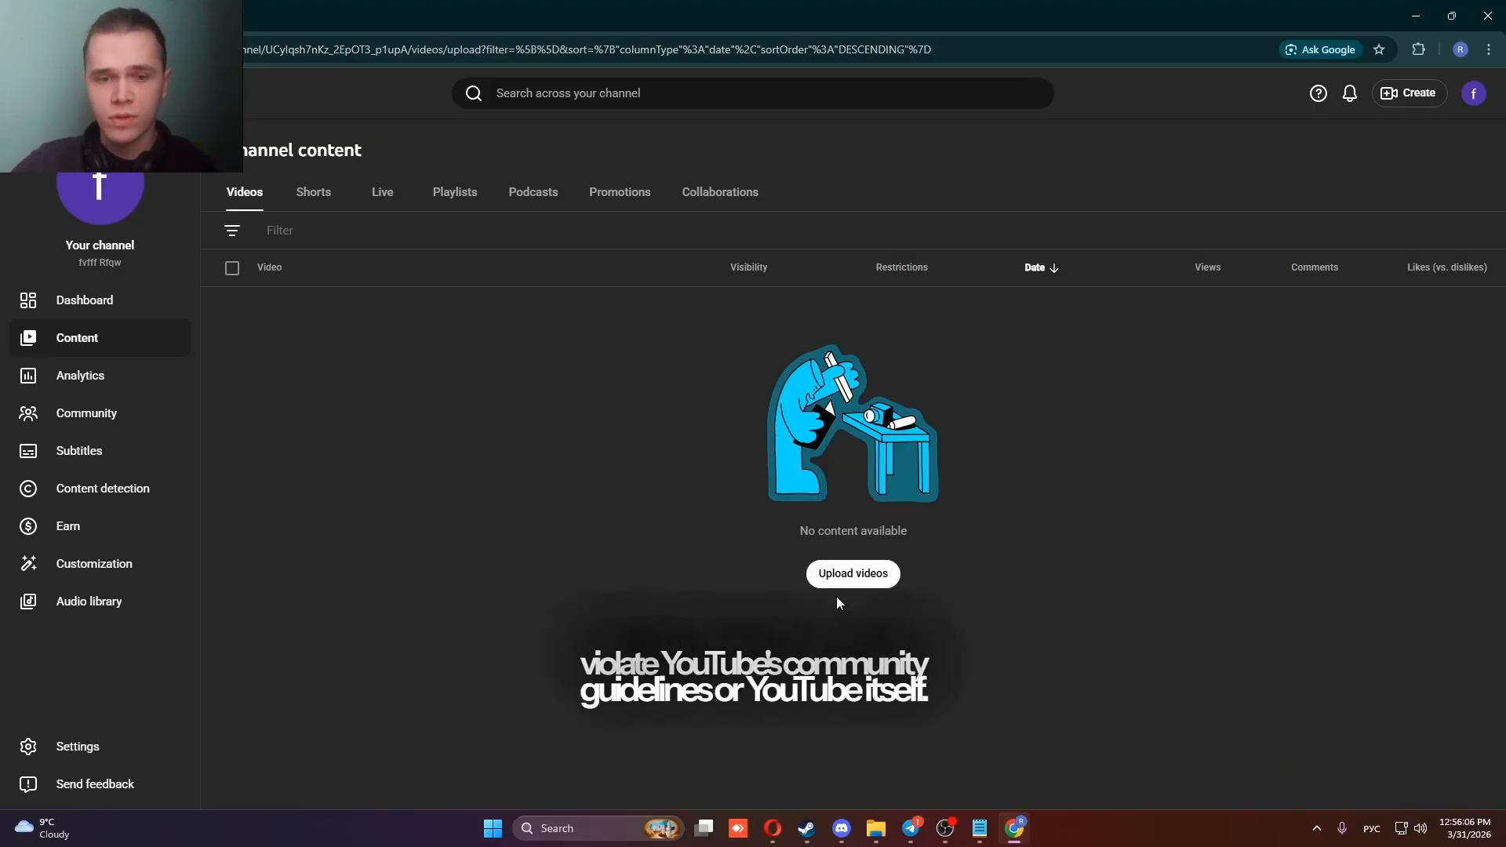
click(873, 576)
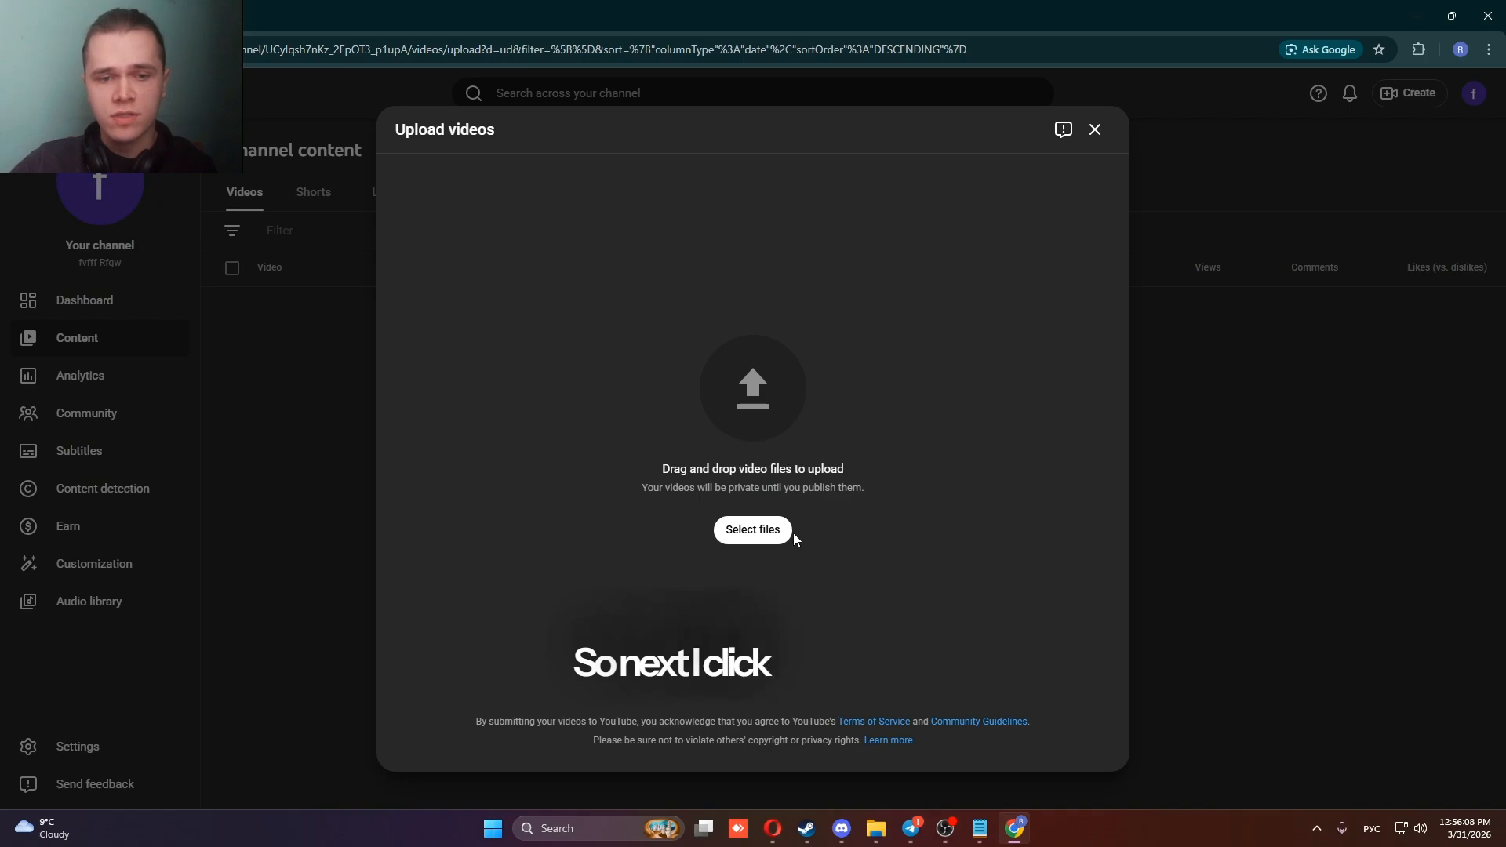
click(782, 535)
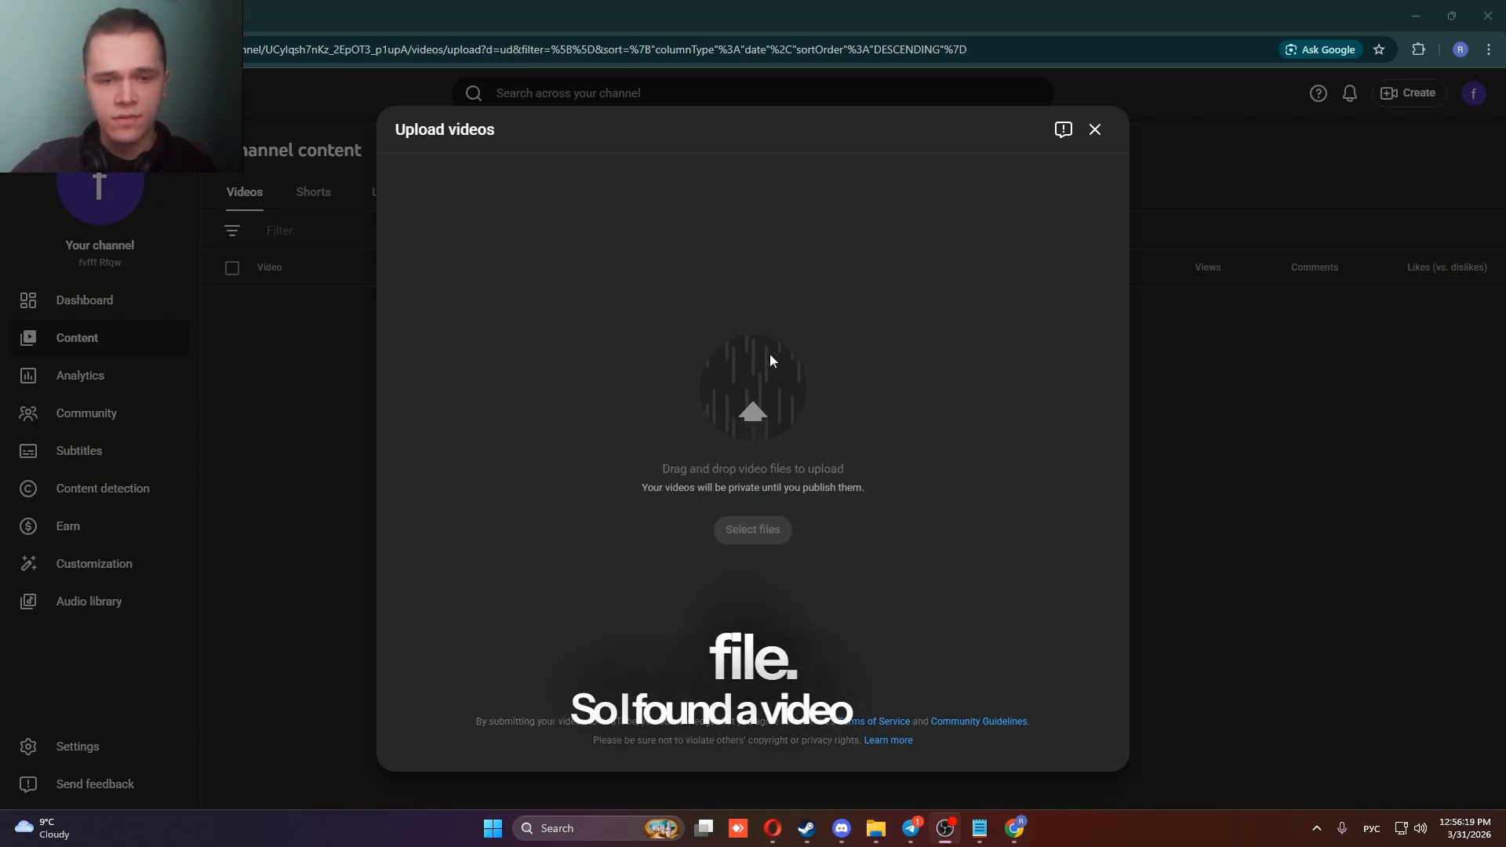
Replace the video's title with "example", using the English keyboard layout.
scroll(757, 361, down, 1)
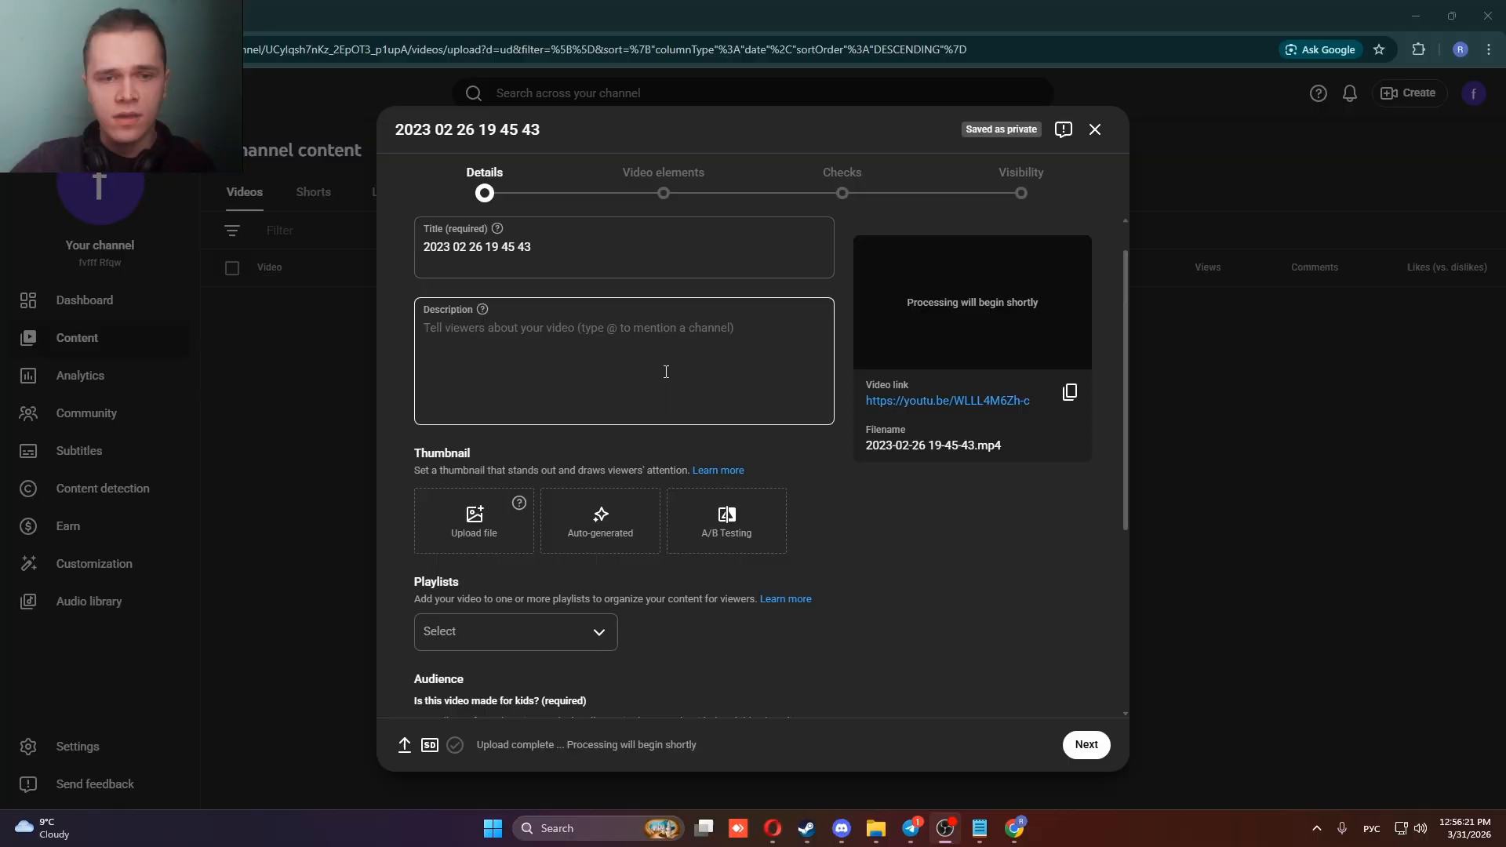
click(607, 258)
key(ctrl+a)
scroll(672, 378, up, 1)
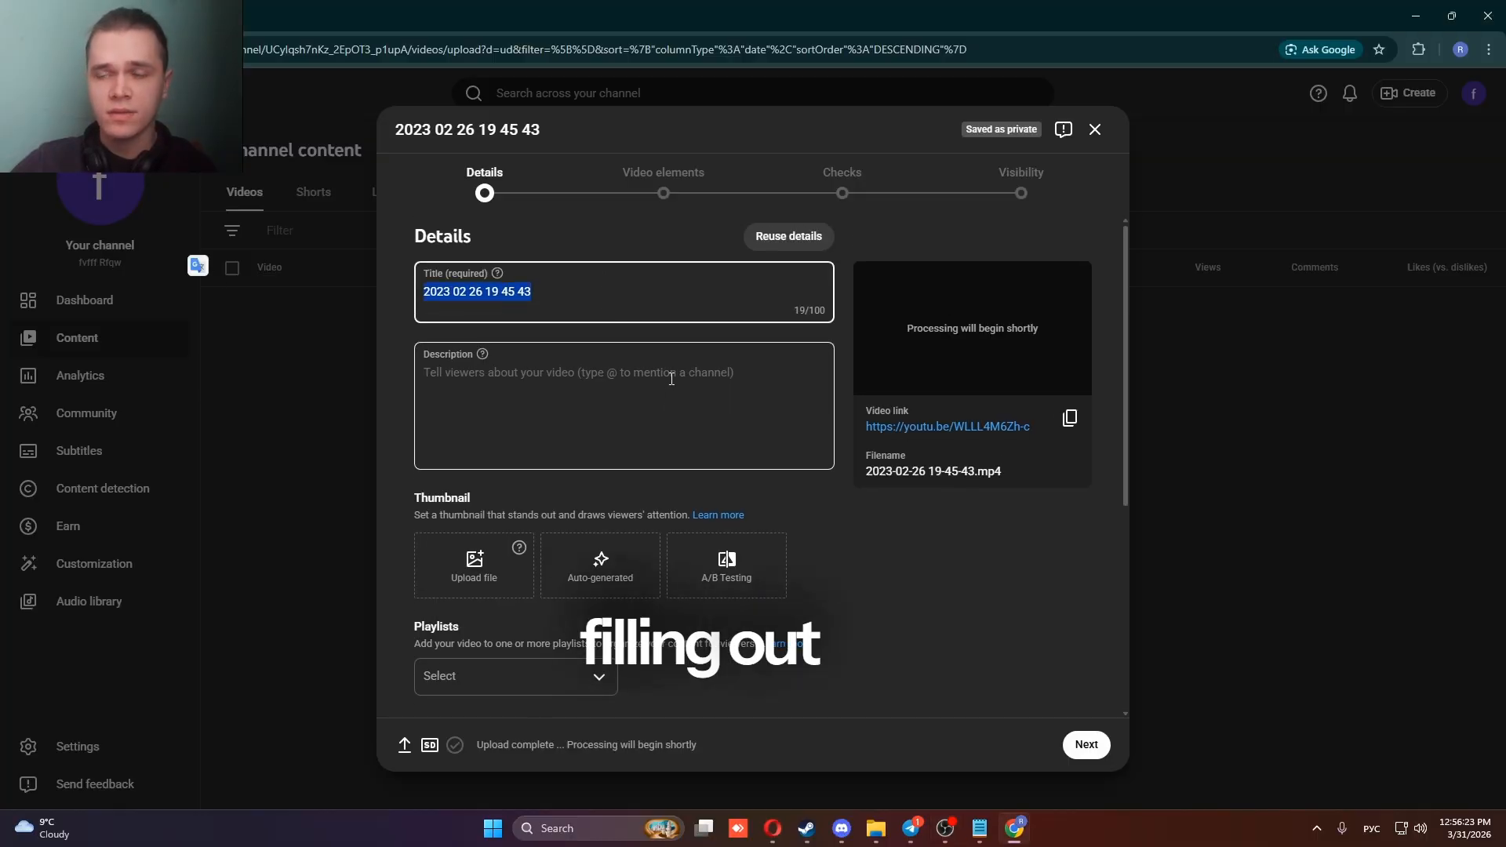
key(alt+shift)
key(alt+shift)
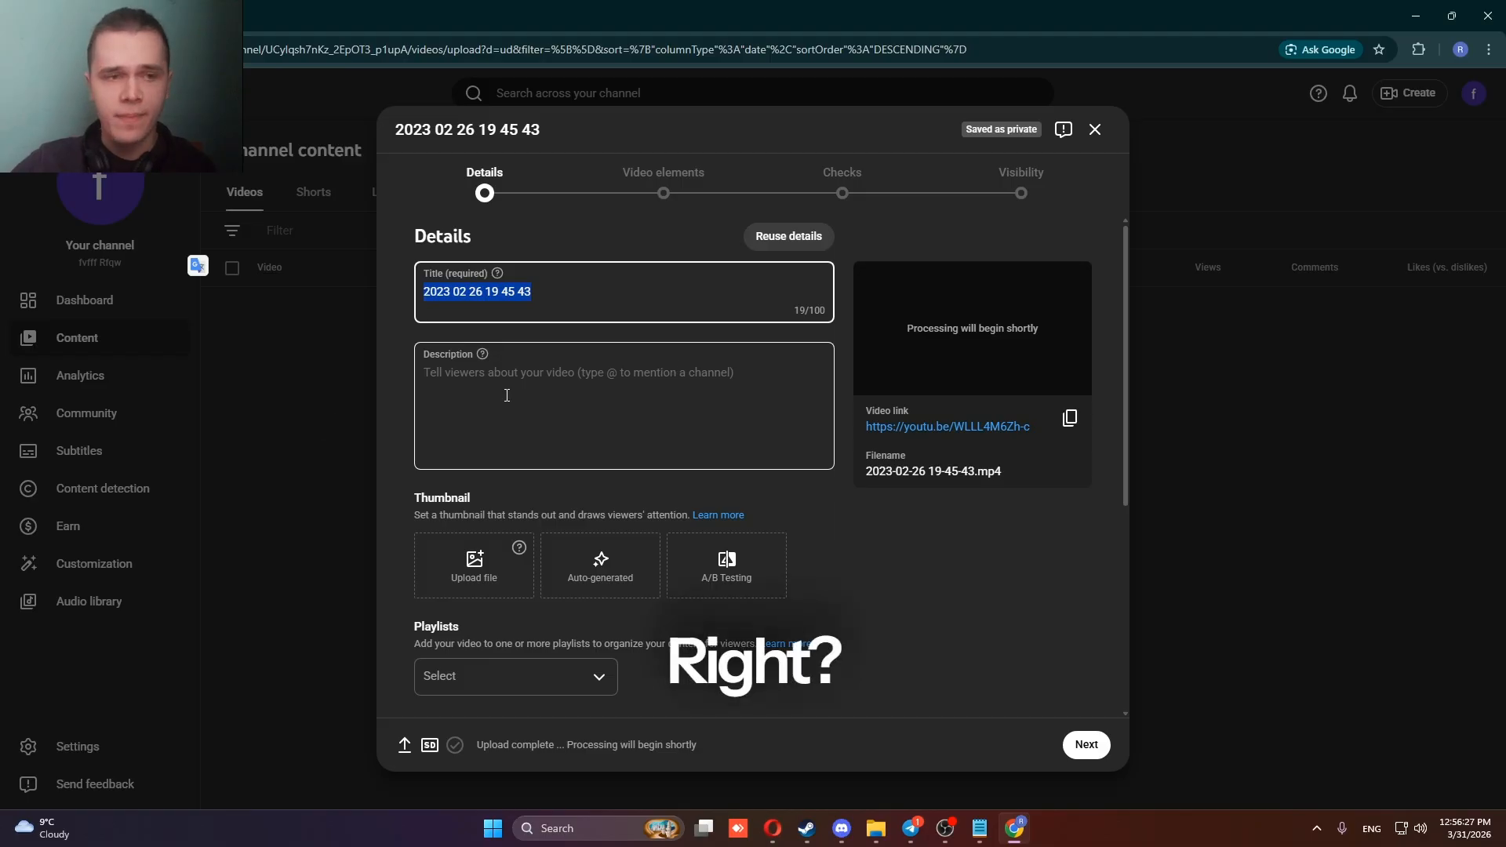
text(e)
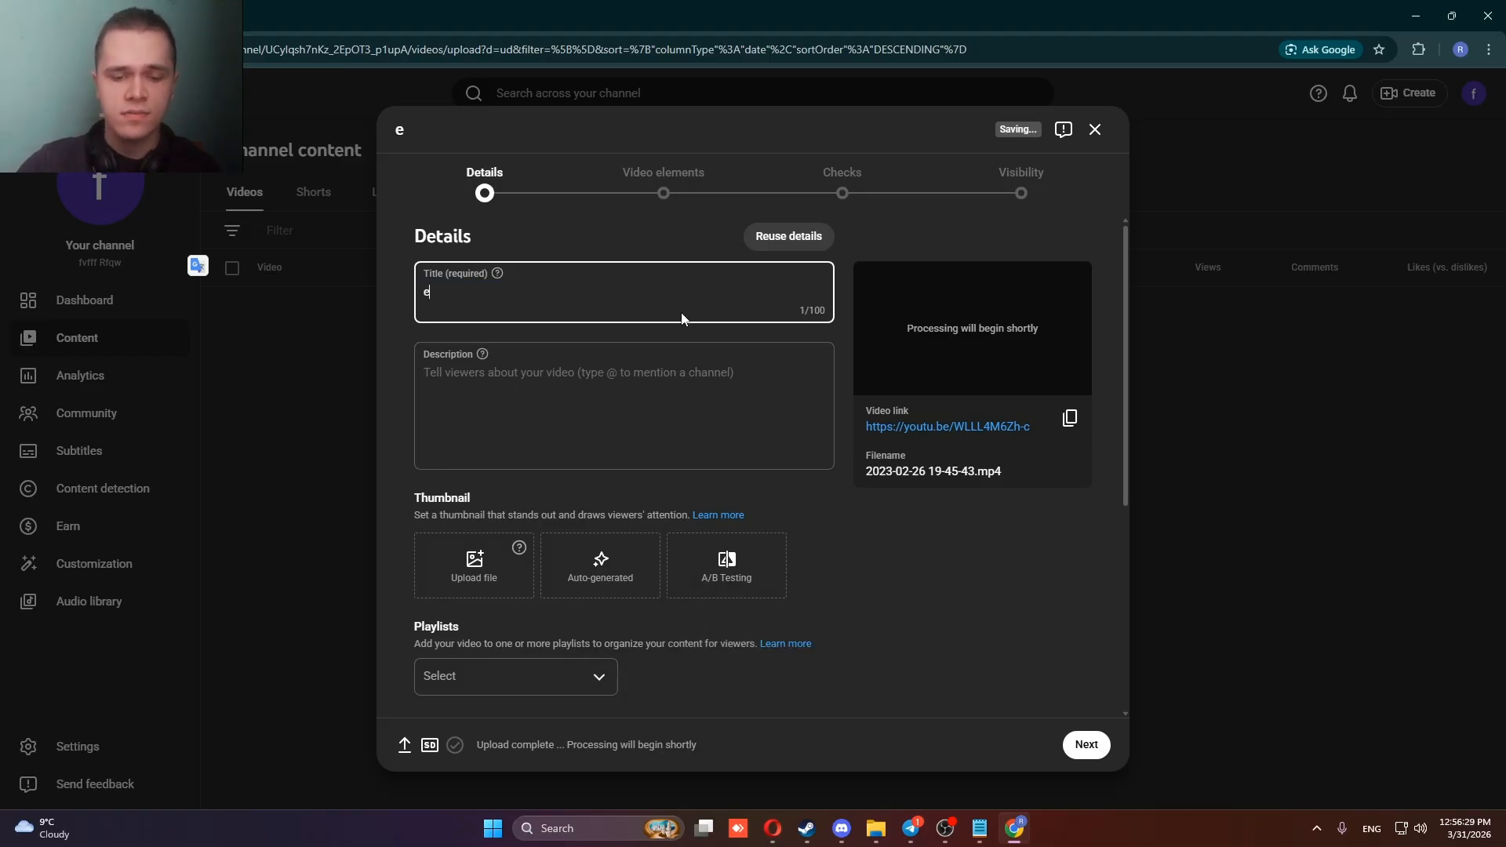
text(xample)
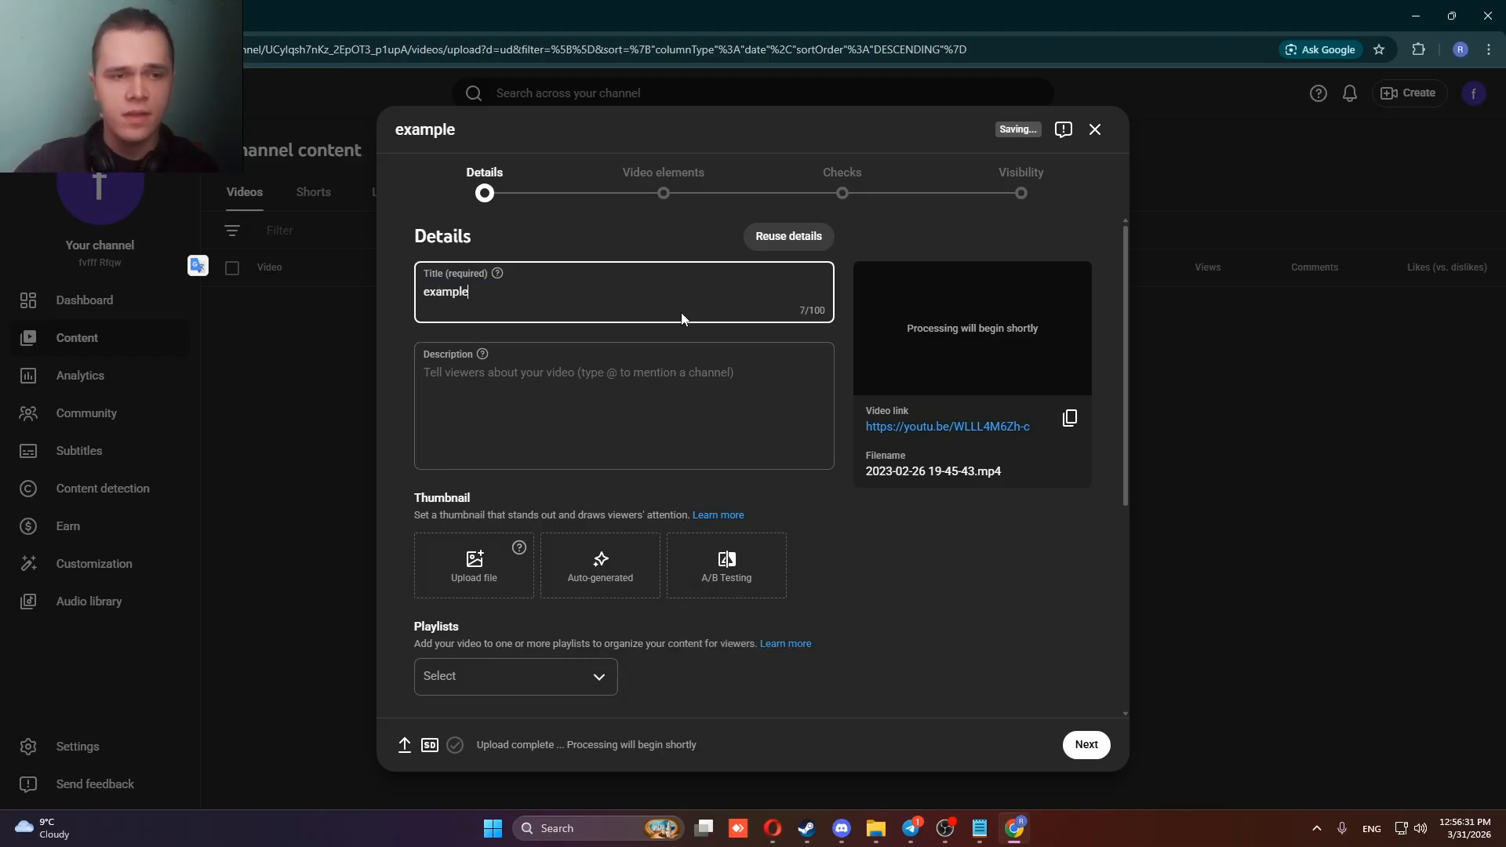
Copy the title "example" into the video's description.
key(ctrl+a)
key(ctrl+c)
click(471, 407)
key(ctrl+v)
scroll(474, 423, down, 1)
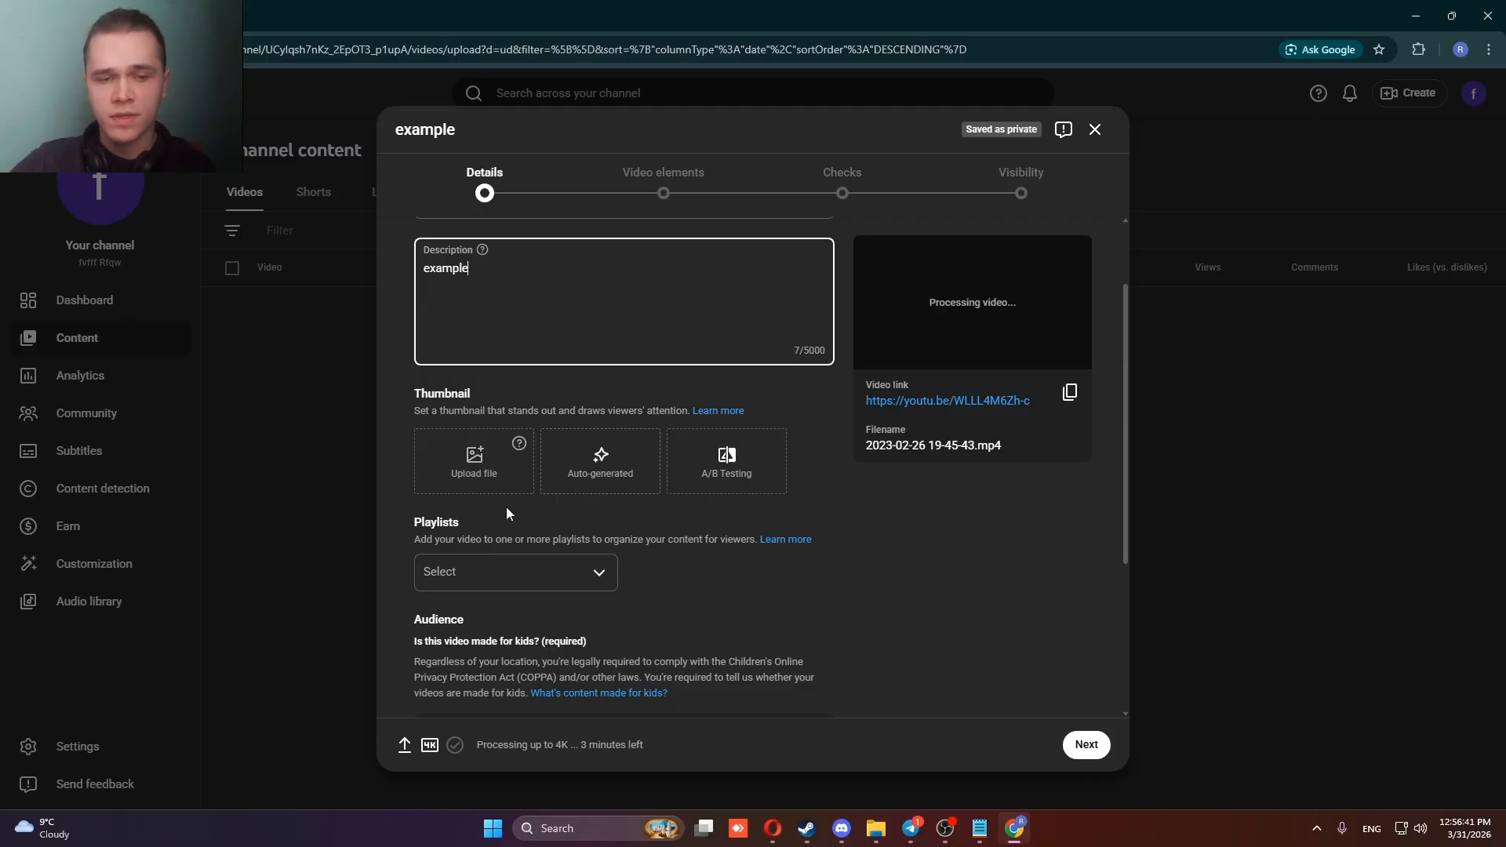
scroll(567, 479, down, 2)
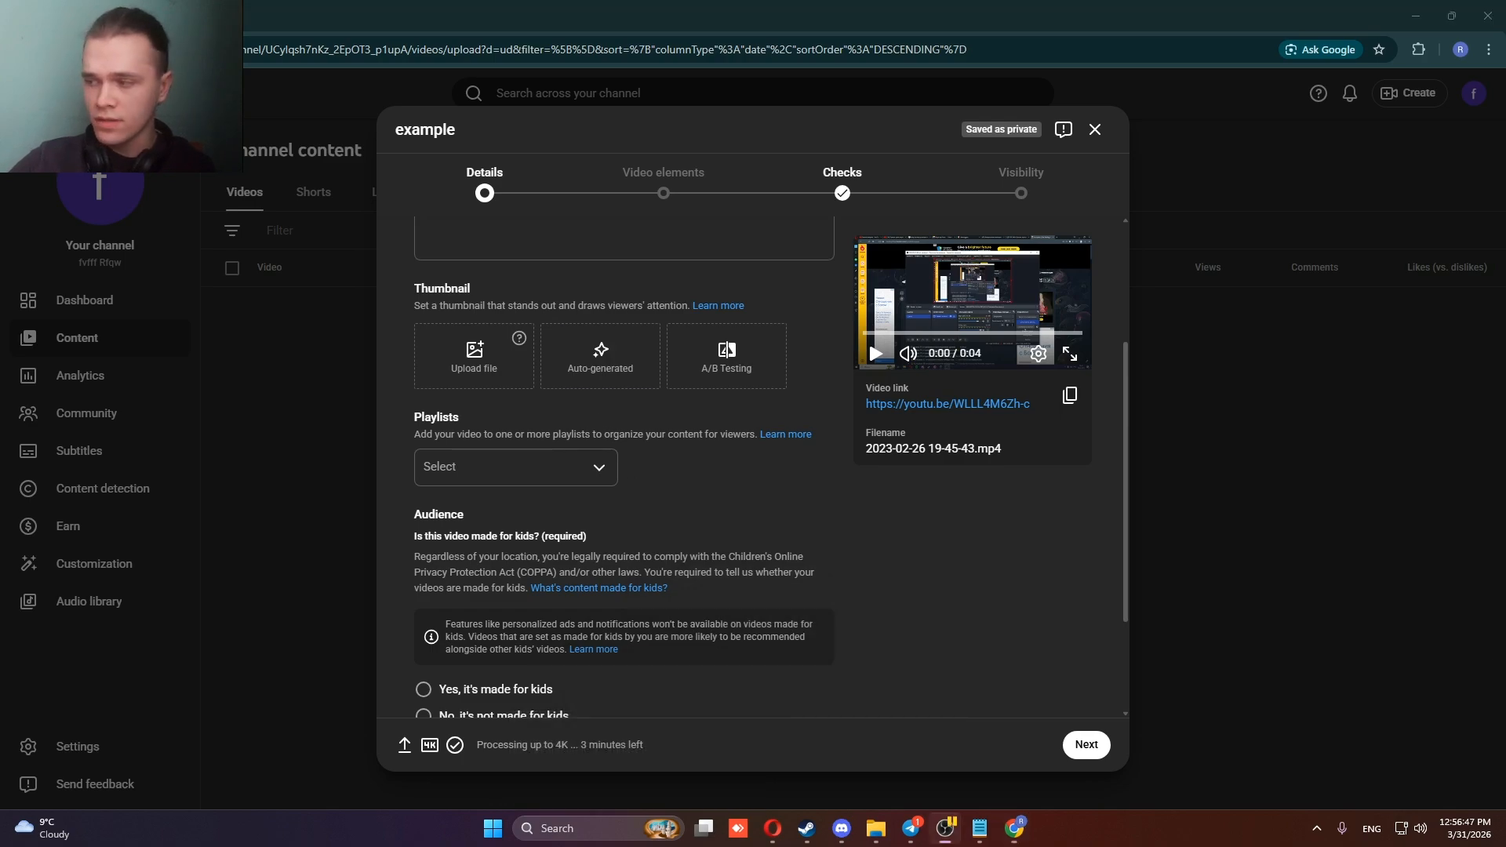
click(453, 476)
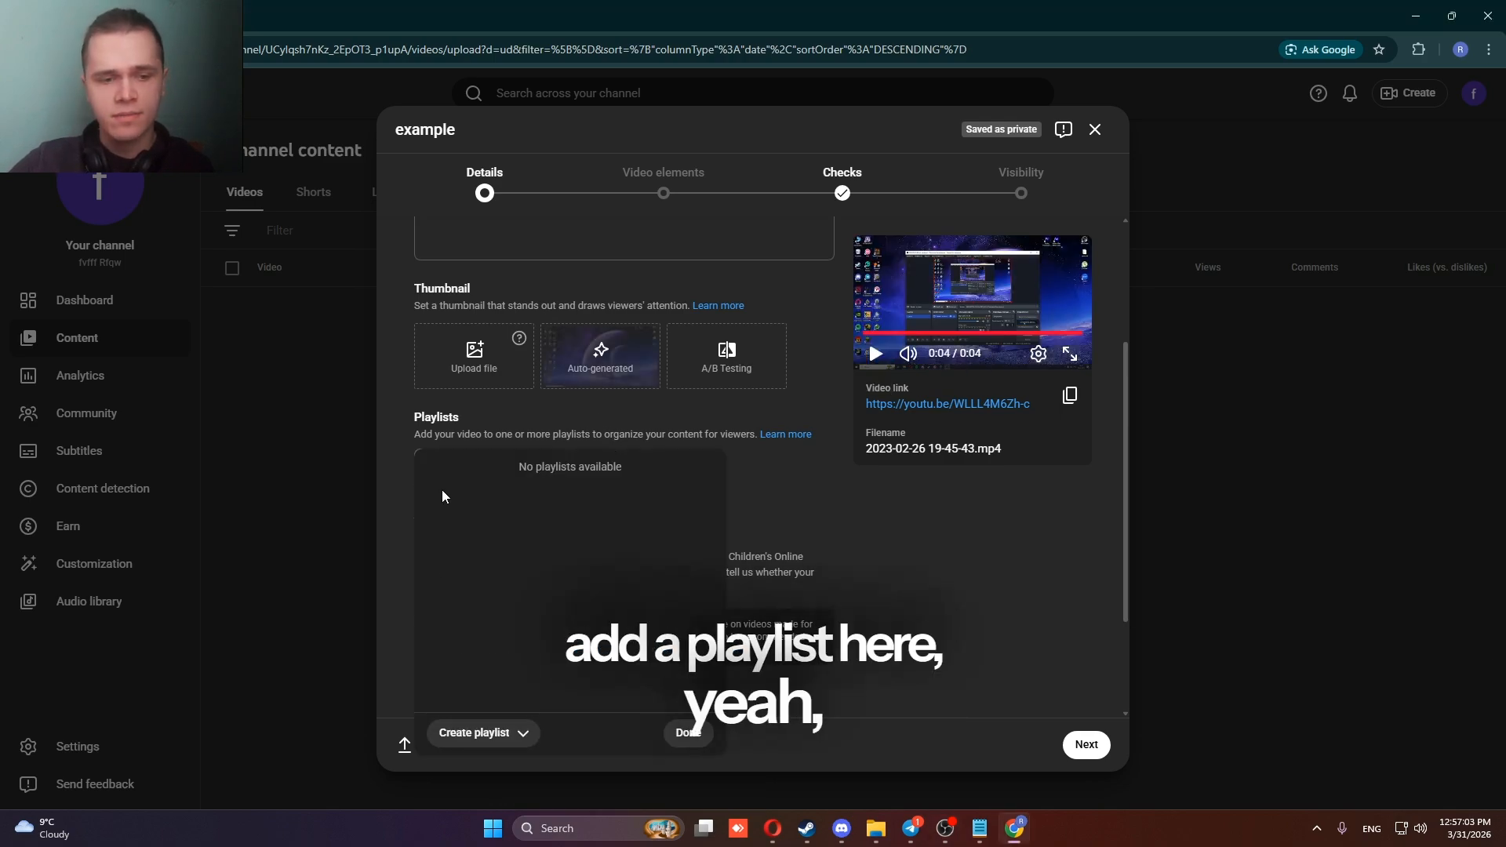
click(470, 733)
click(480, 678)
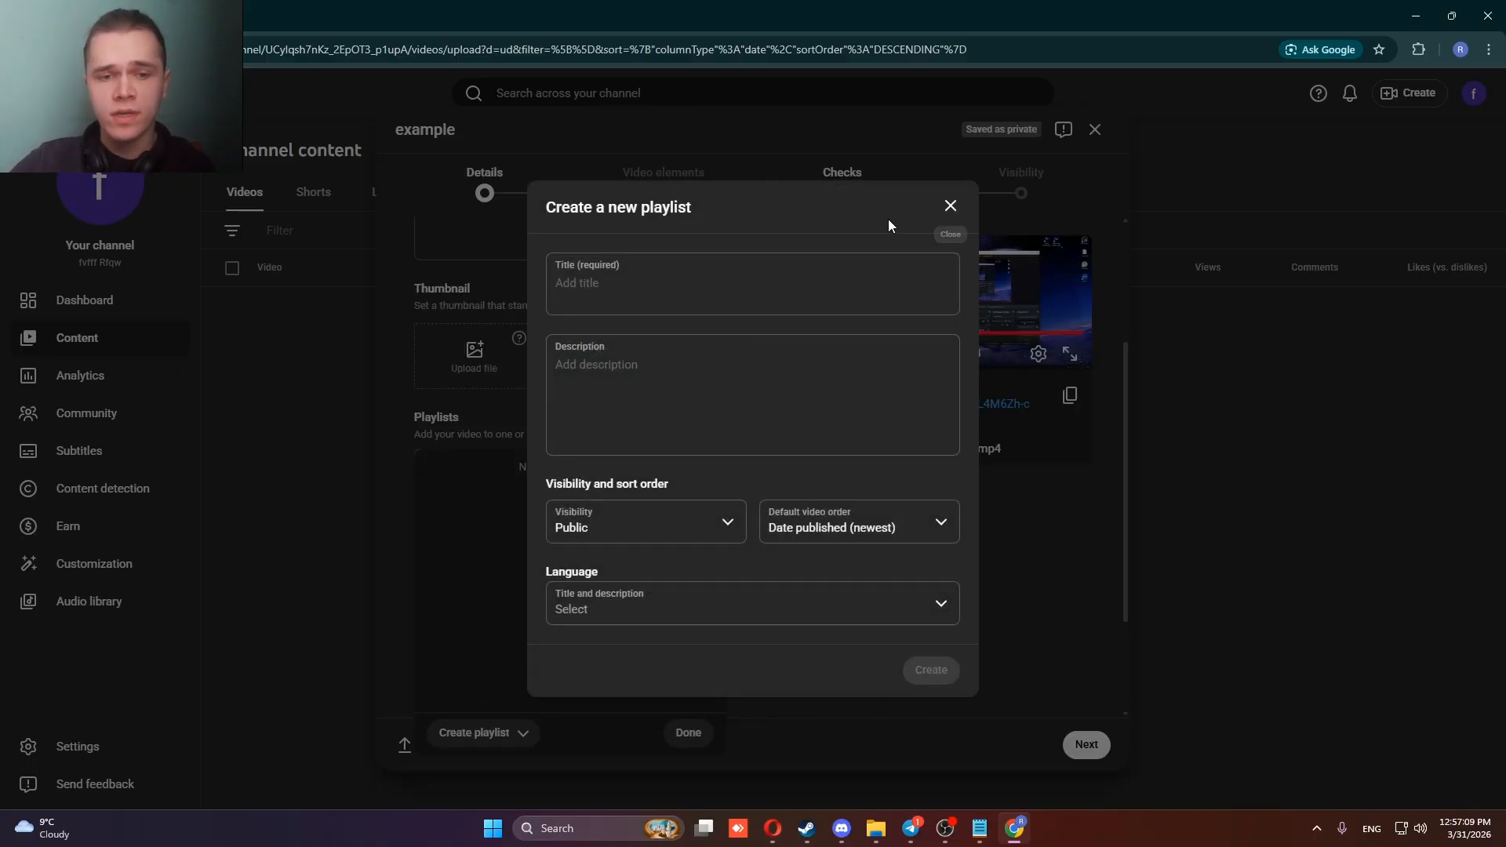
click(950, 203)
click(934, 543)
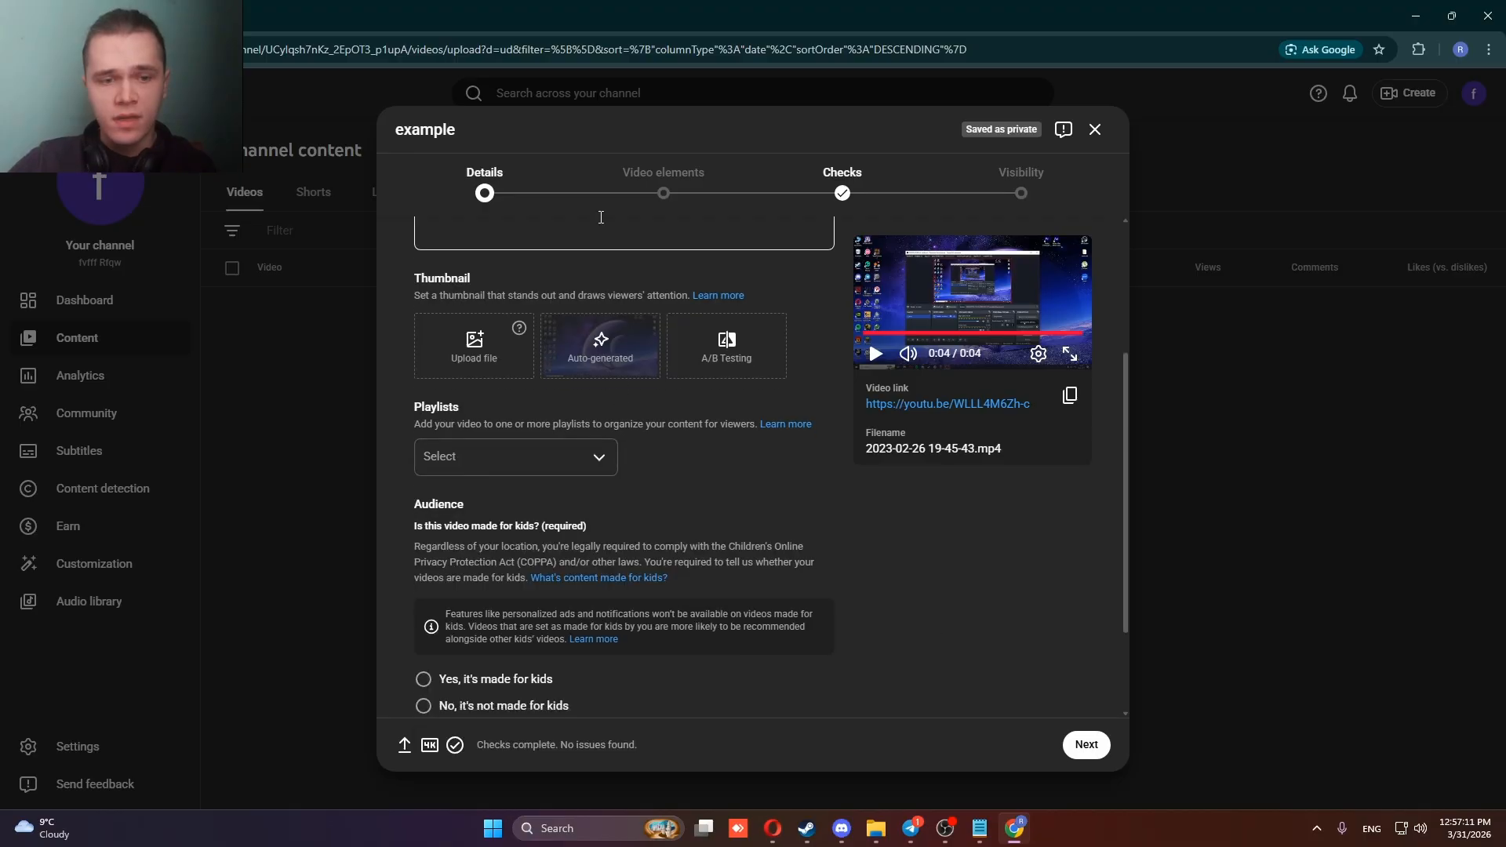
Expand the age restriction section and reveal the additional settings in the video details.
scroll(471, 572, down, 2)
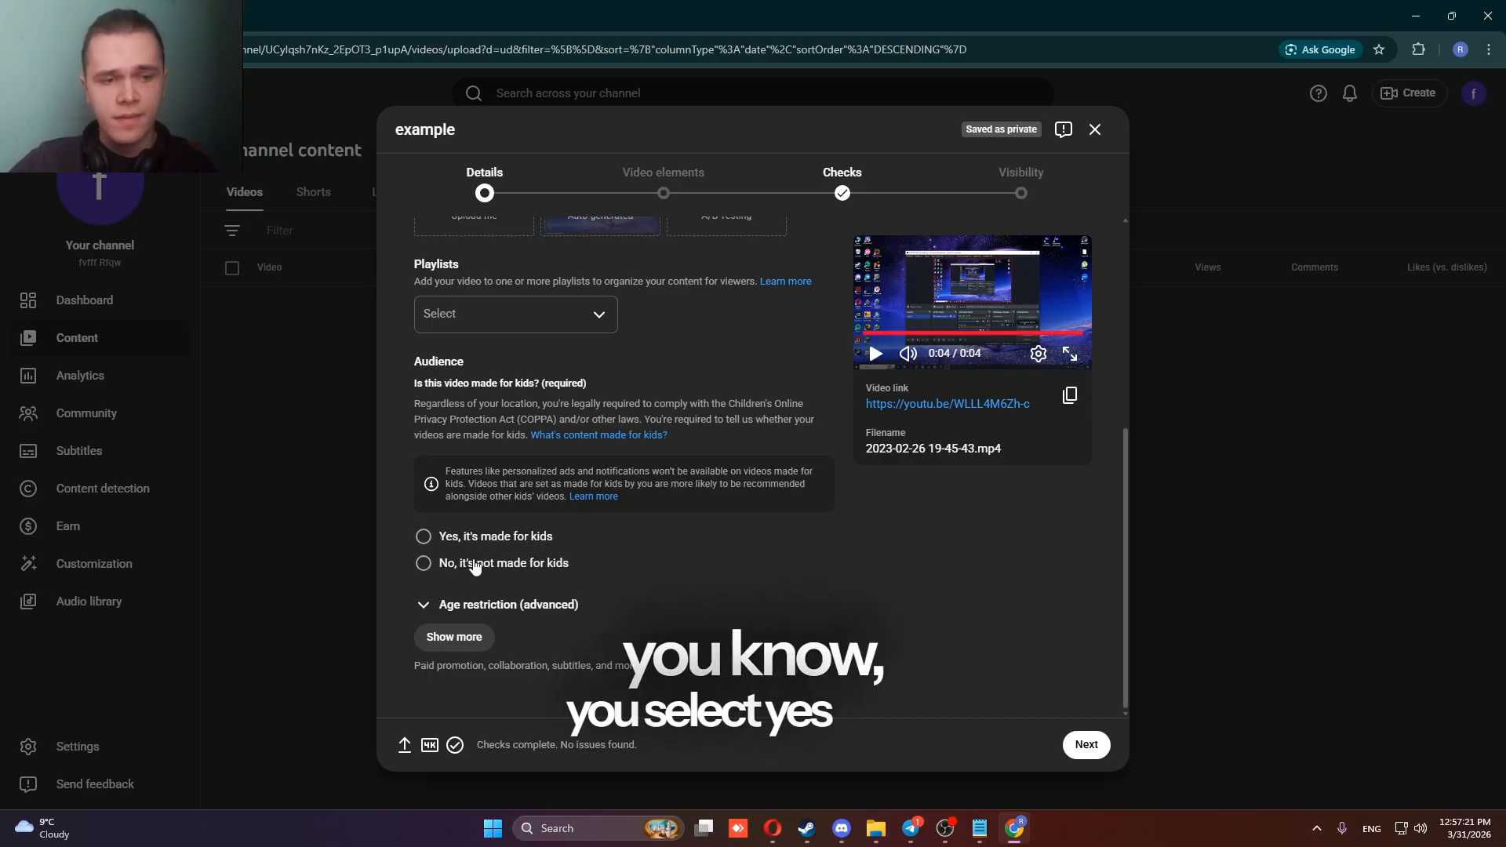
click(466, 618)
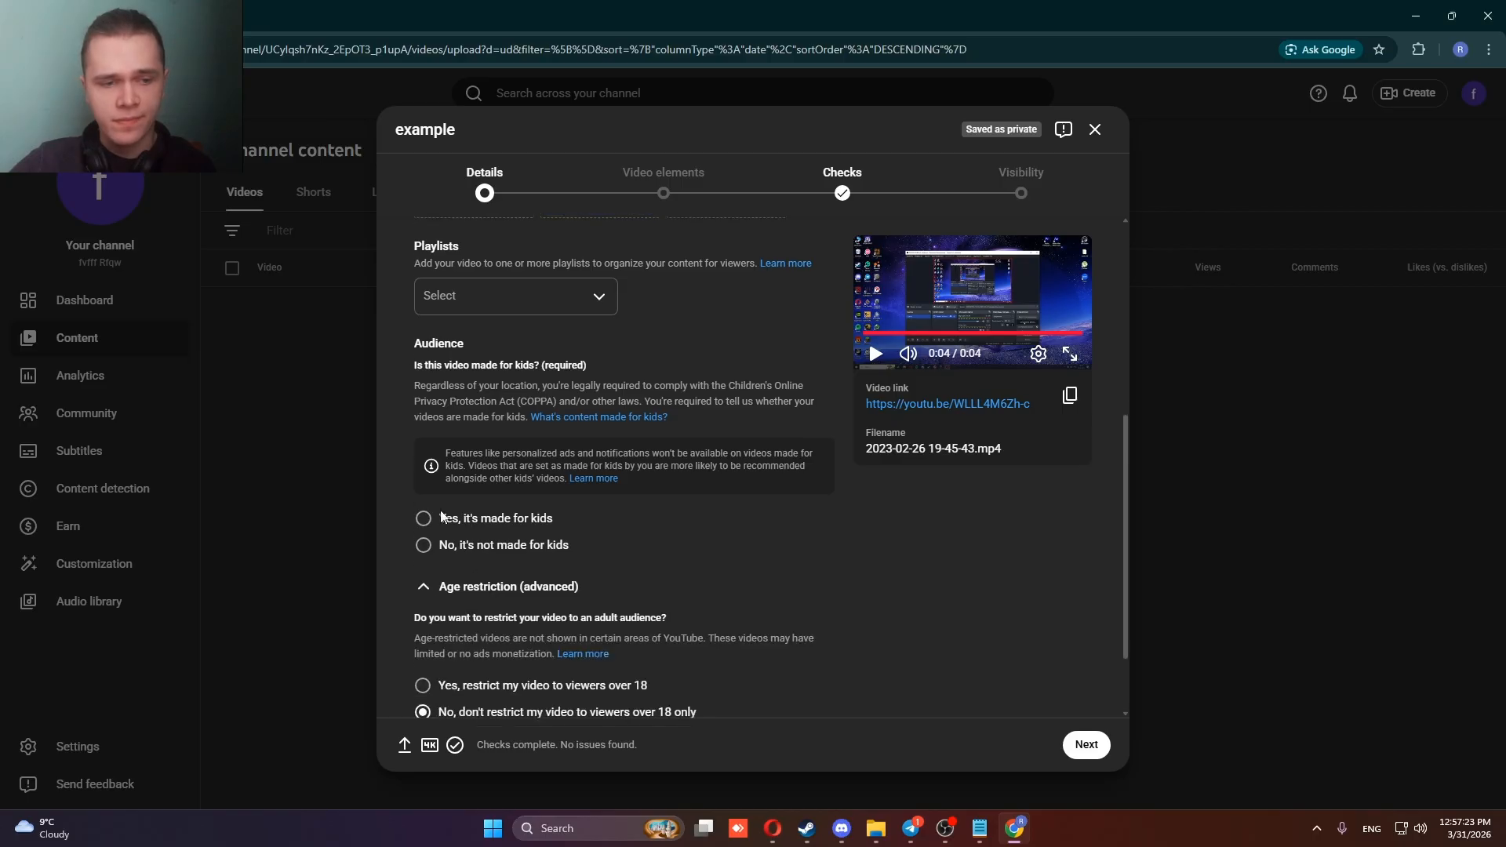
click(465, 637)
Examine the made-for-kids, age restriction, paid promotion and altered content options of the video.
scroll(471, 564, down, 3)
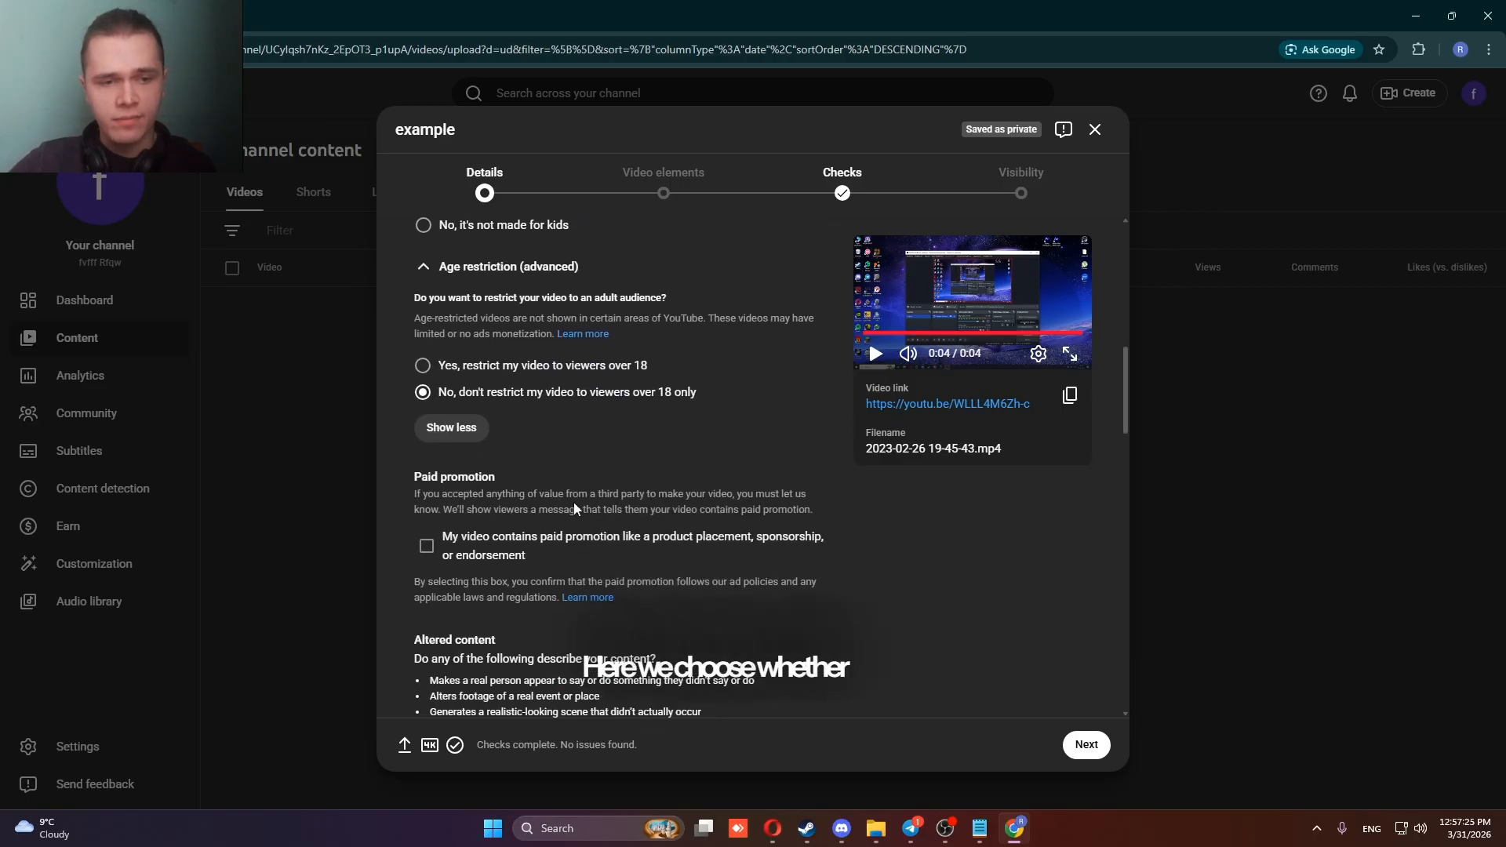
scroll(485, 478, up, 1)
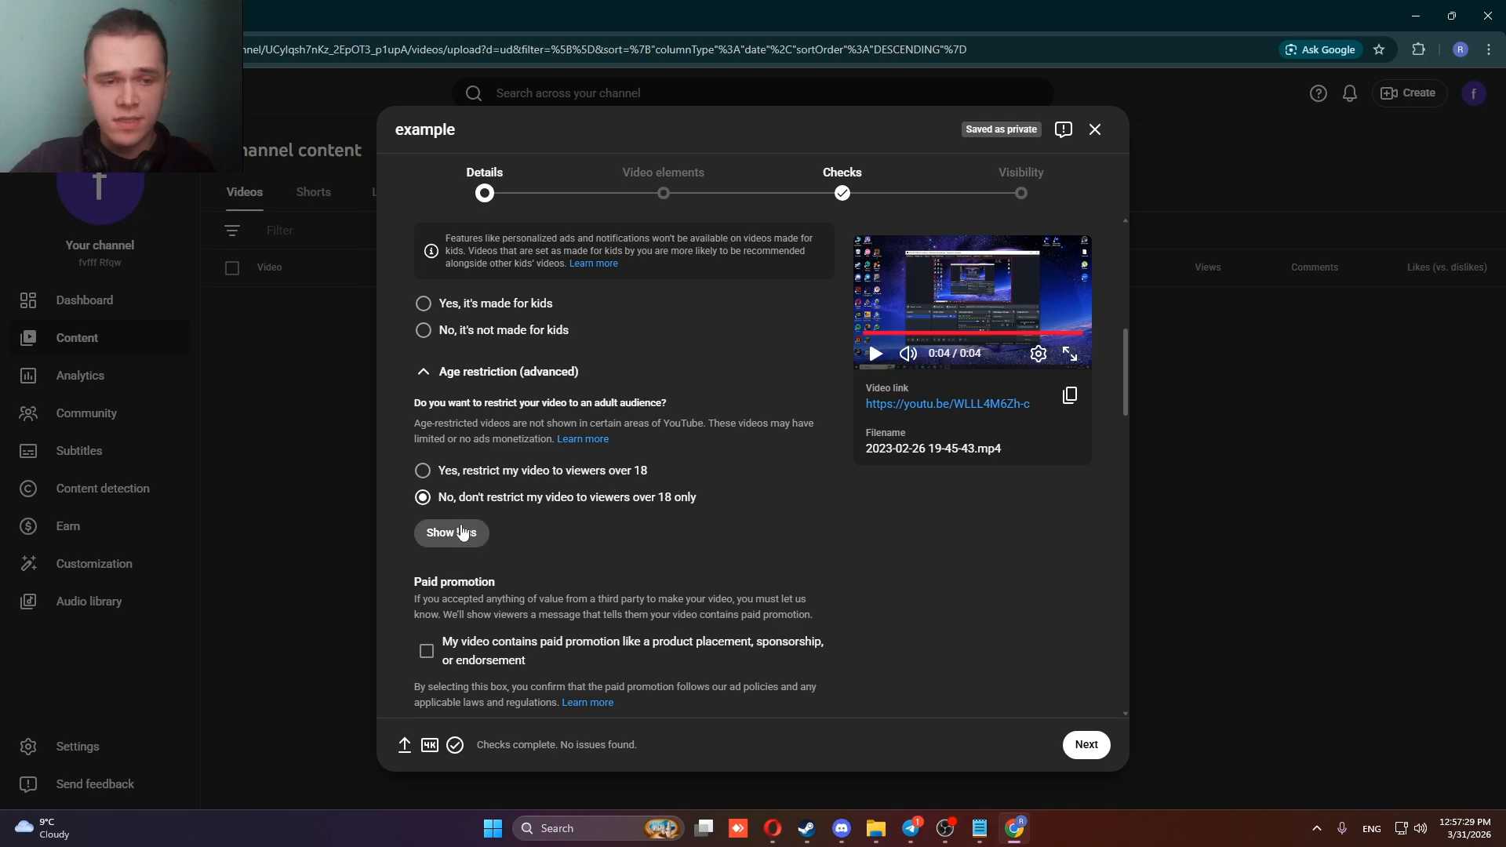
scroll(399, 467, down, 2)
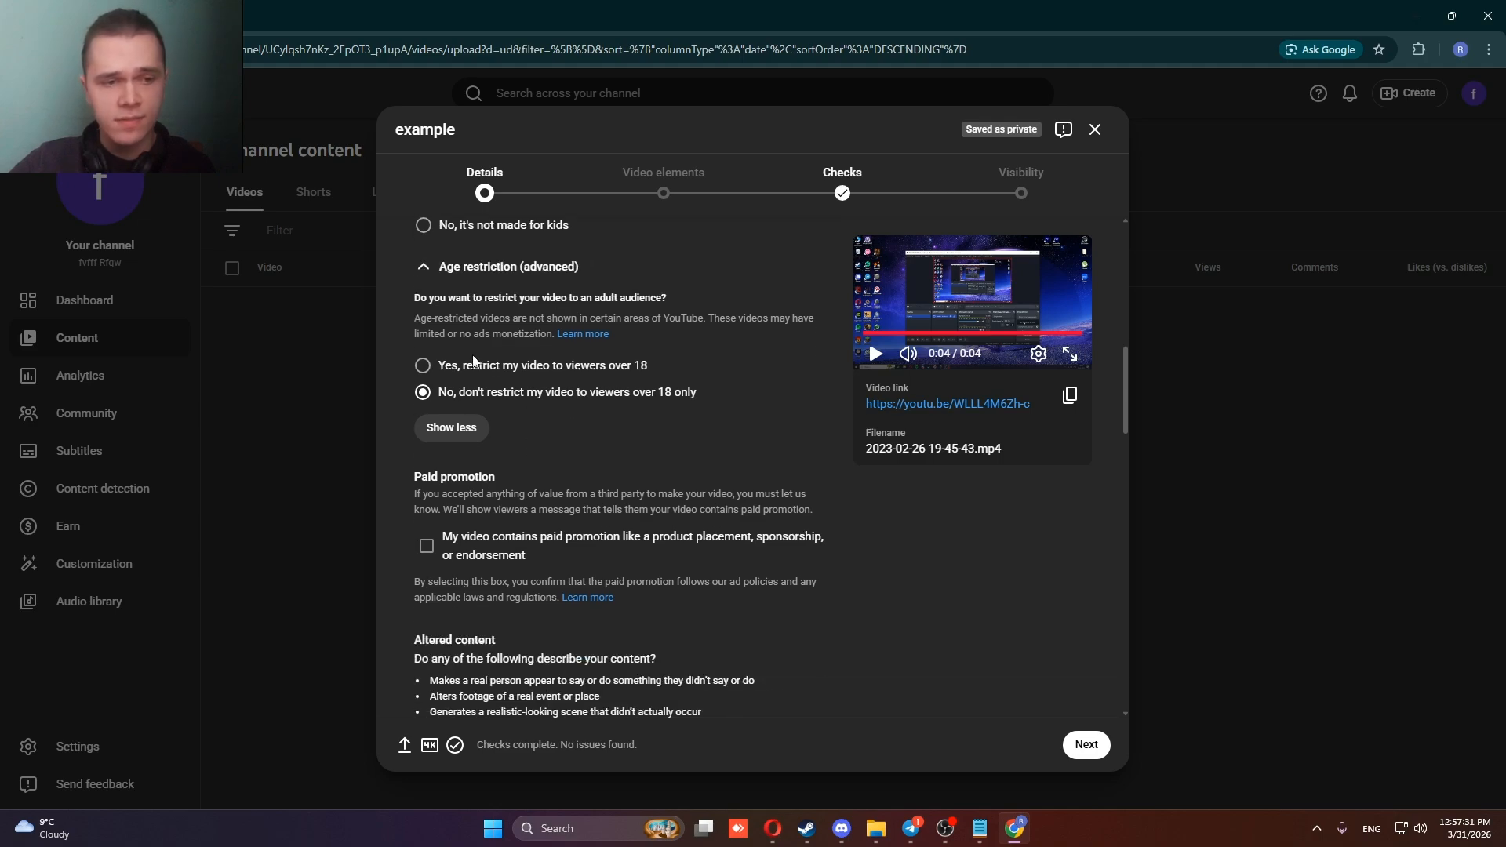
scroll(441, 512, up, 3)
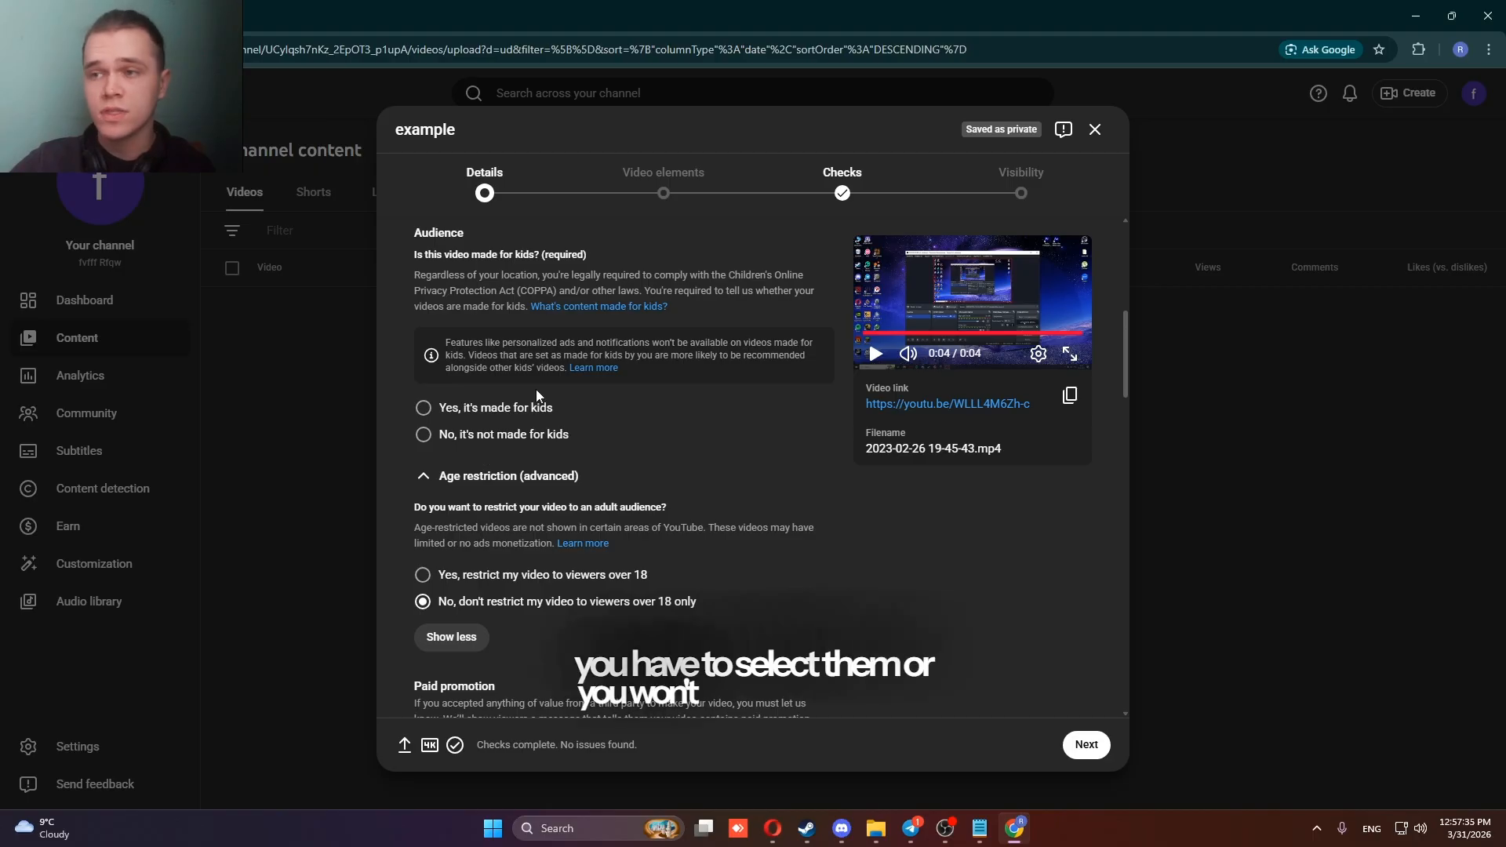
scroll(555, 434, down, 4)
scroll(555, 439, down, 2)
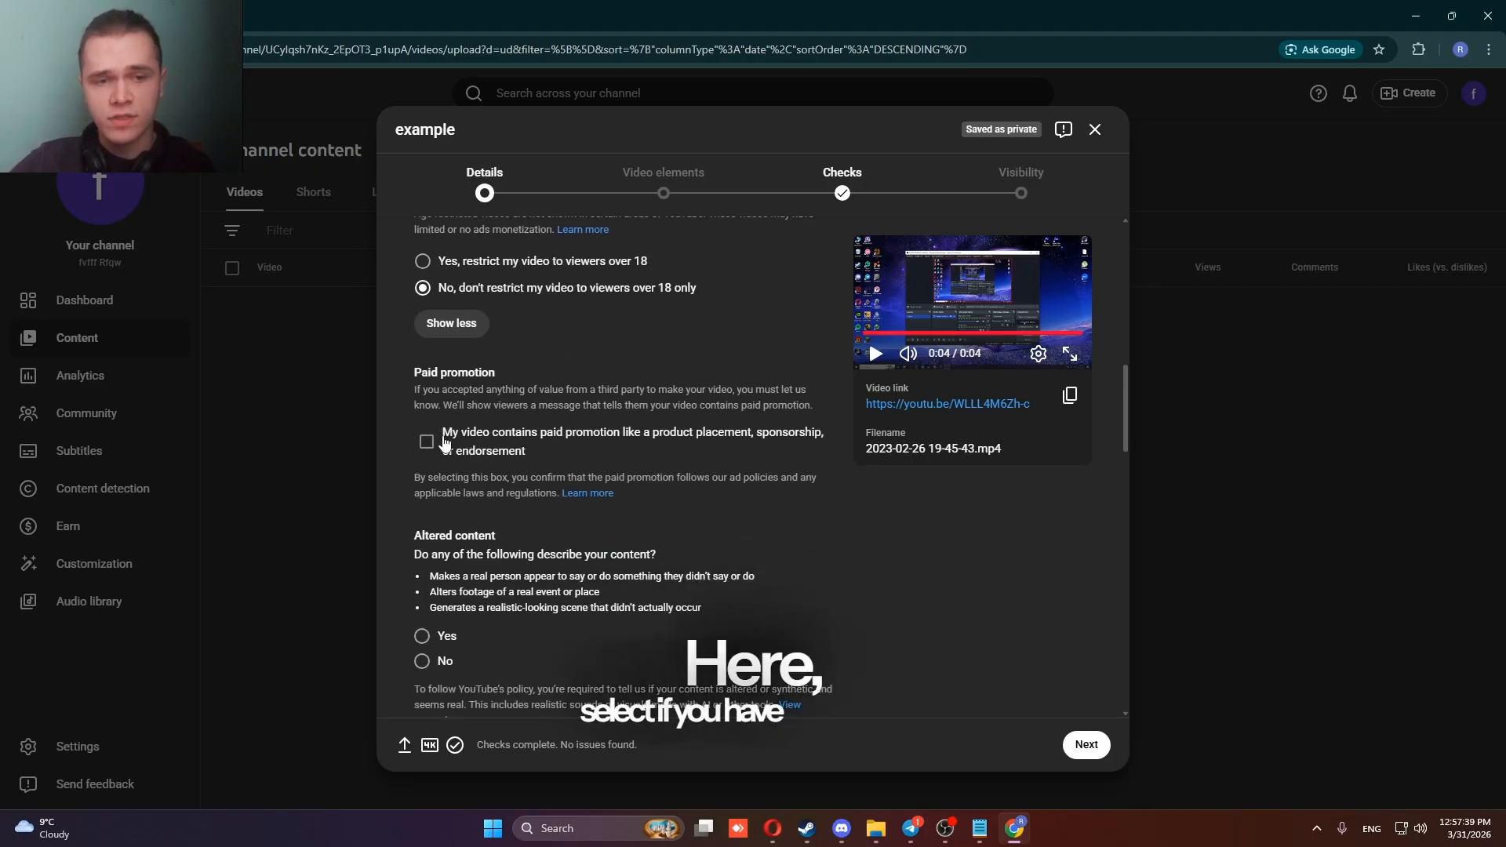
scroll(488, 447, down, 2)
scroll(492, 378, down, 1)
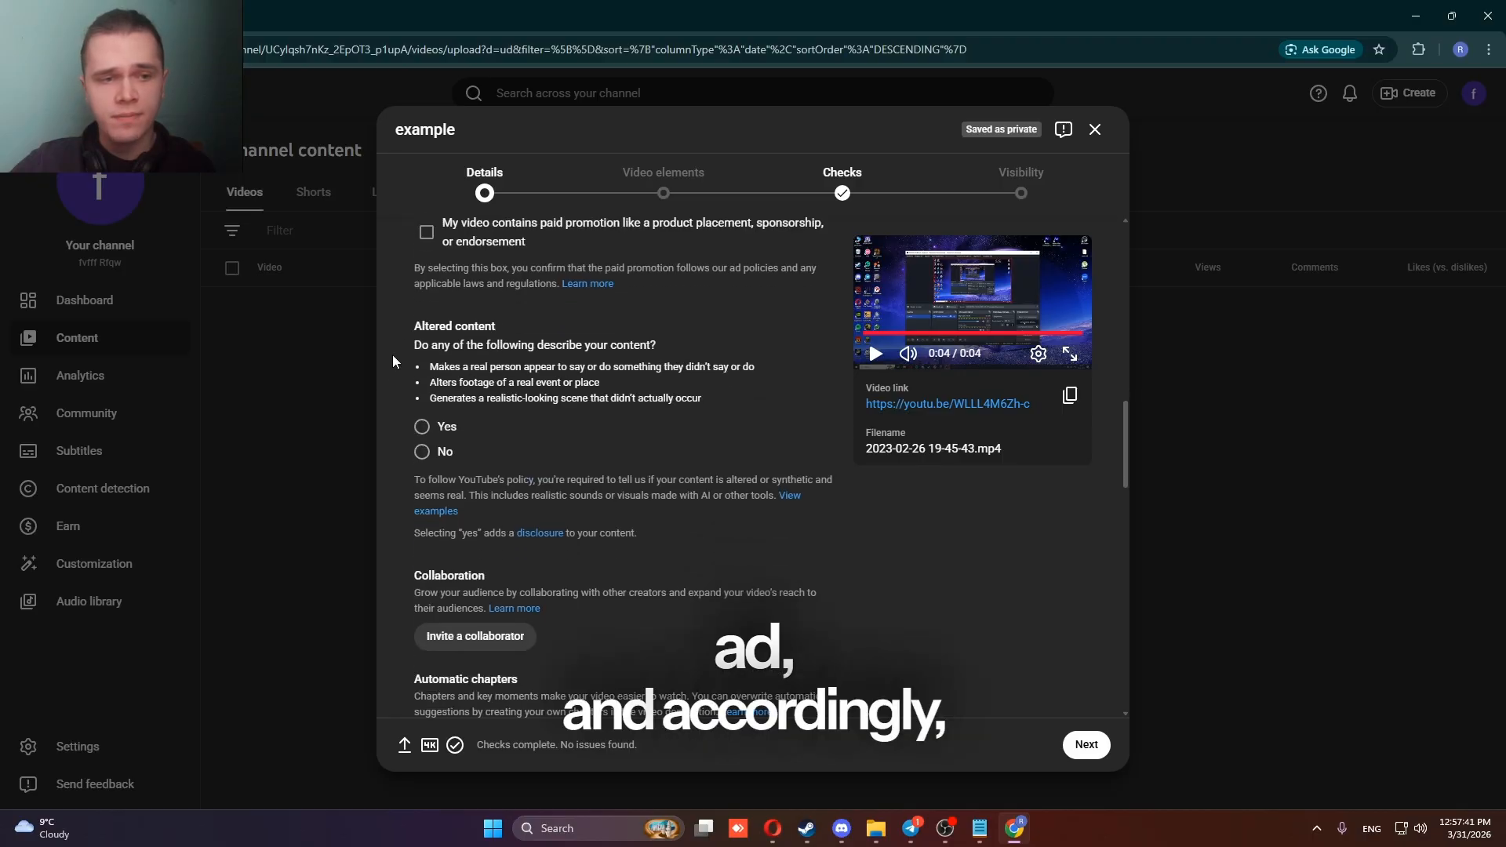
drag(413, 325, 609, 415)
click(493, 423)
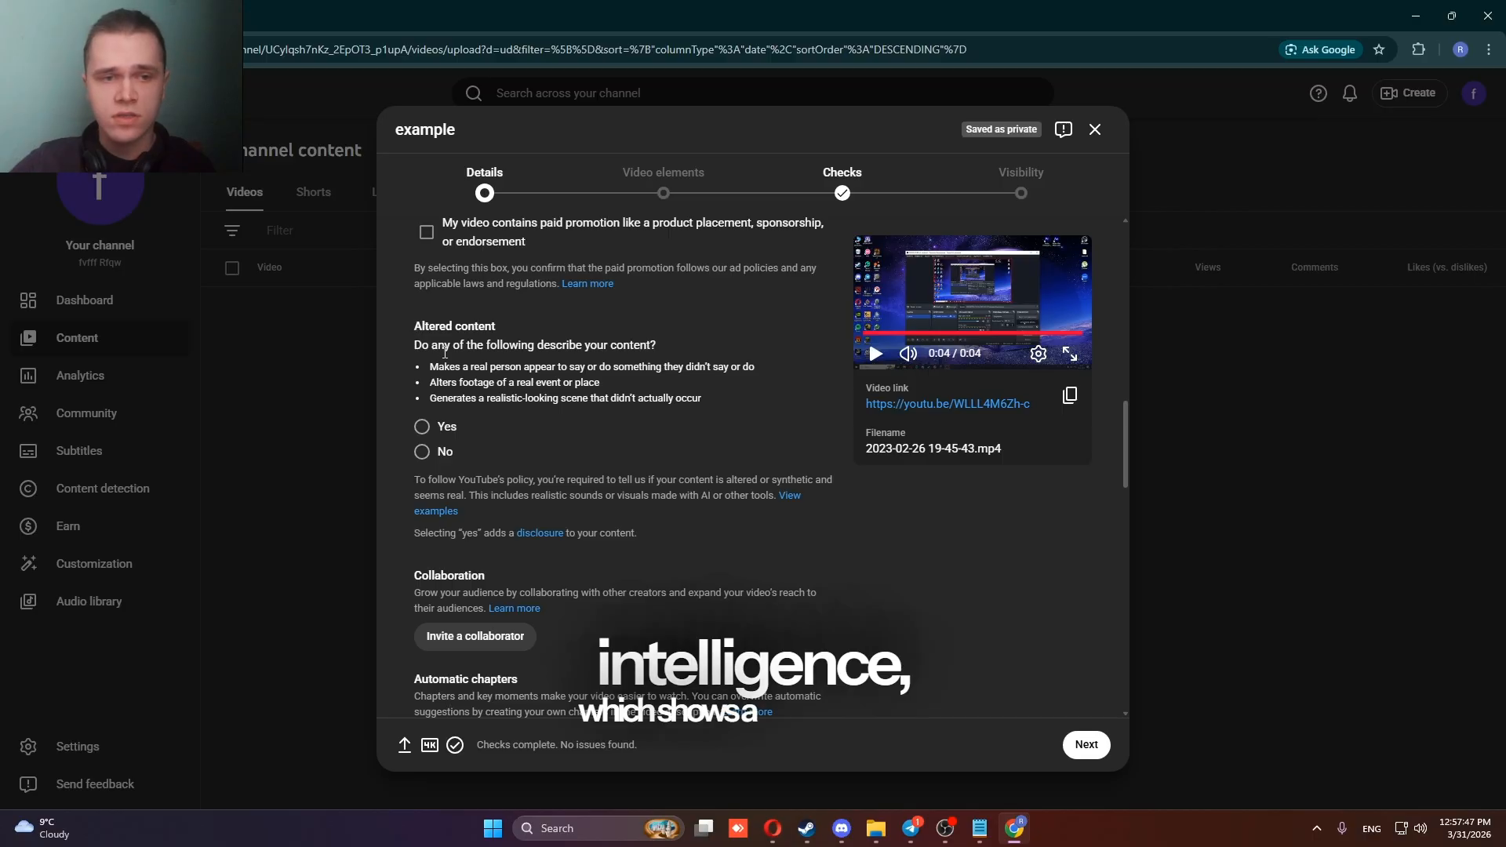
drag(446, 366, 667, 361)
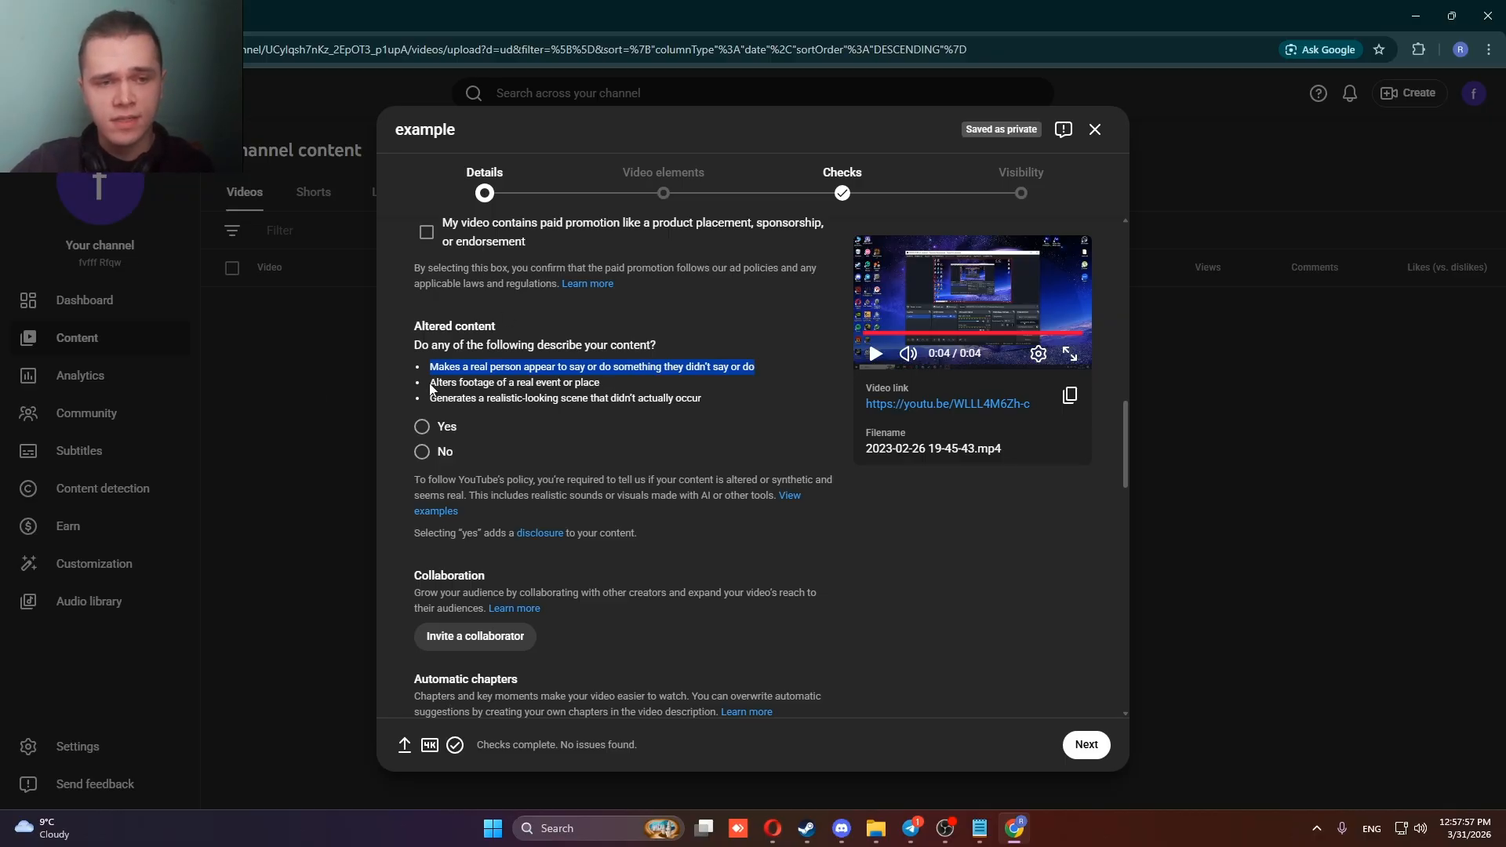
drag(432, 385, 628, 382)
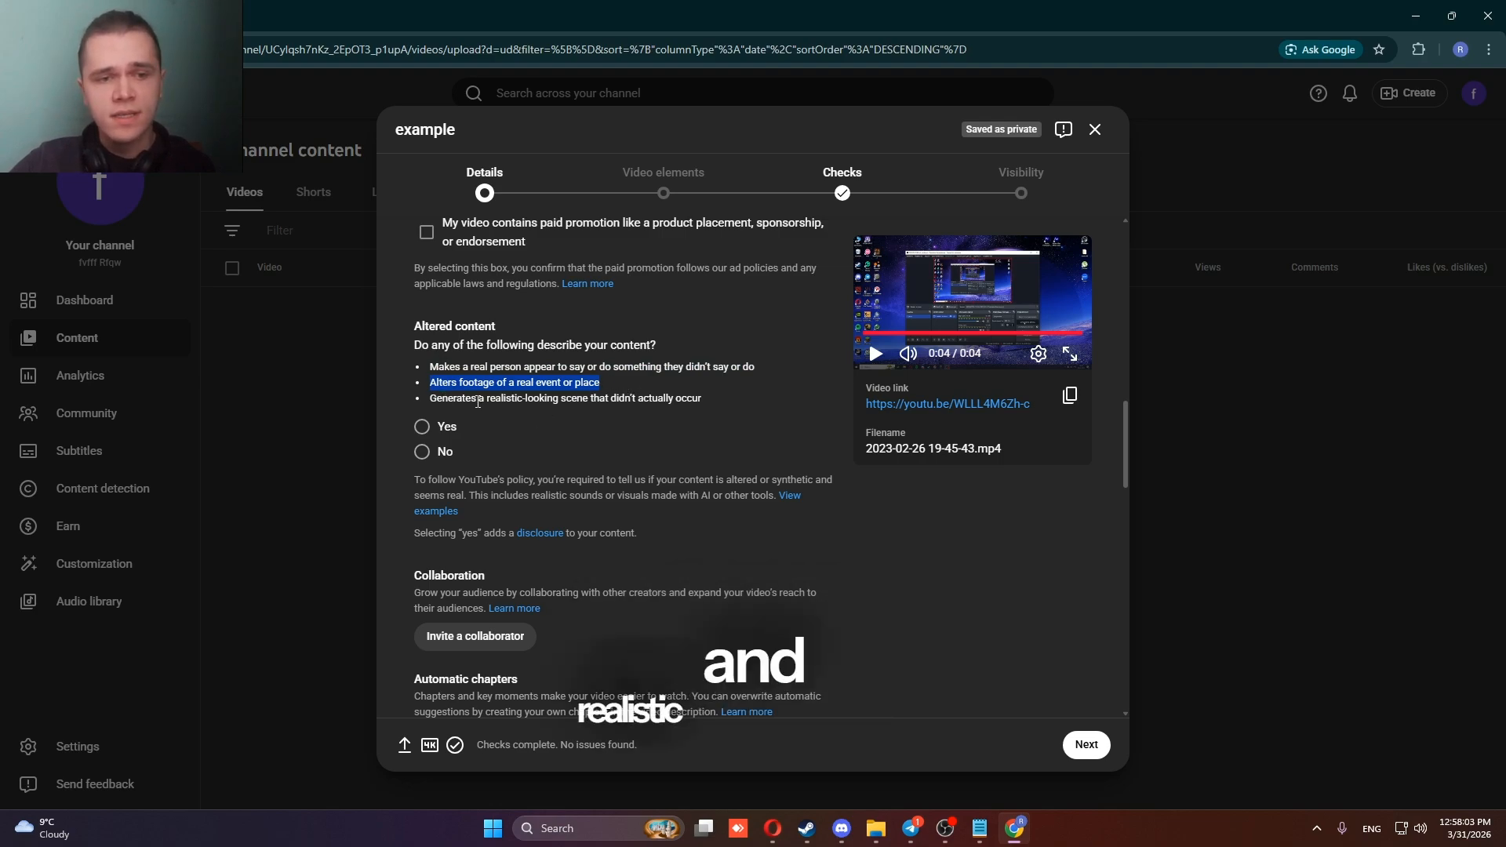
scroll(440, 314, down, 1)
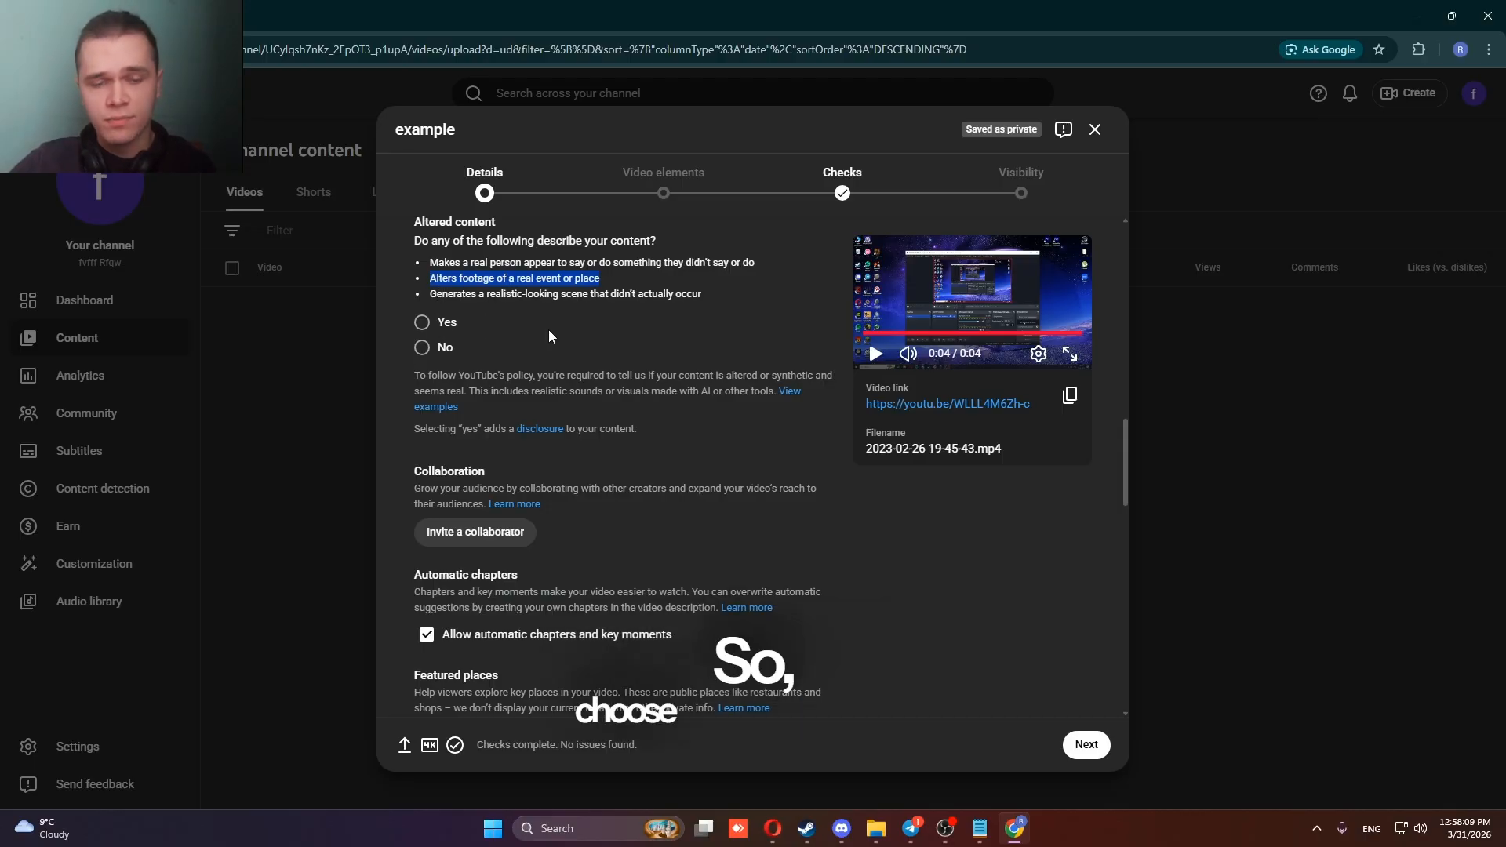
Open the collaborator invitation with its channel search, and close it without inviting anyone.
scroll(562, 313, down, 2)
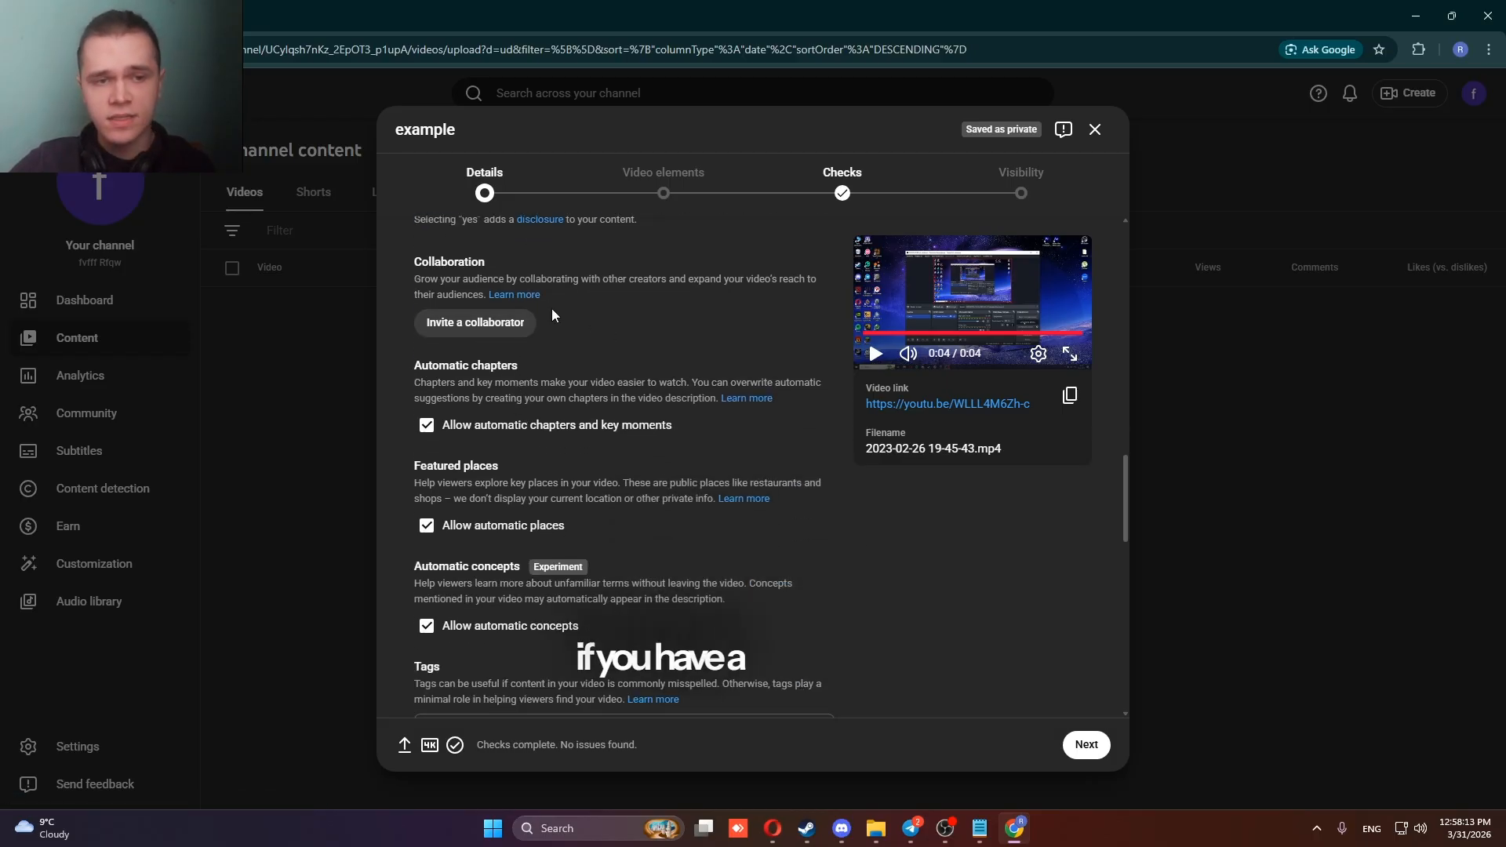
click(508, 316)
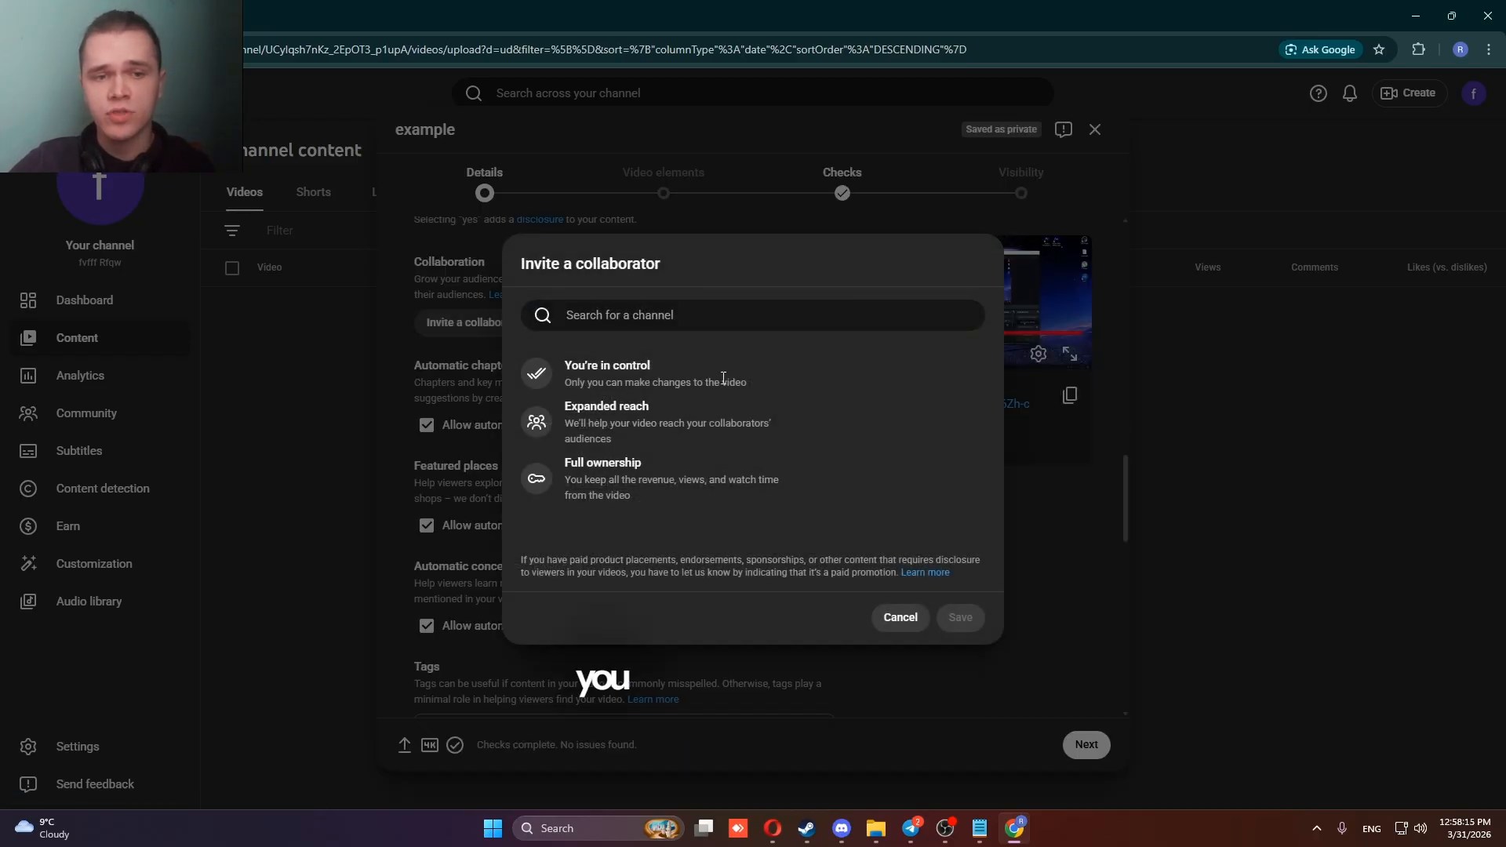
click(626, 320)
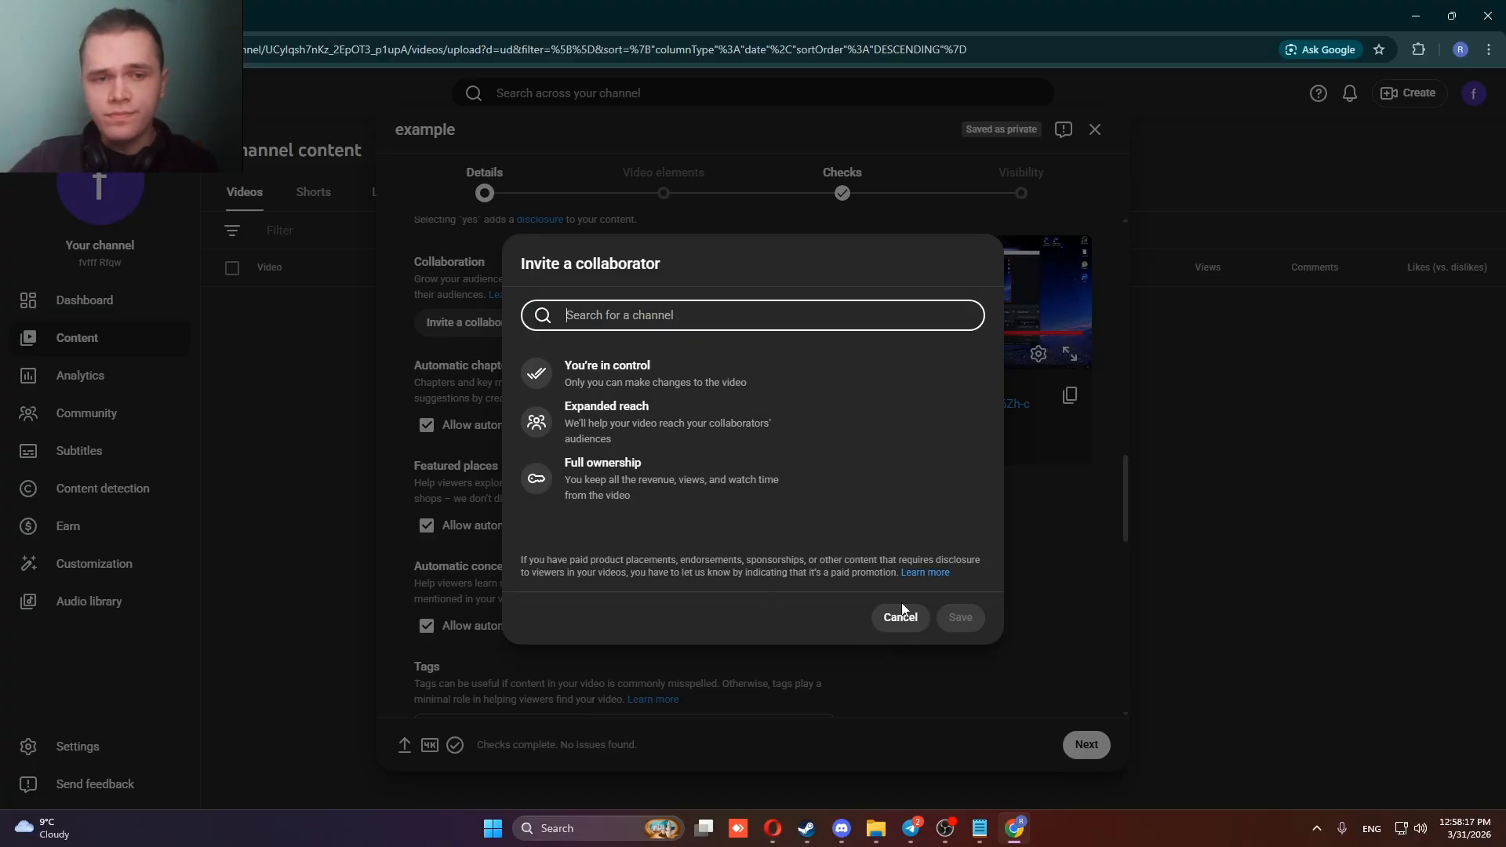
click(890, 620)
Examine the automatic chapters, featured places and automatic concepts settings of the video.
scroll(596, 408, down, 1)
scroll(578, 390, down, 1)
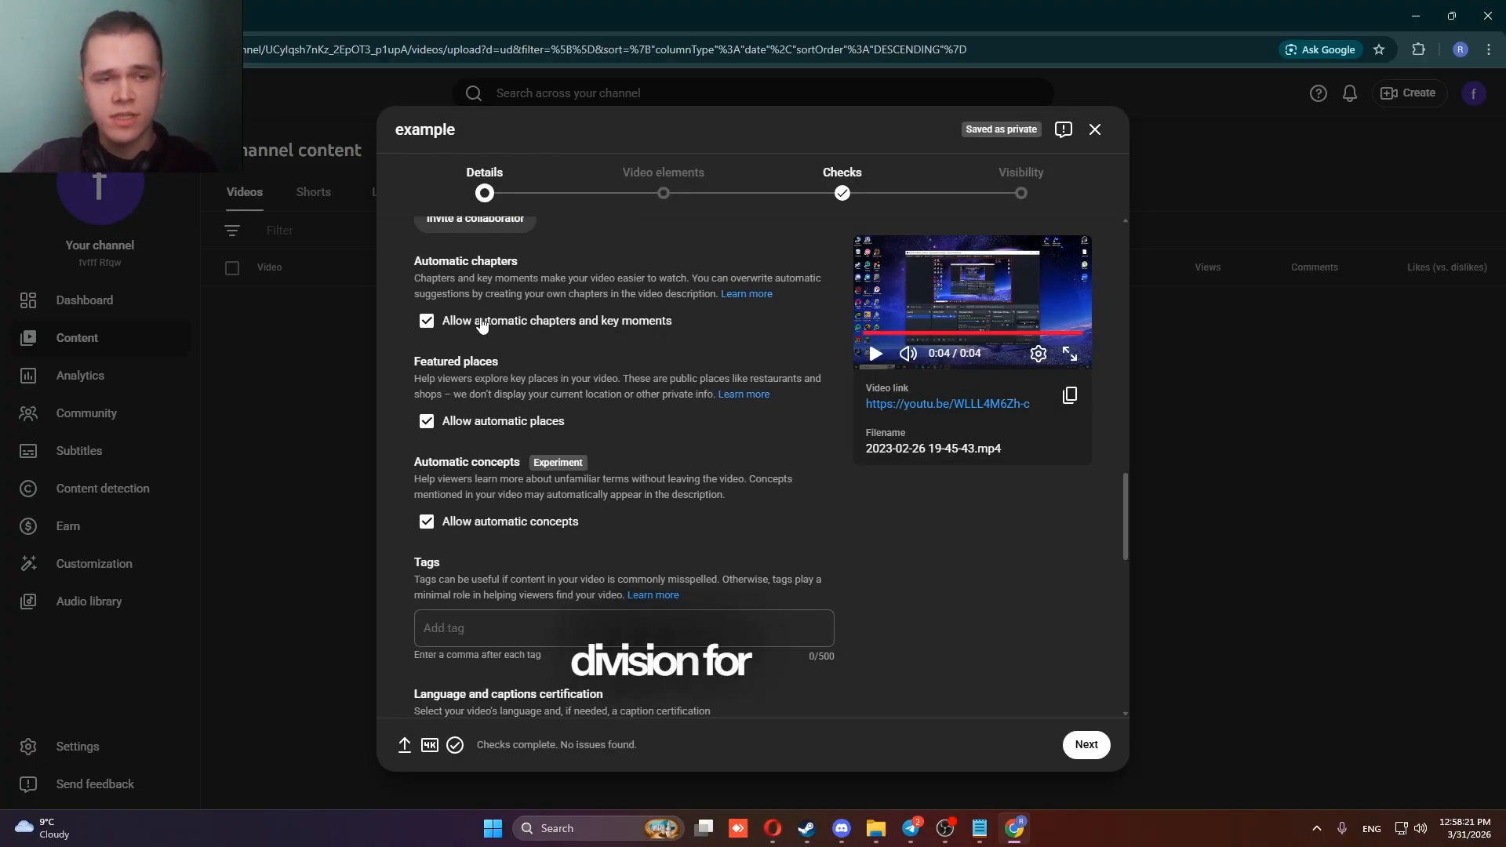
scroll(588, 330, down, 2)
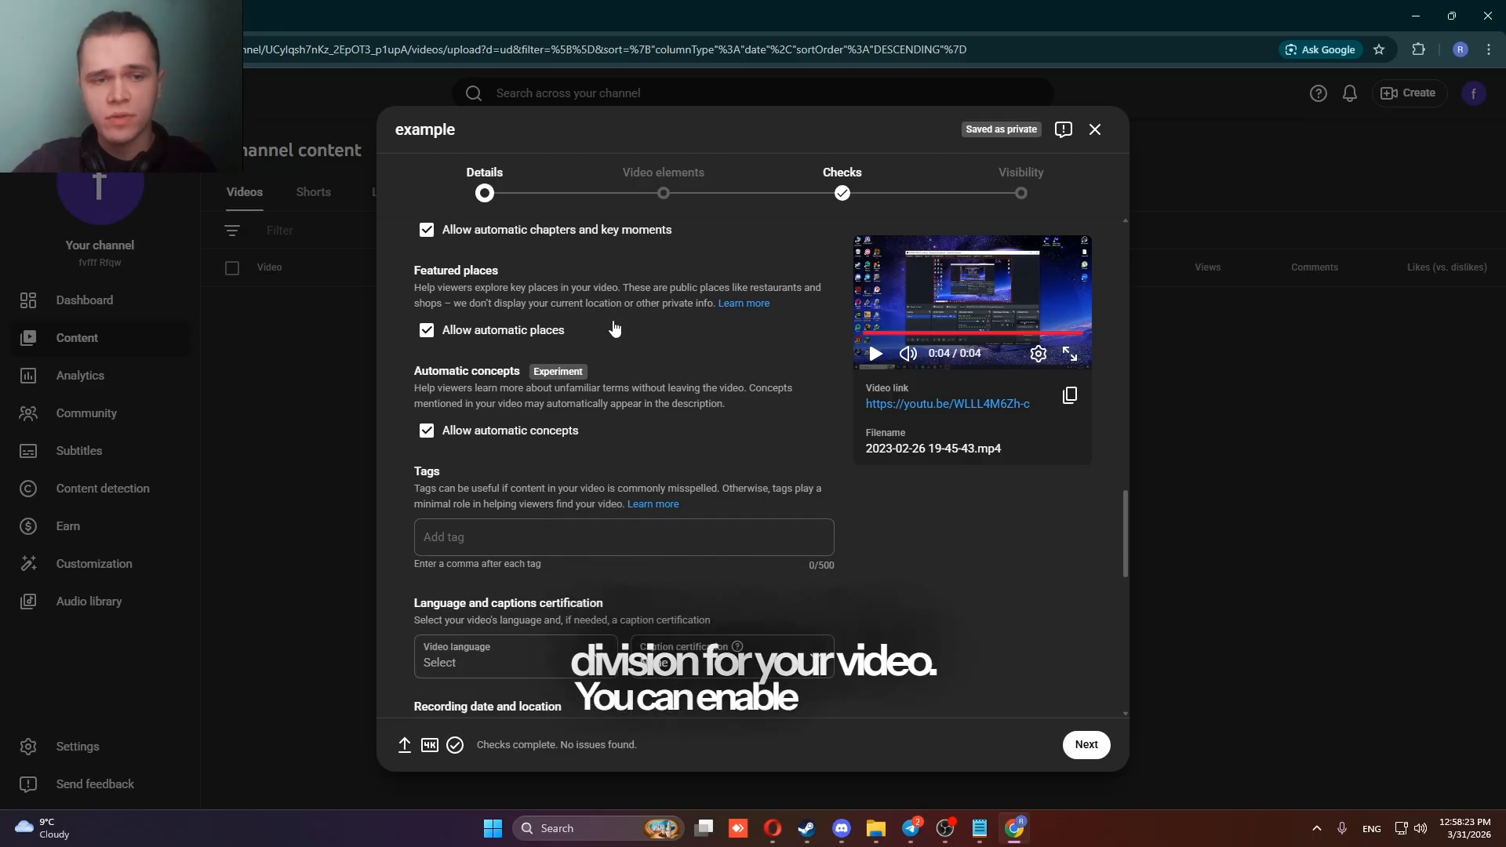
scroll(479, 302, up, 2)
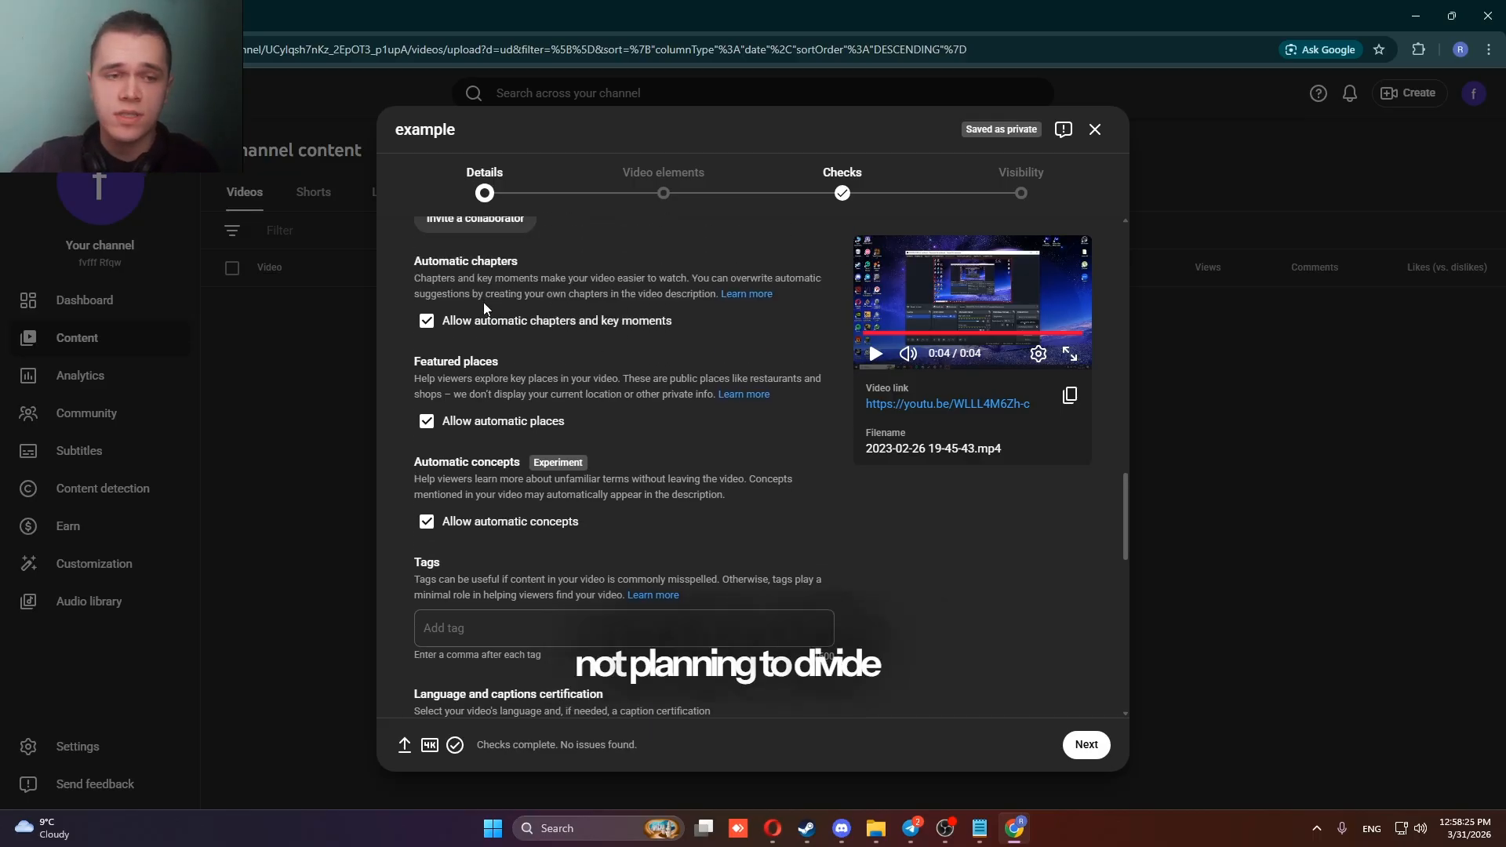
scroll(506, 326, down, 2)
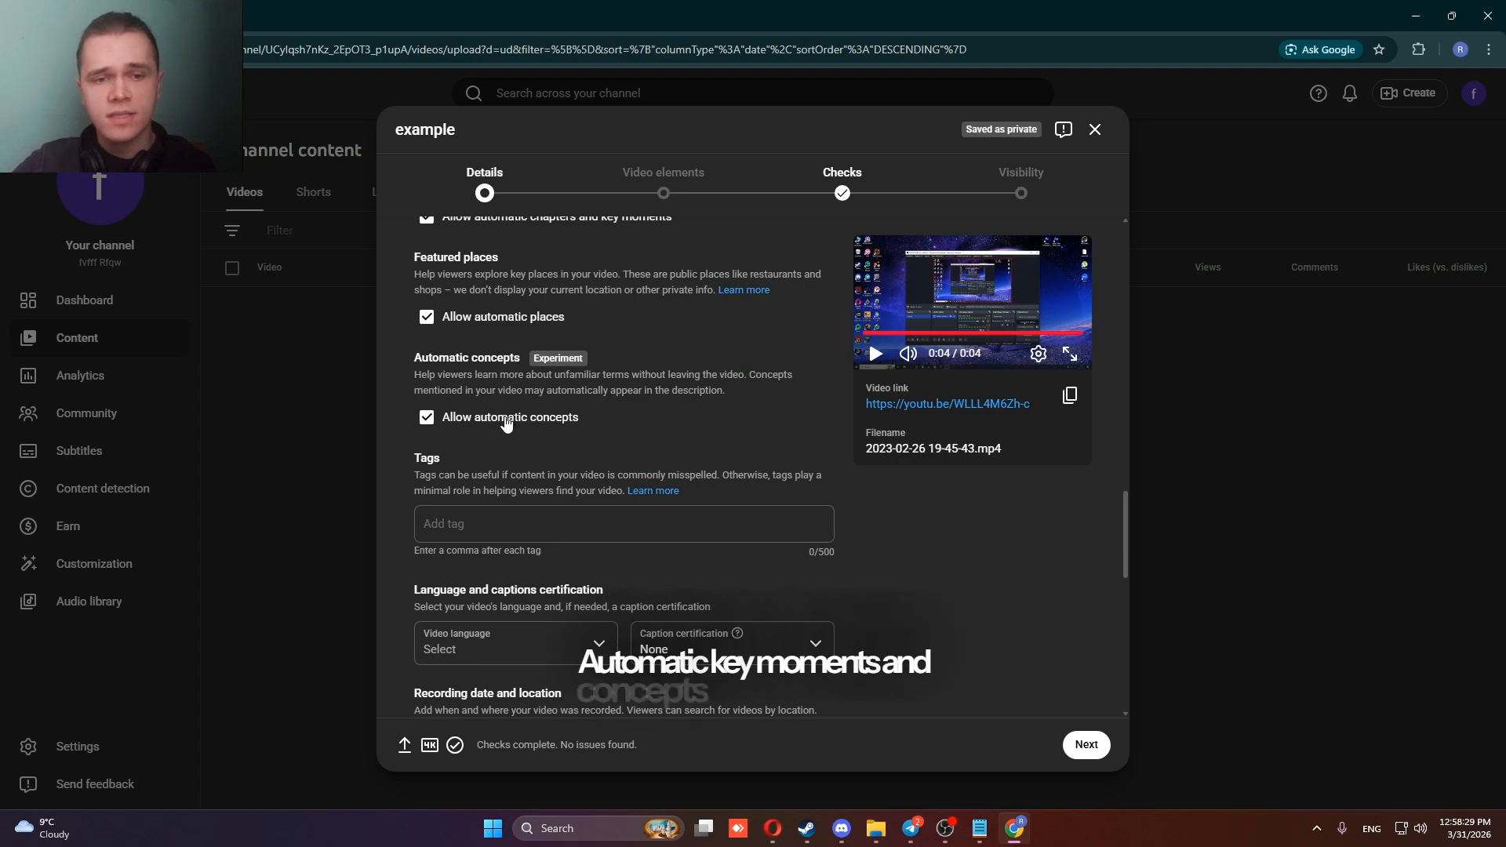
scroll(520, 397, up, 1)
scroll(520, 396, up, 1)
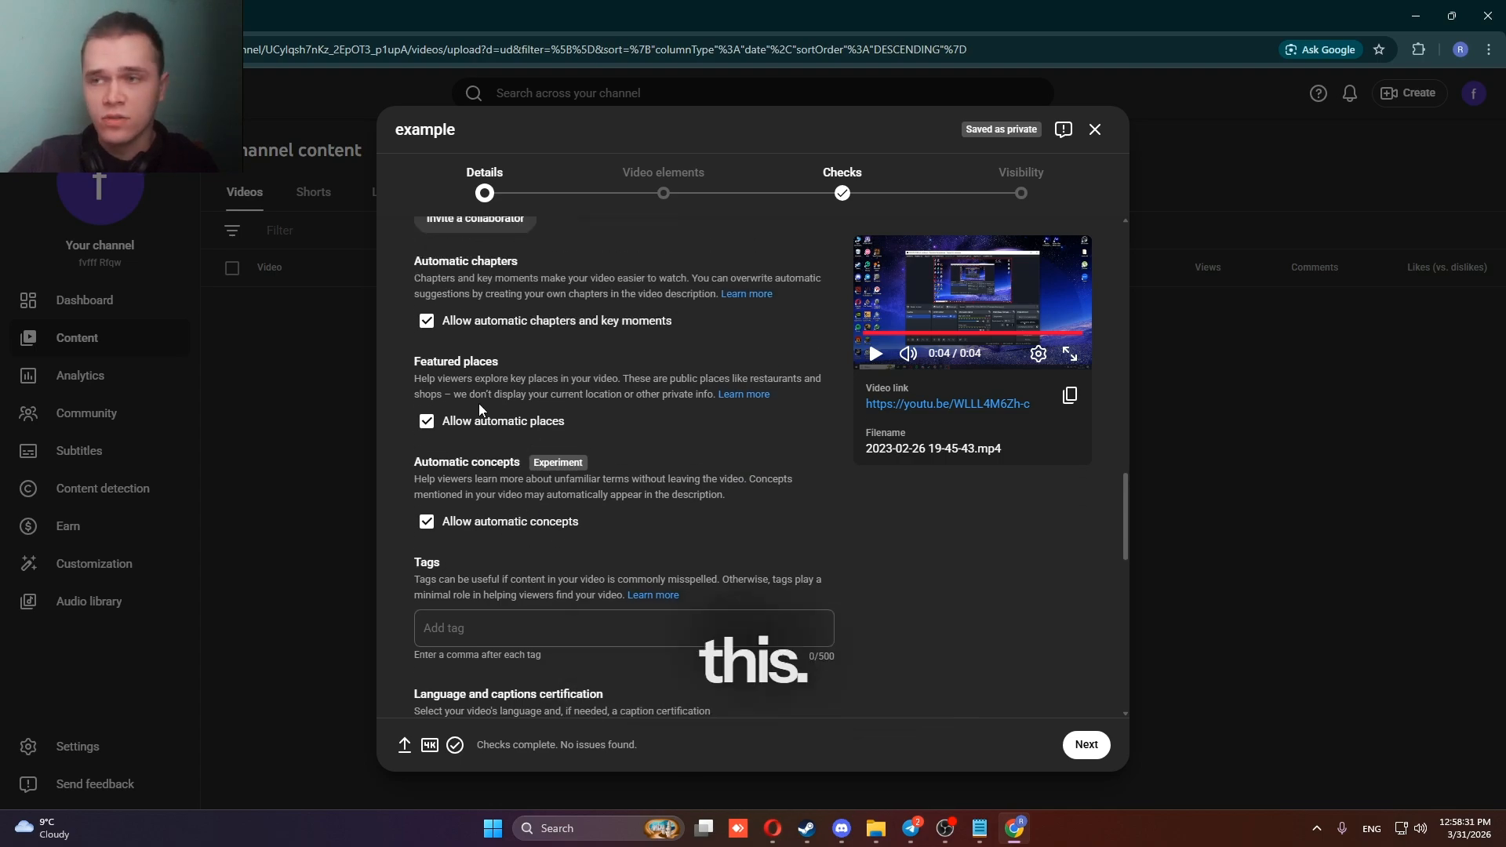
scroll(478, 403, down, 2)
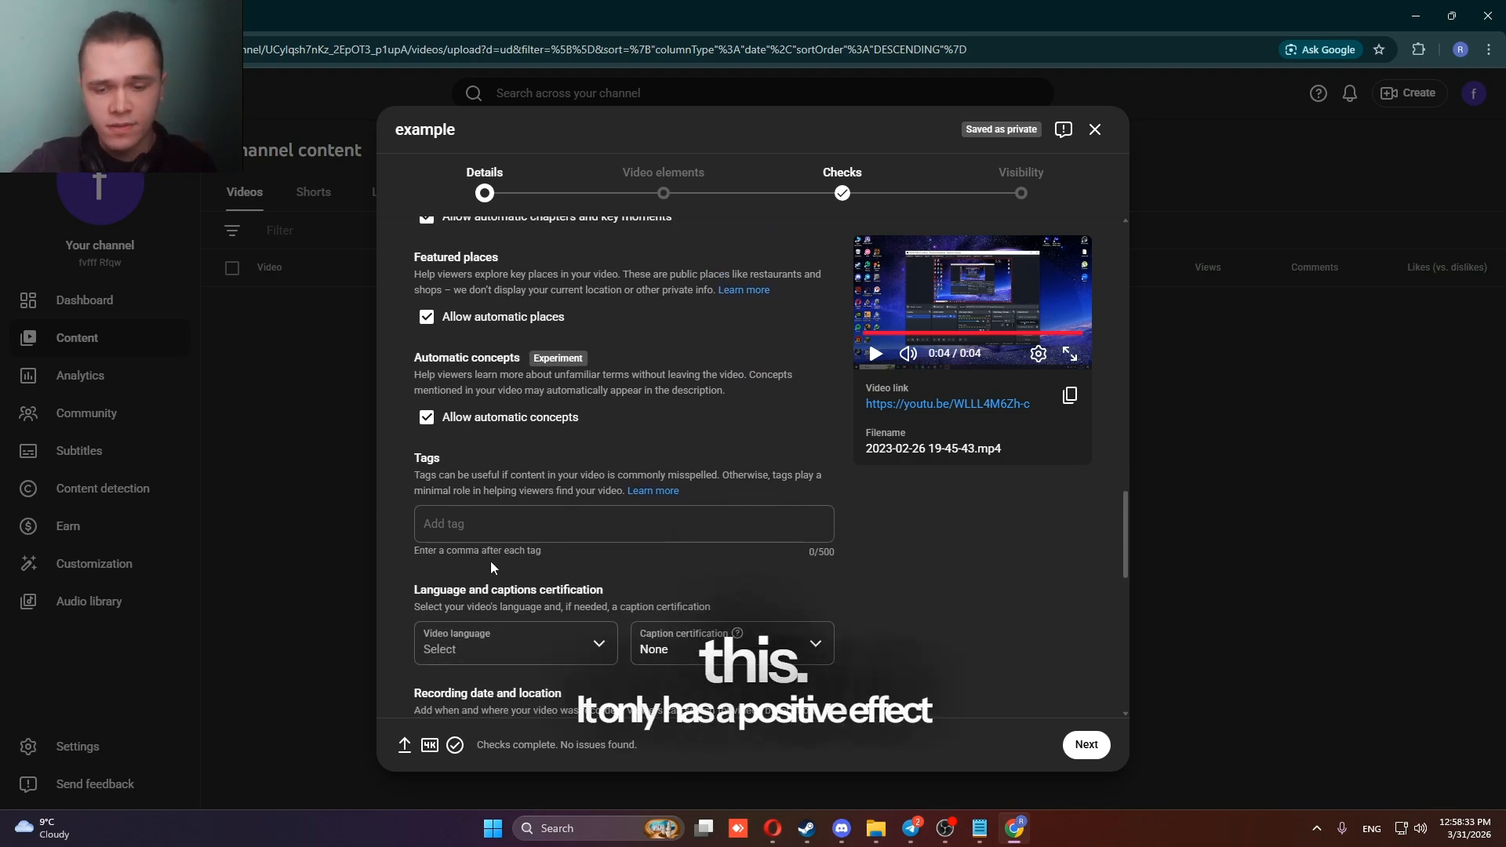
scroll(487, 389, up, 1)
scroll(487, 389, up, 3)
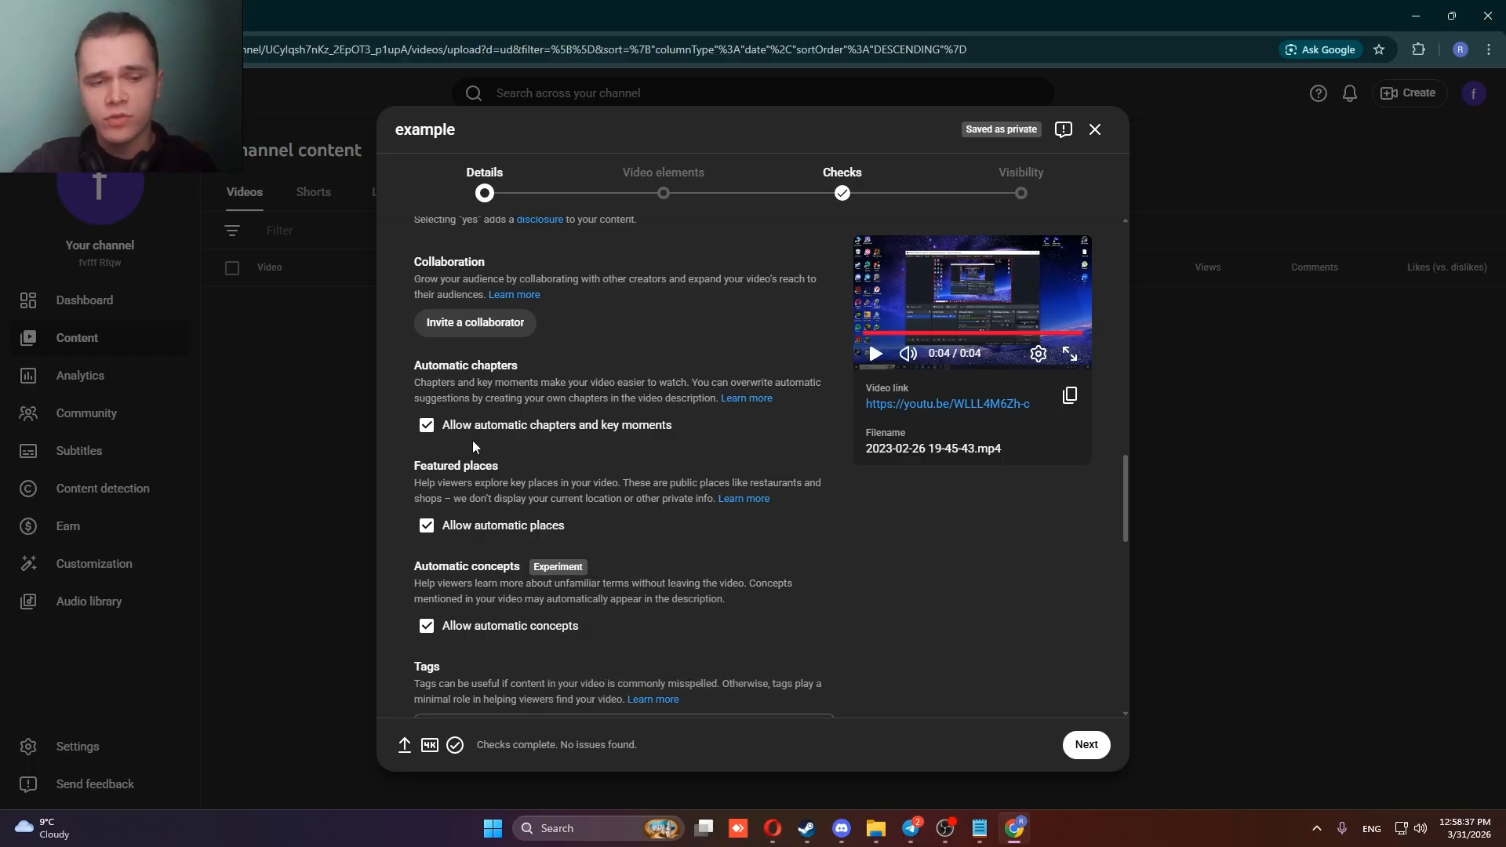
Add the tag "example" to the video.
scroll(501, 657, down, 3)
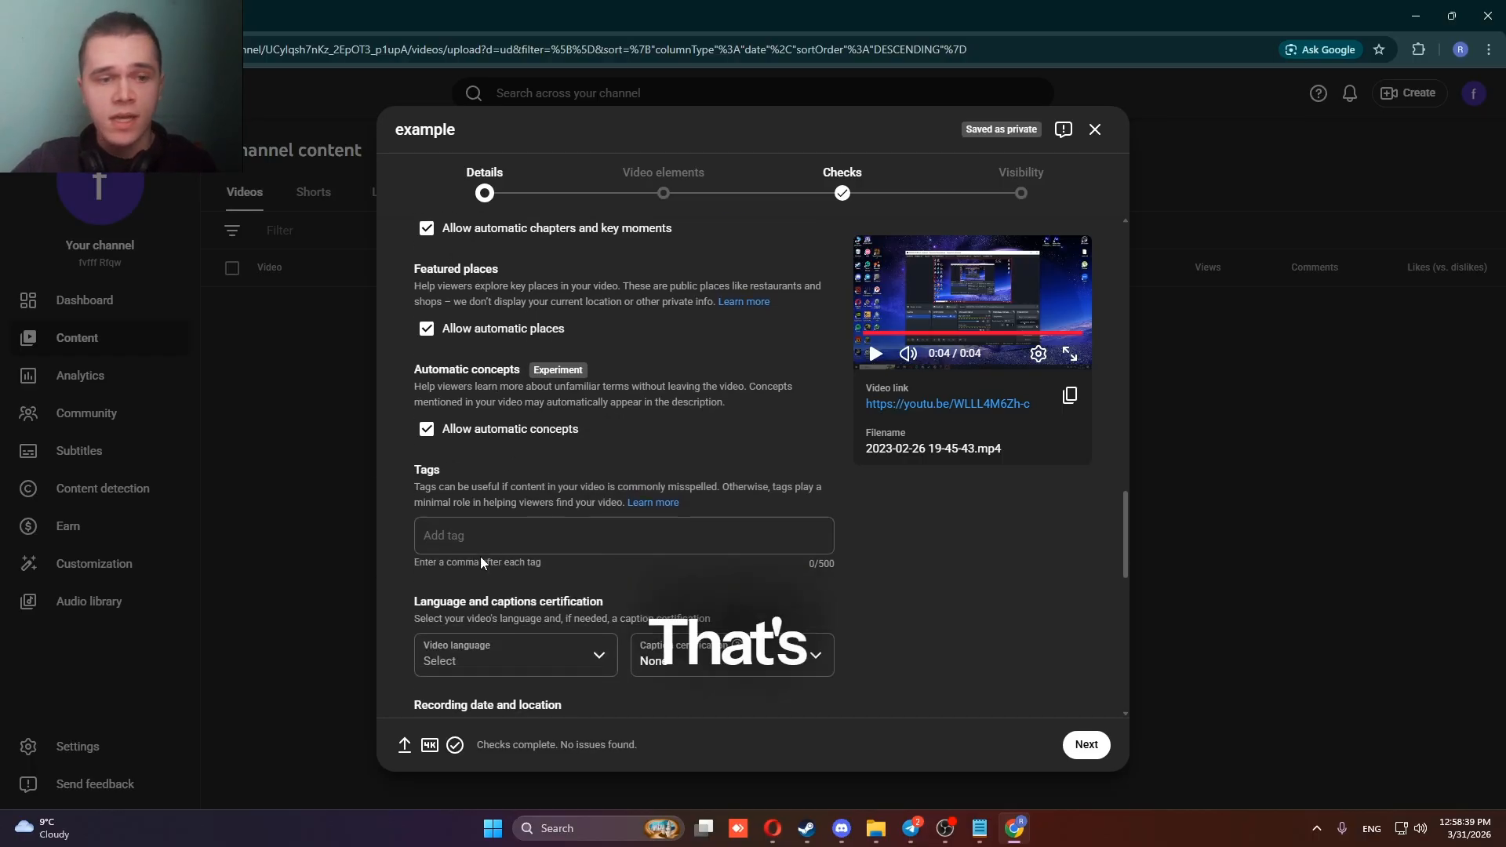
click(490, 524)
text(wx)
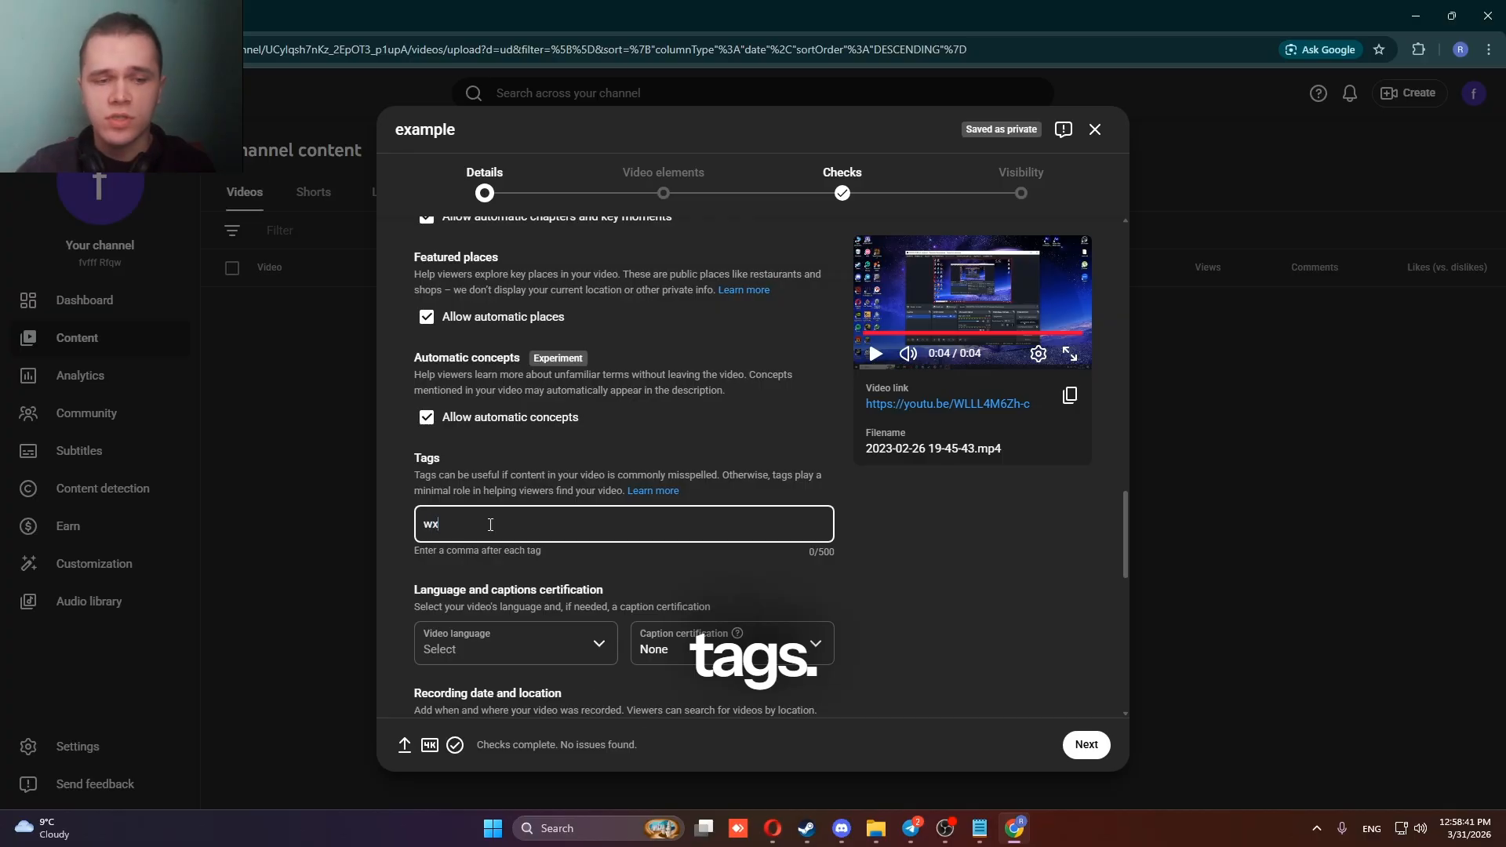
text(a)
key(BackSpace)
key(BackSpace)
key(BackSpace)
text(exam)
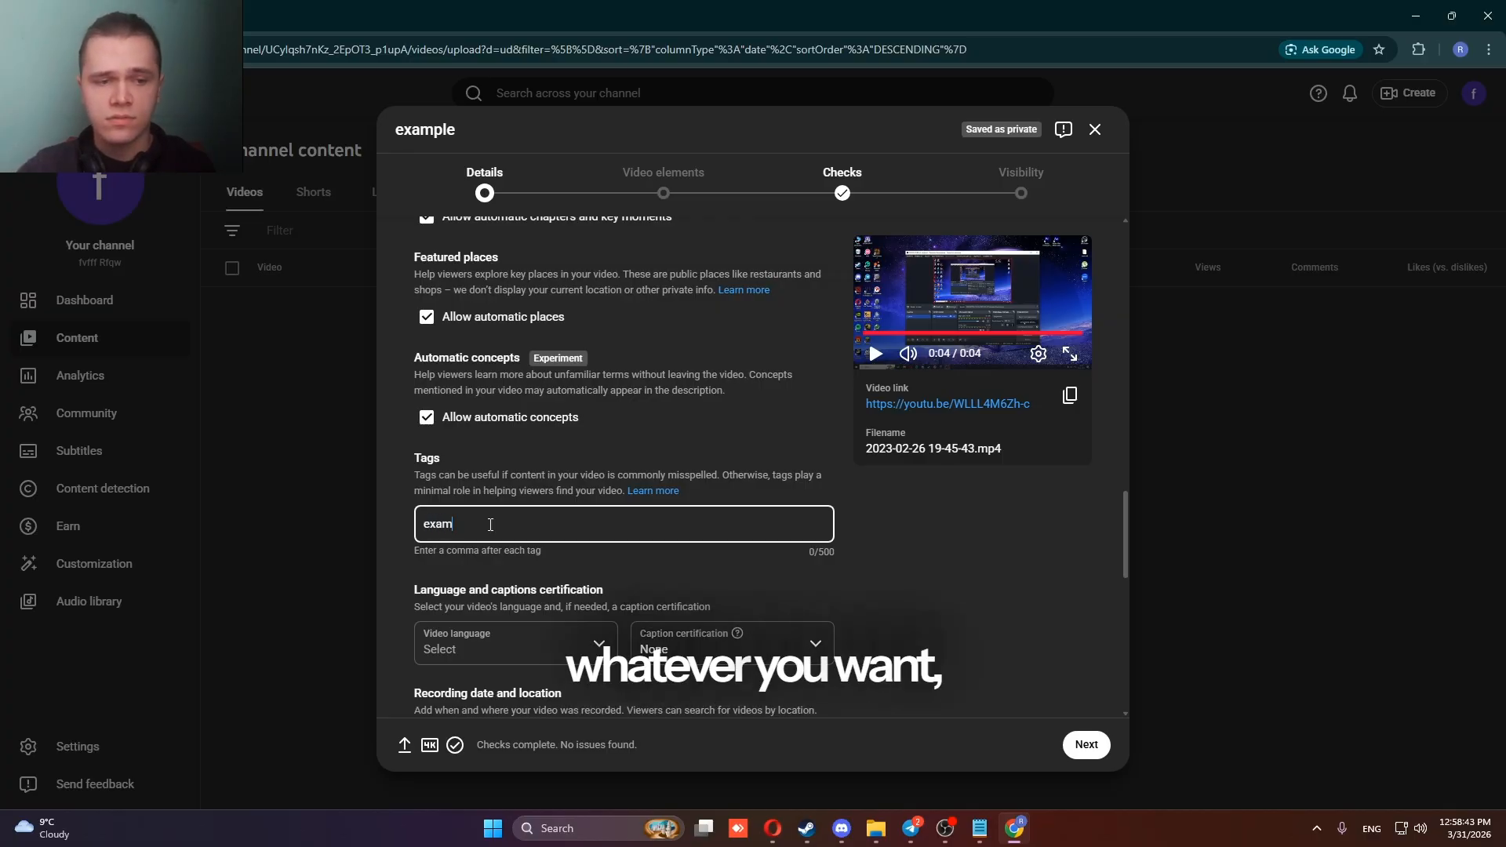
text(plke)
key(BackSpace)
key(BackSpace)
text(e)
key(Return)
key(BackSpace)
text(,)
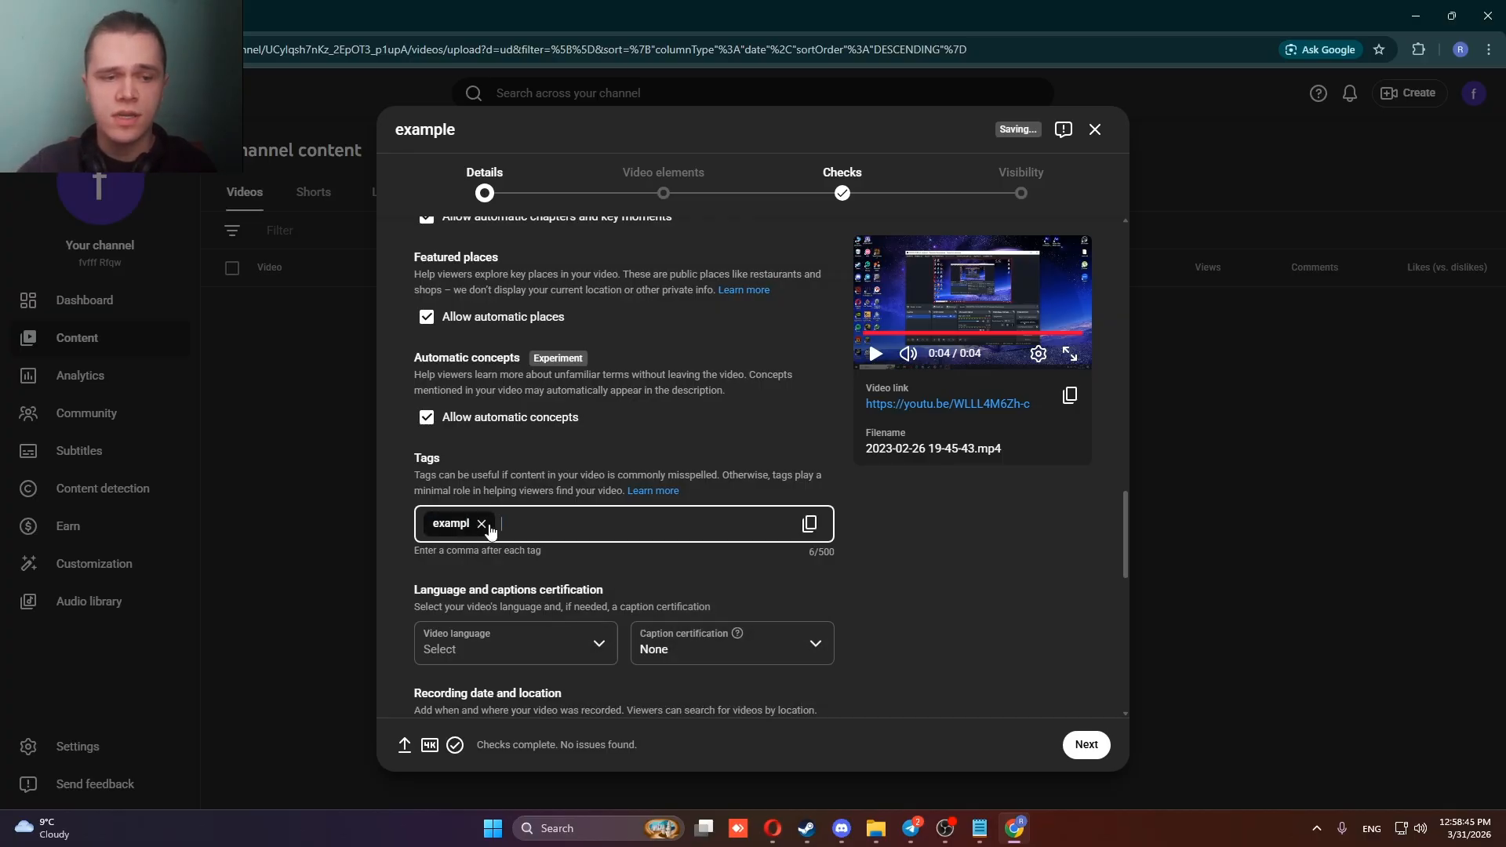
key(BackSpace)
key(Return)
key(BackSpace)
key(Return)
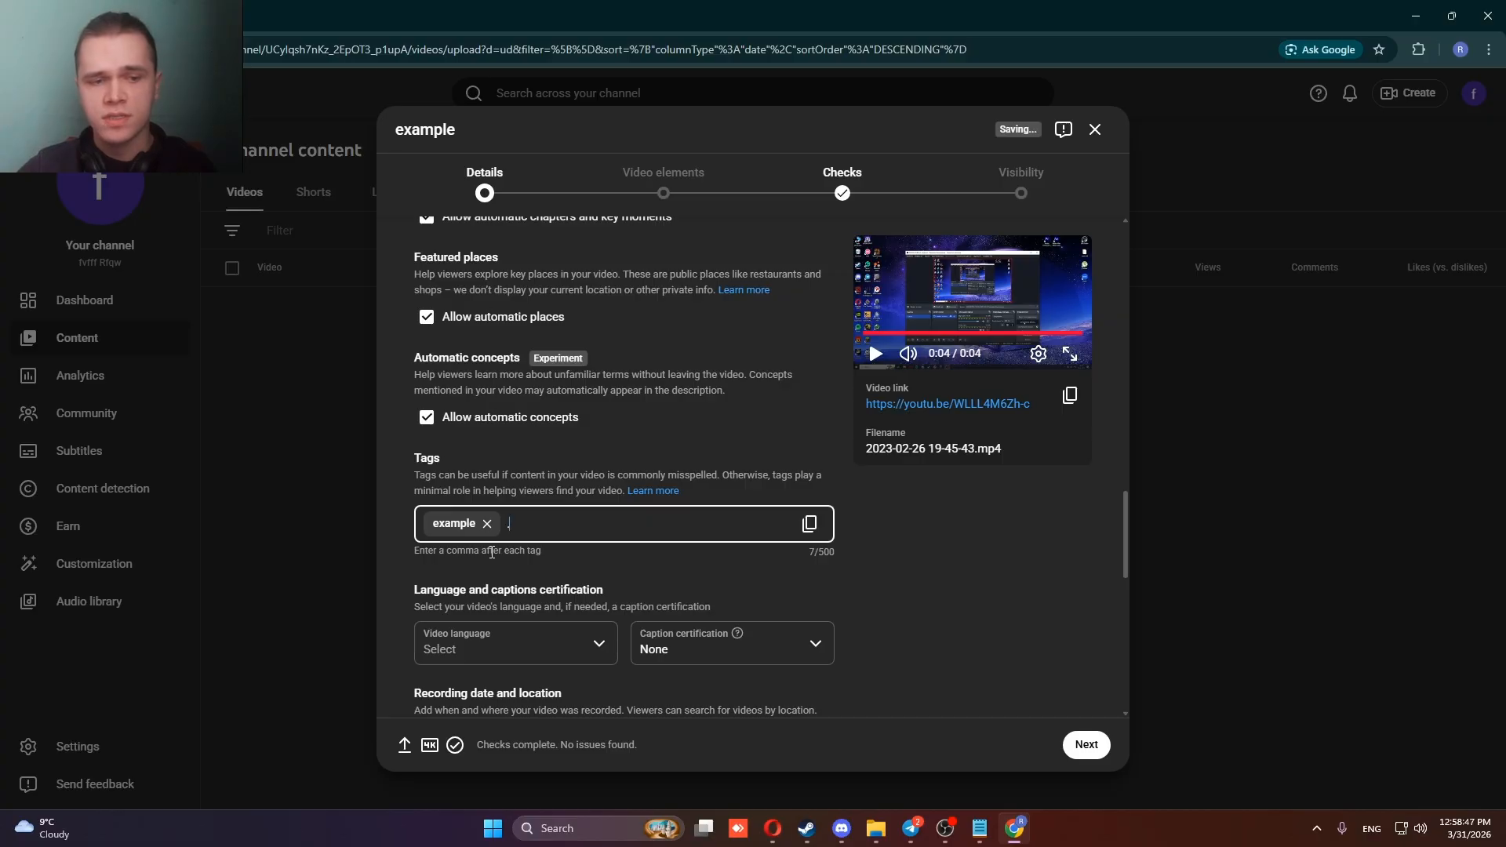
Turn the word "example" in the video's description into the hashtag "#example" after trying it as an @ mention.
scroll(491, 552, up, 15)
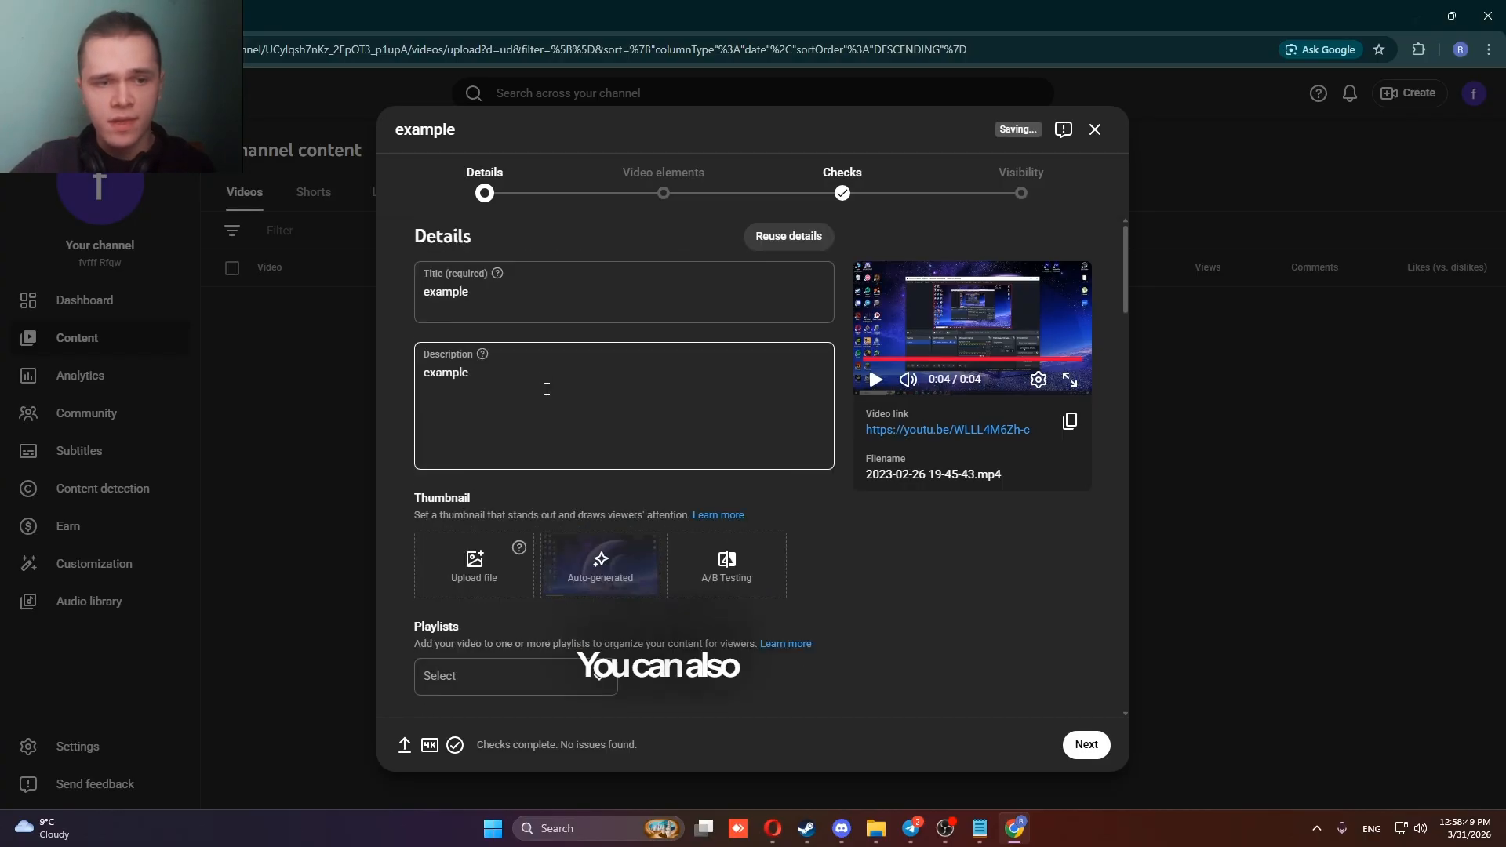
click(544, 405)
text(@)
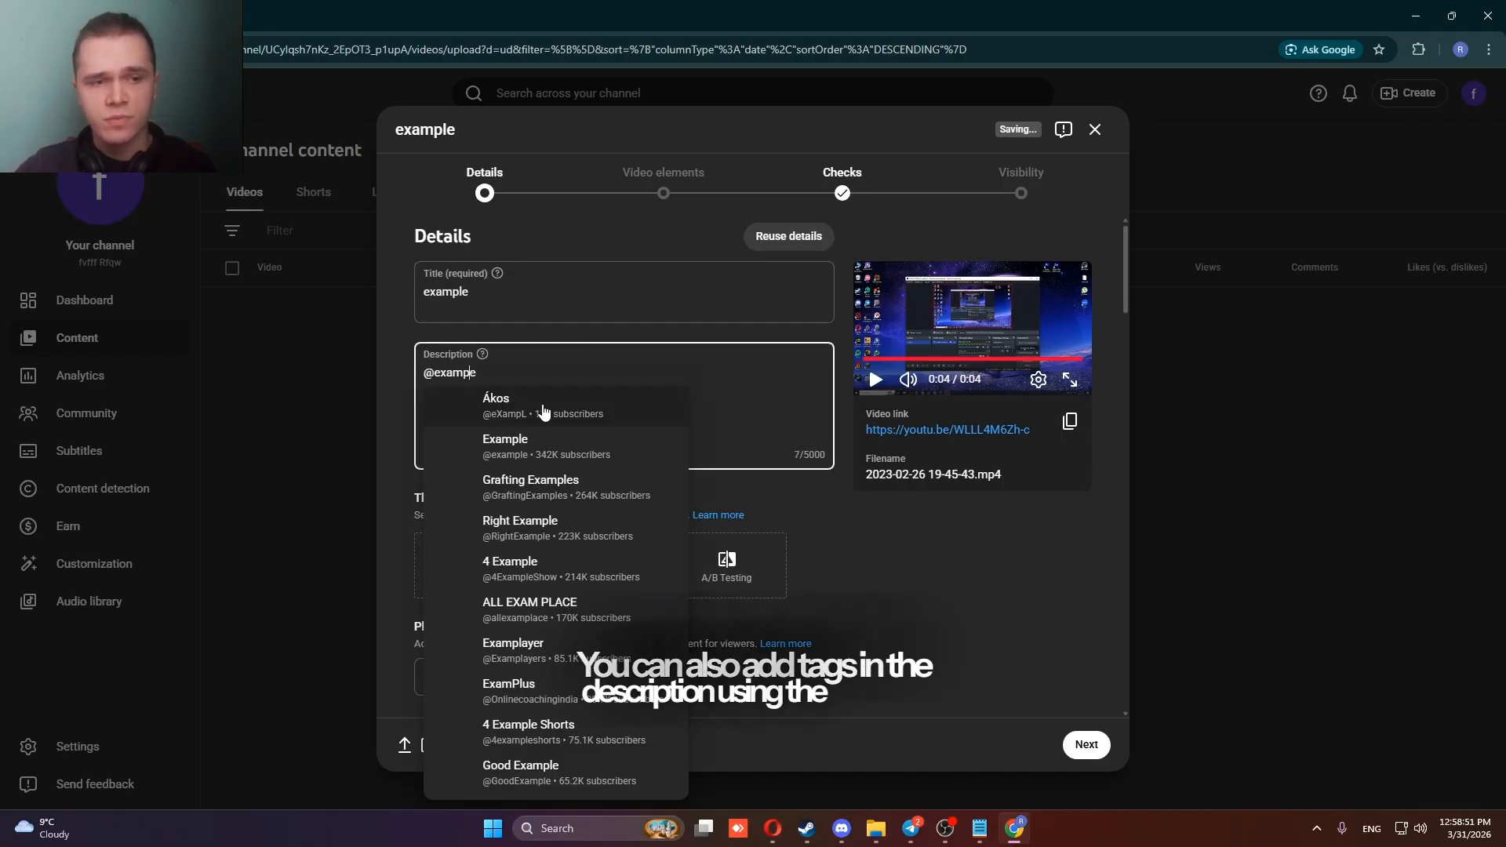
key(BackSpace)
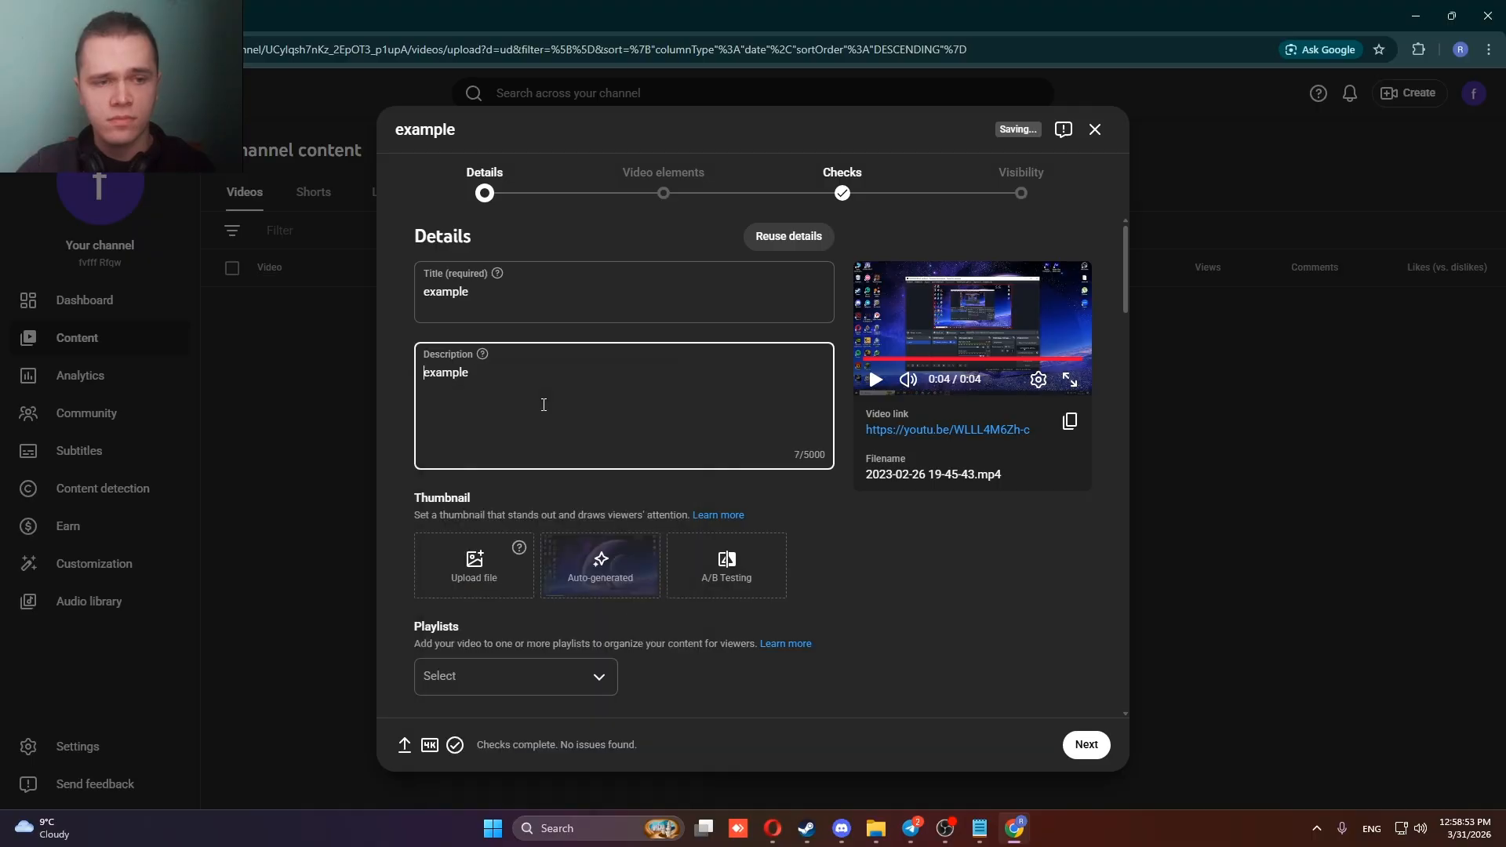
text($)
key(BackSpace)
text(#)
click(543, 403)
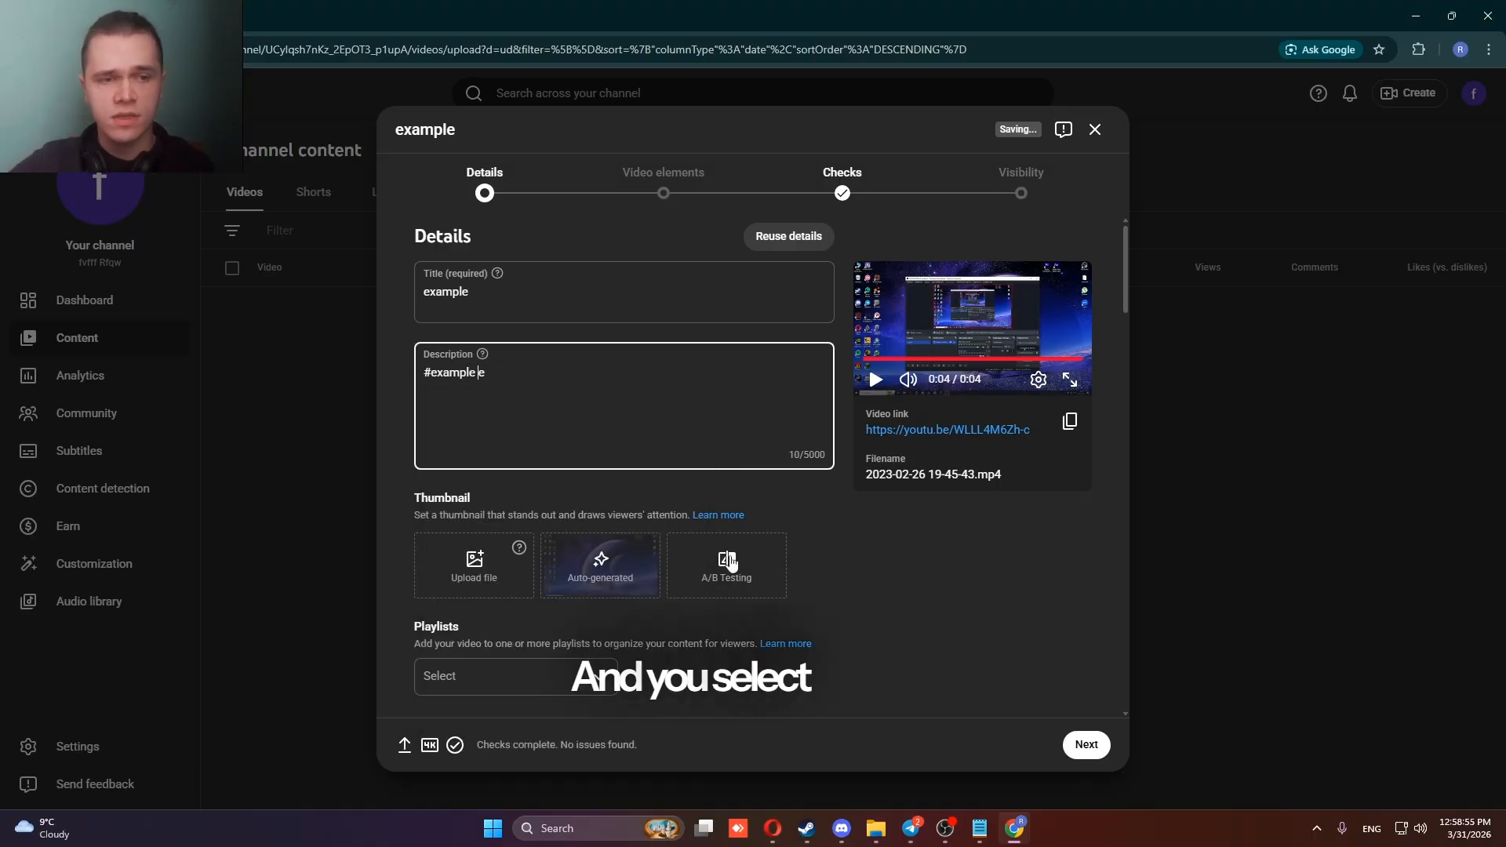
Set the video language to English.
scroll(703, 439, down, 15)
scroll(699, 438, up, 5)
scroll(700, 437, up, 4)
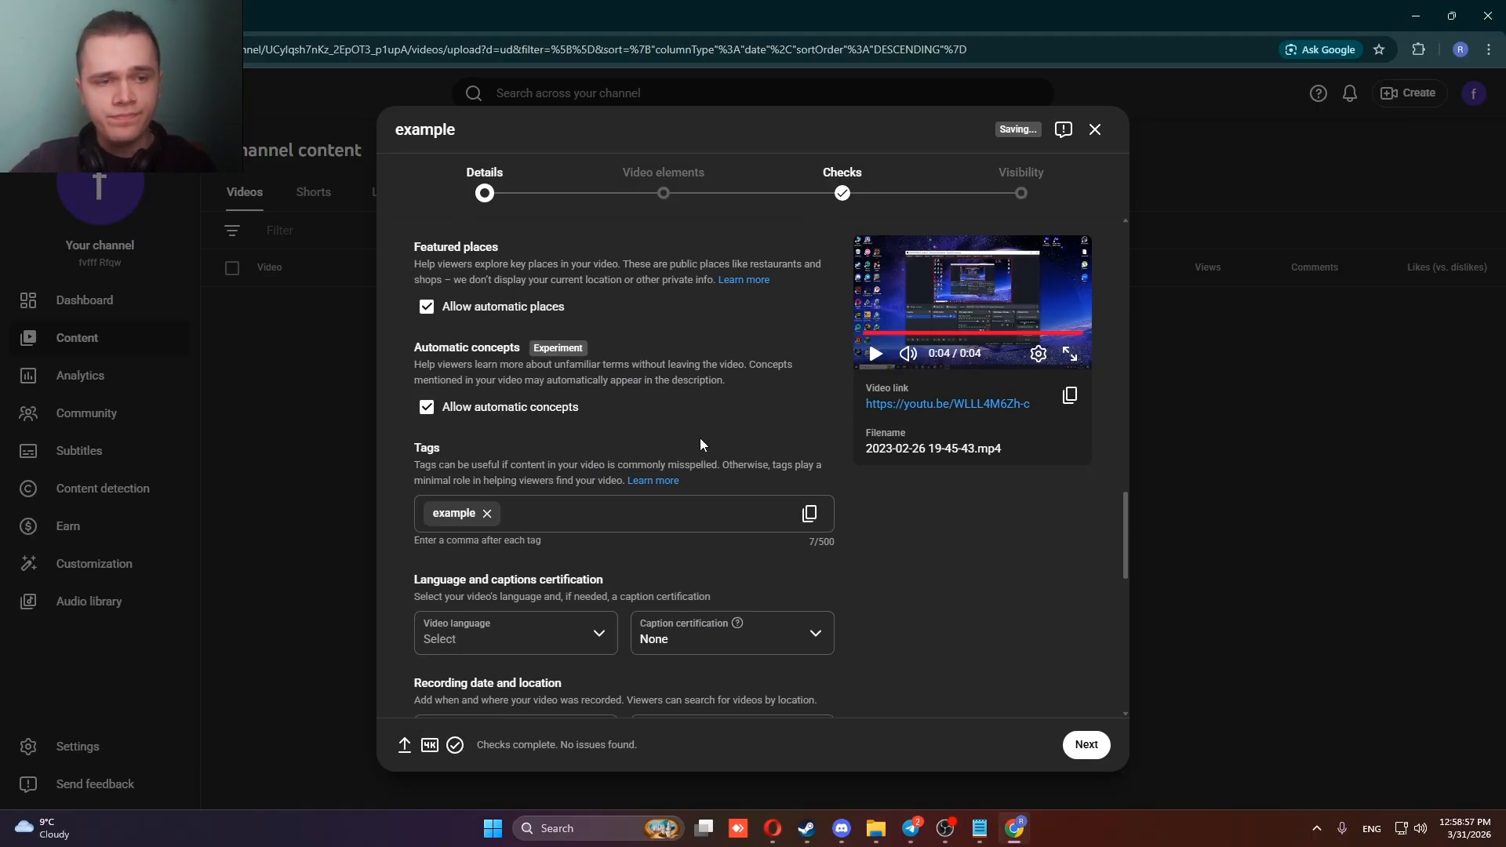
scroll(670, 450, down, 3)
click(545, 426)
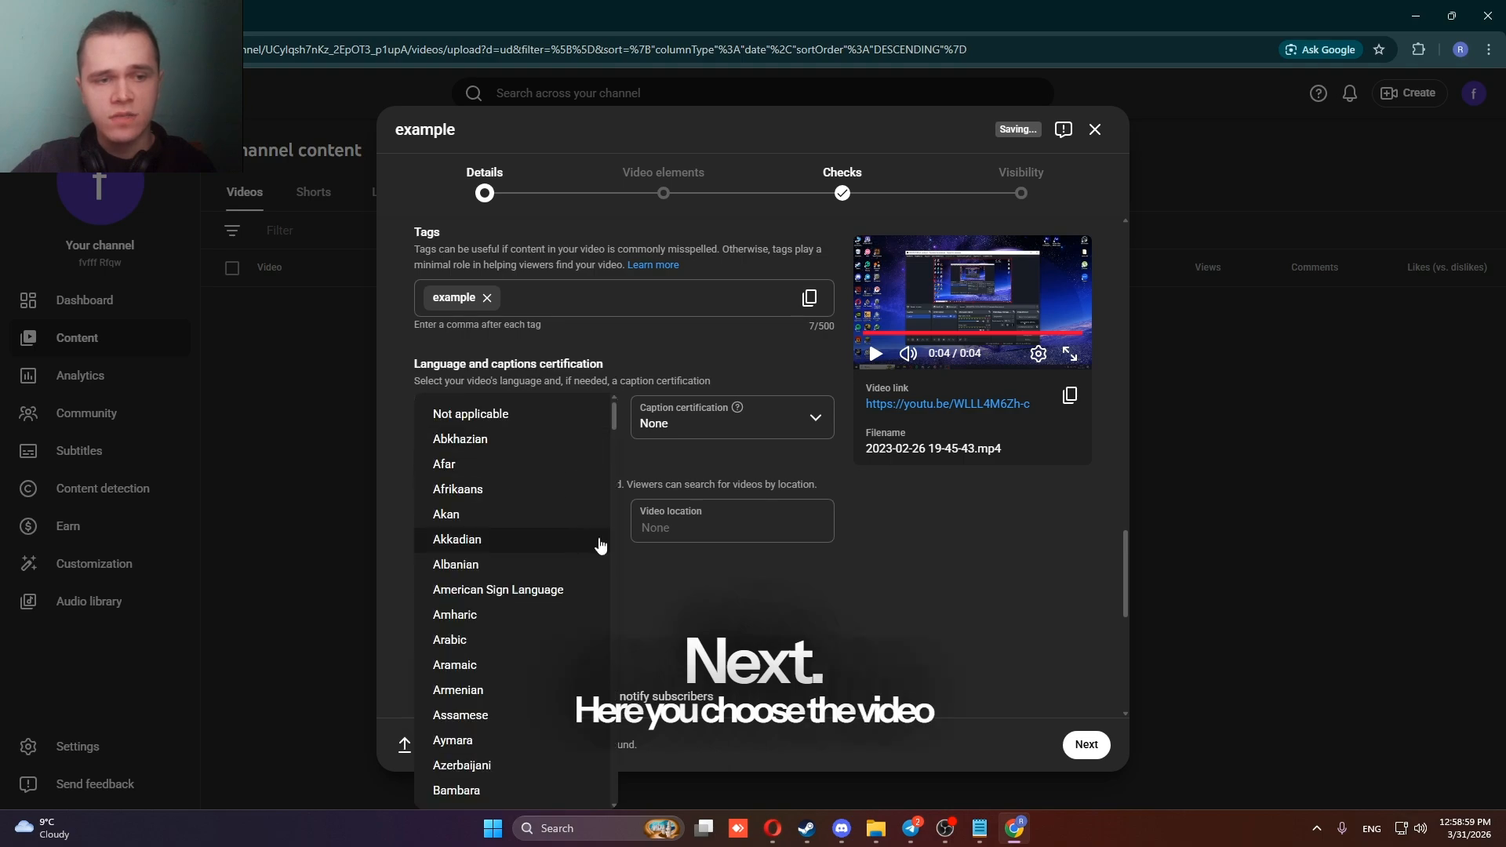
click(751, 471)
click(503, 418)
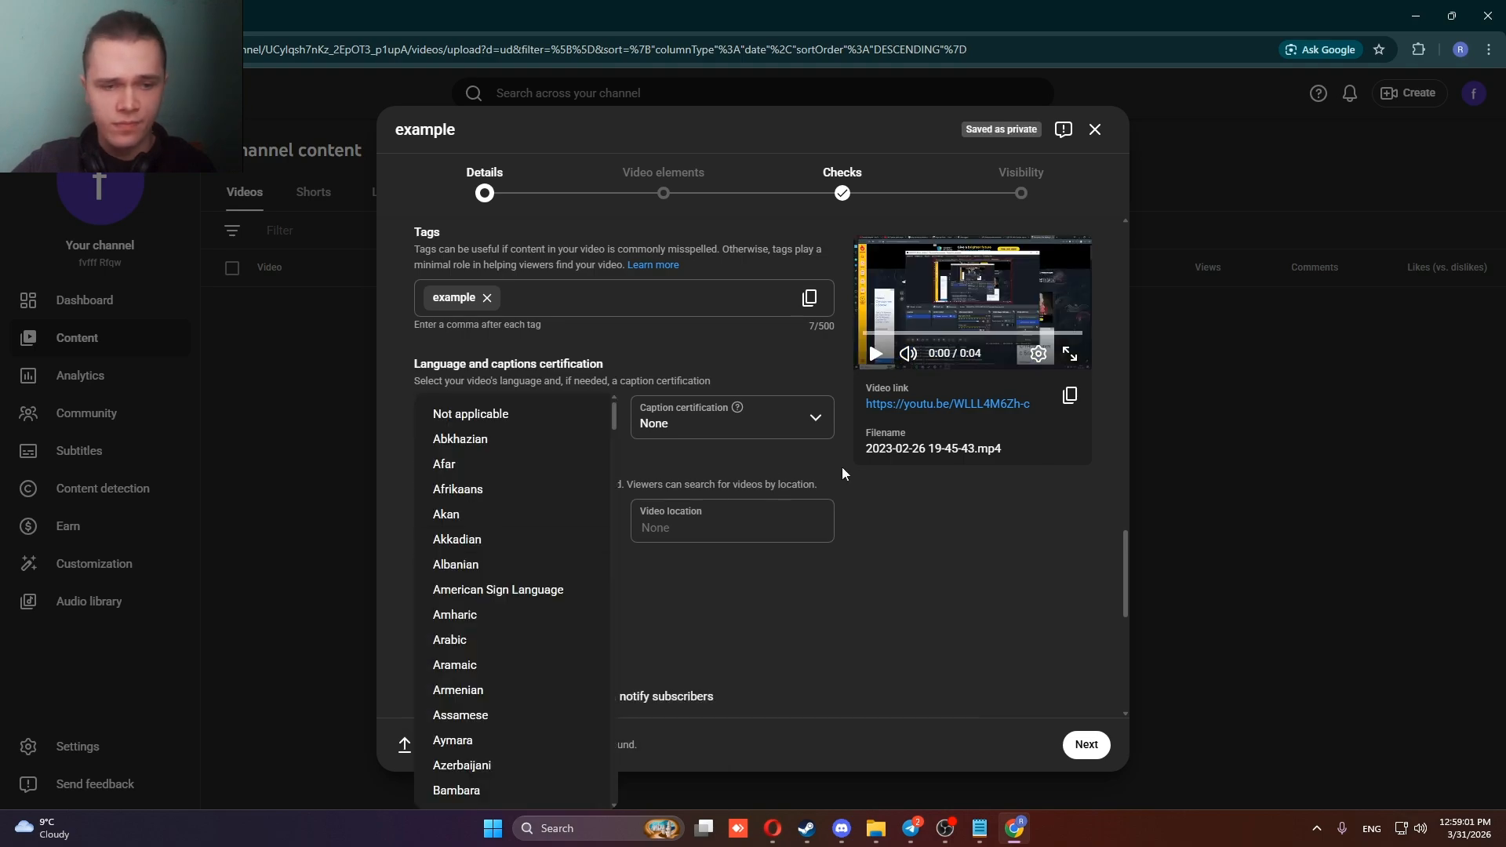
scroll(525, 565, down, 12)
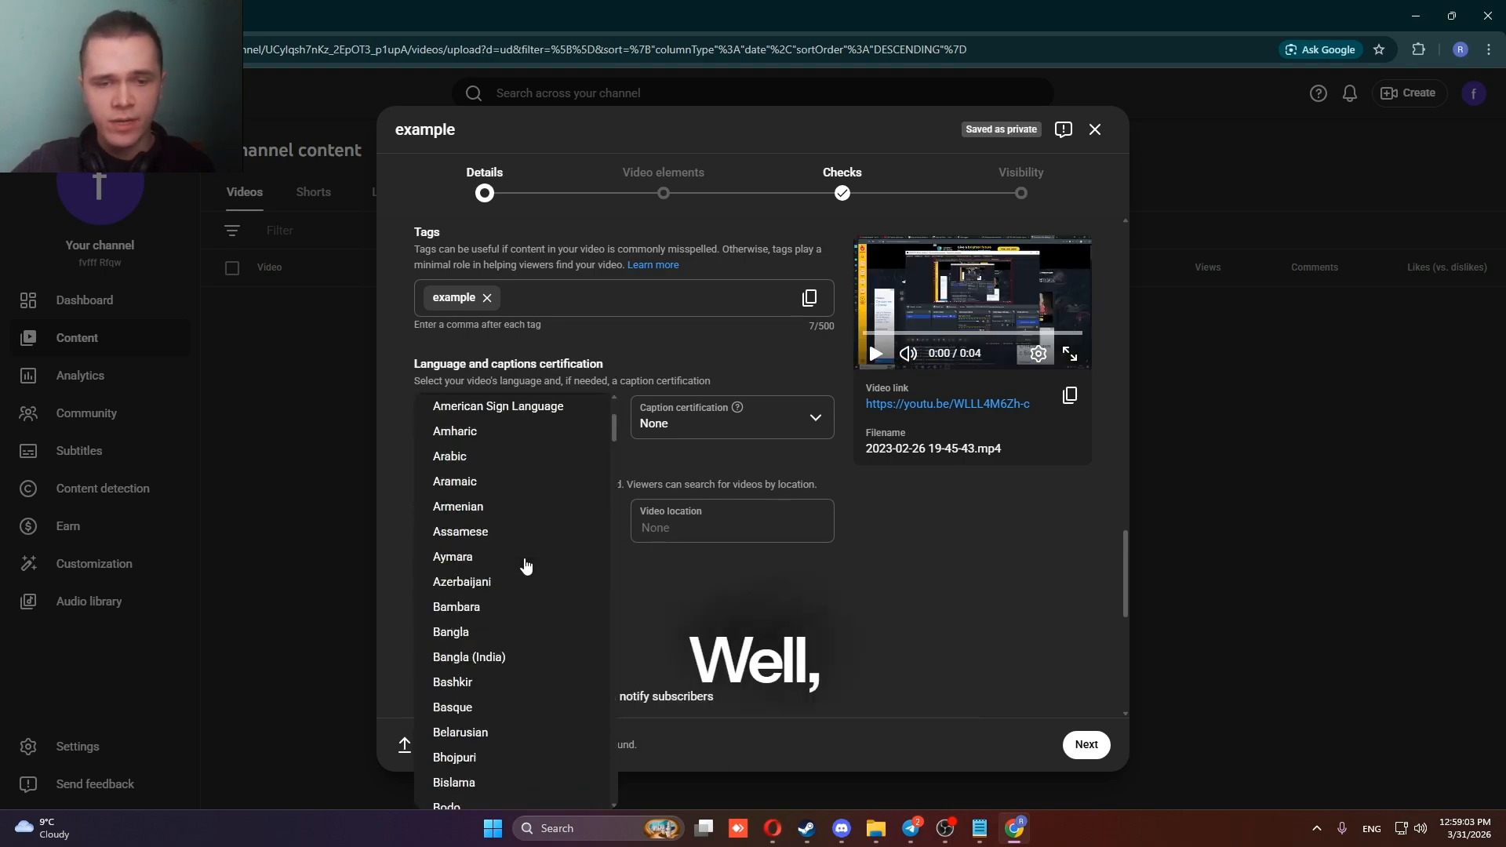
scroll(576, 587, down, 2)
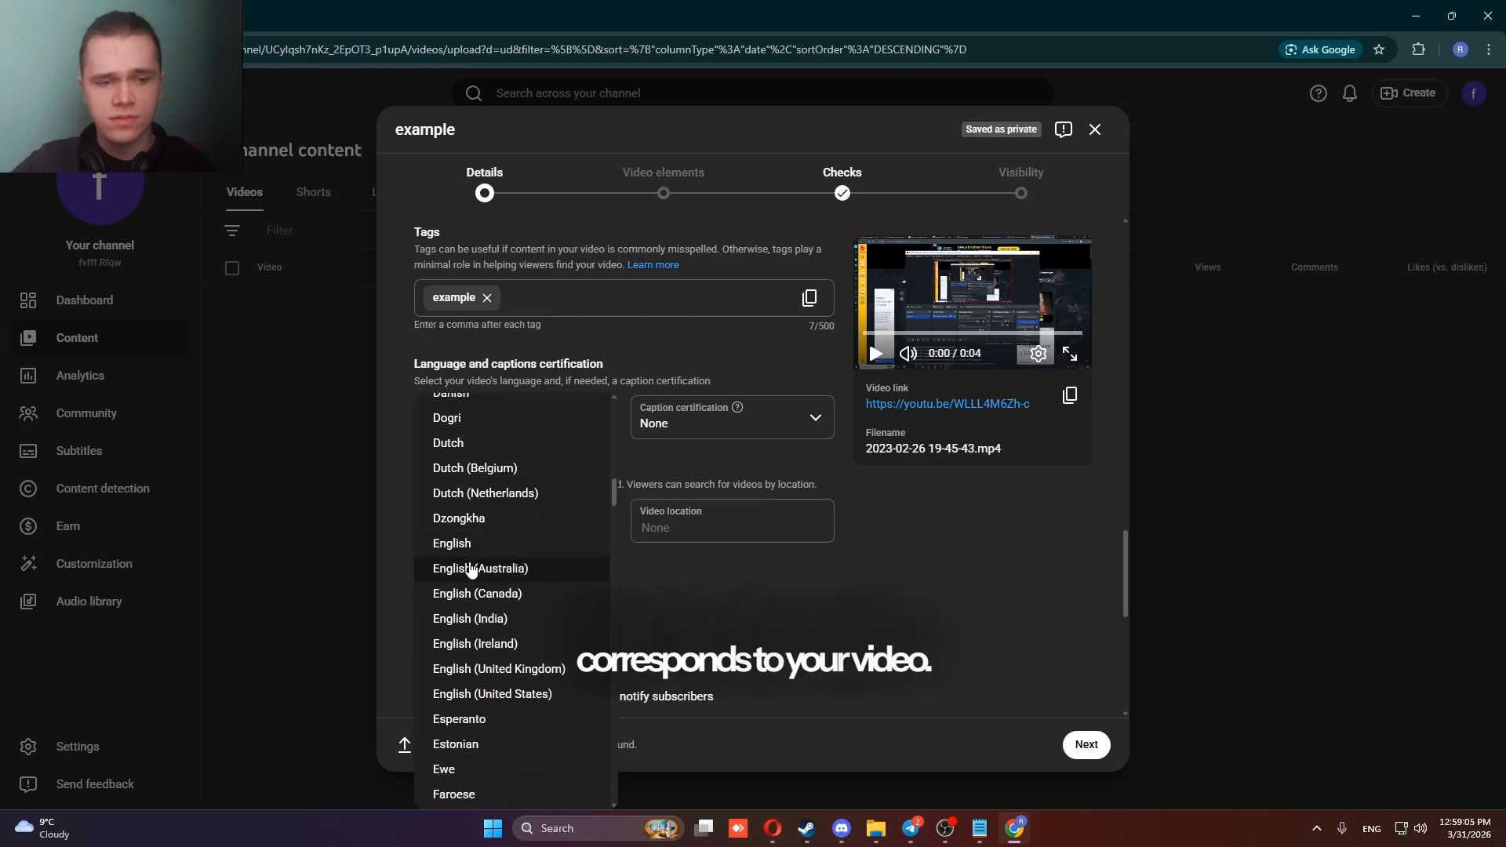
click(478, 544)
Set the video location to United States and view the caption certification choices without changing them.
click(694, 535)
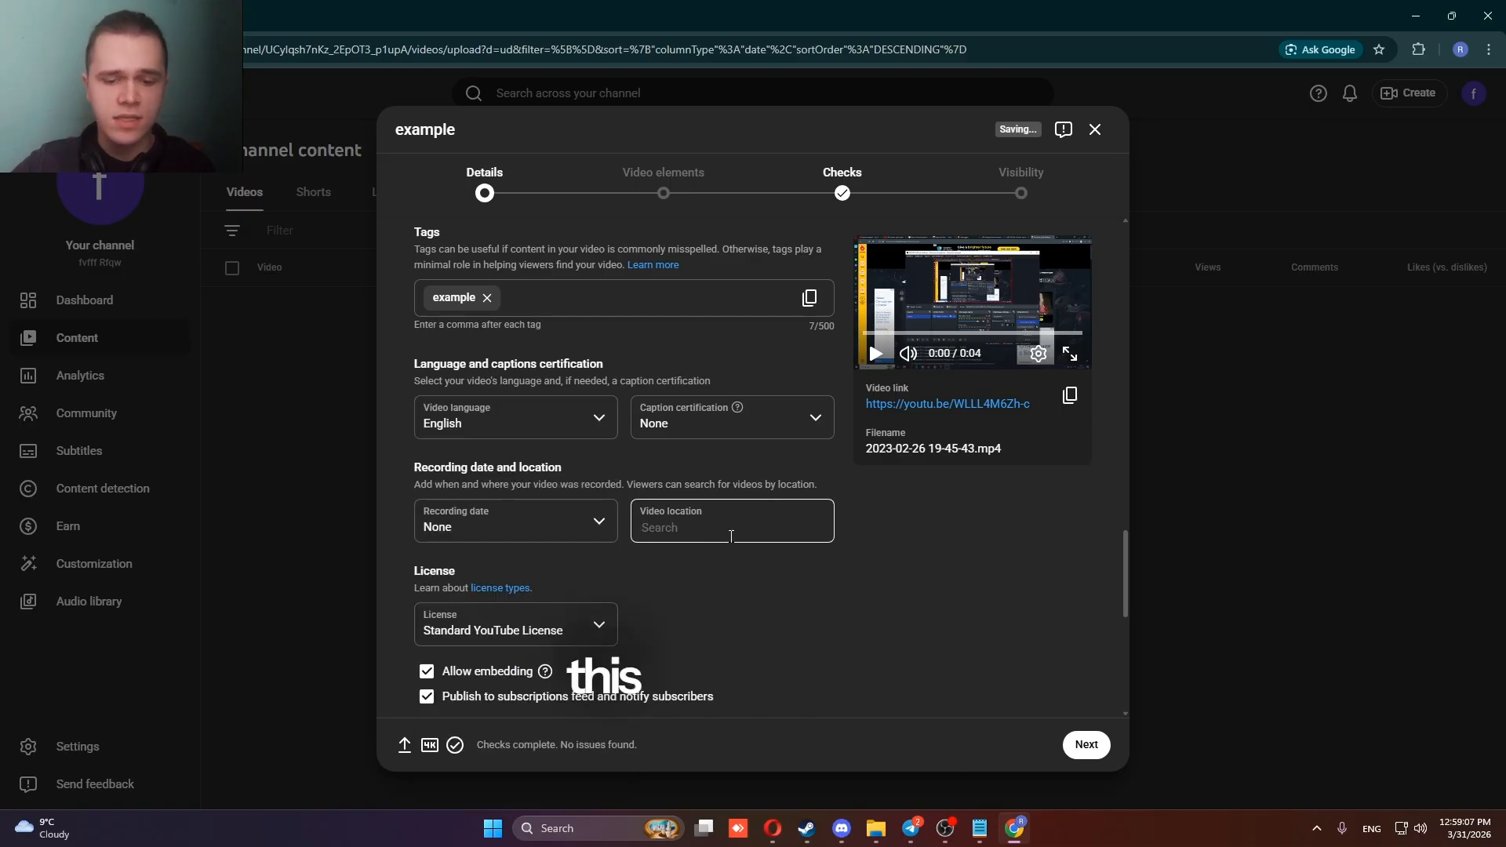
text(un)
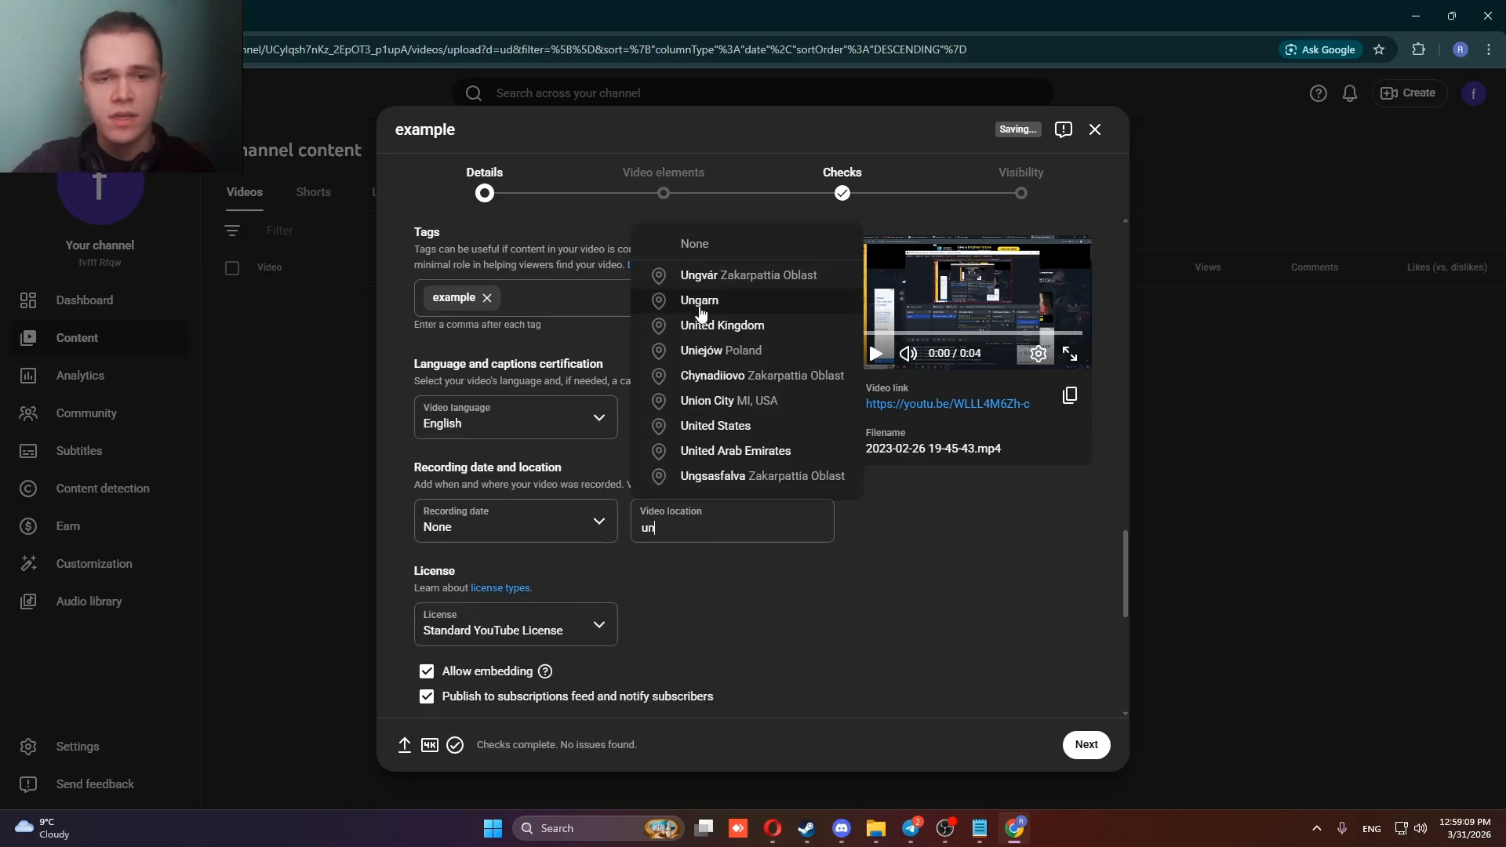
click(686, 426)
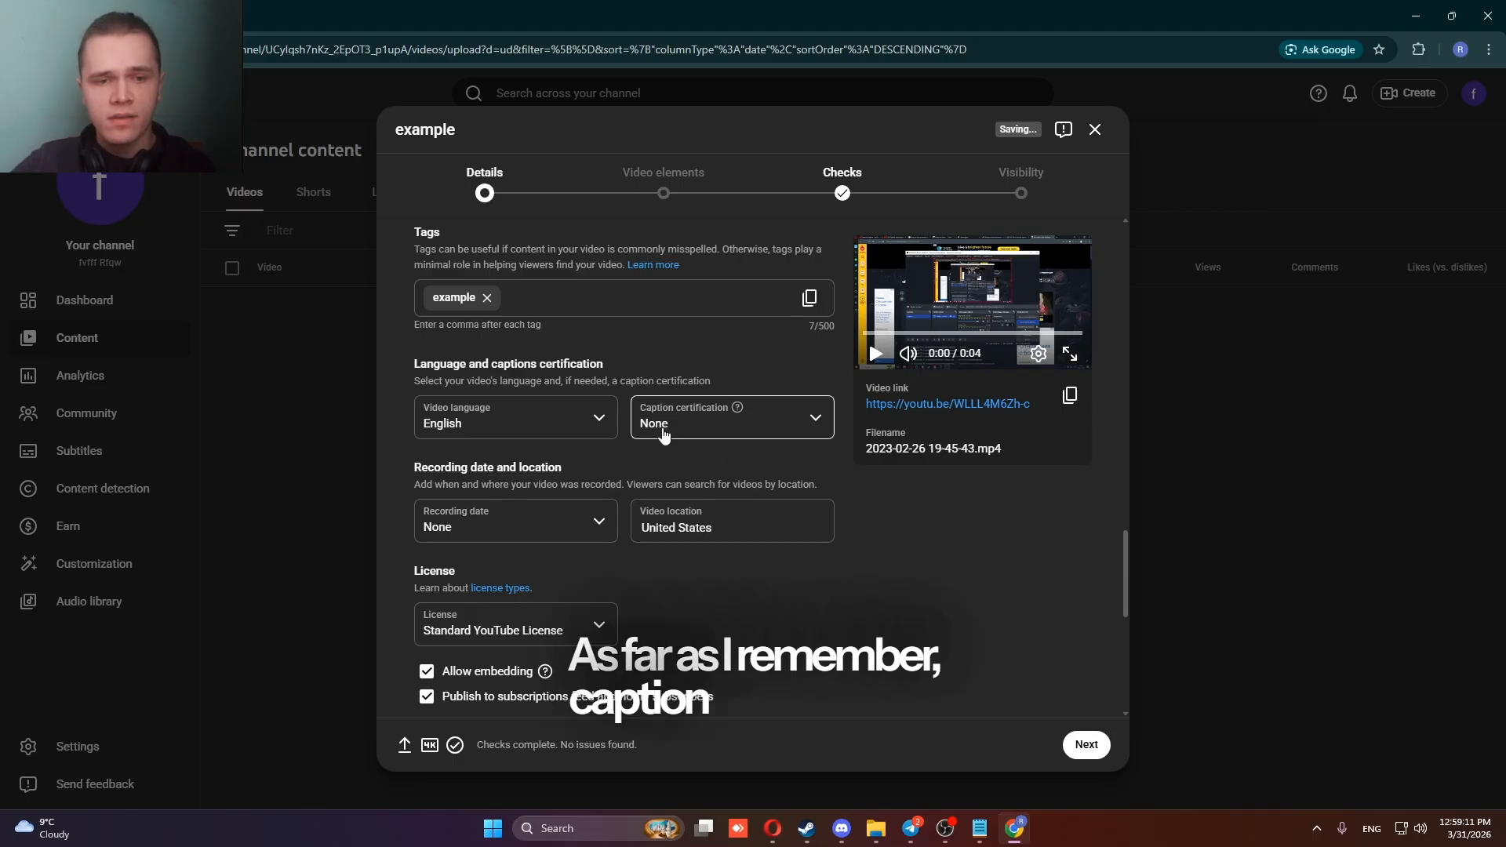
click(744, 423)
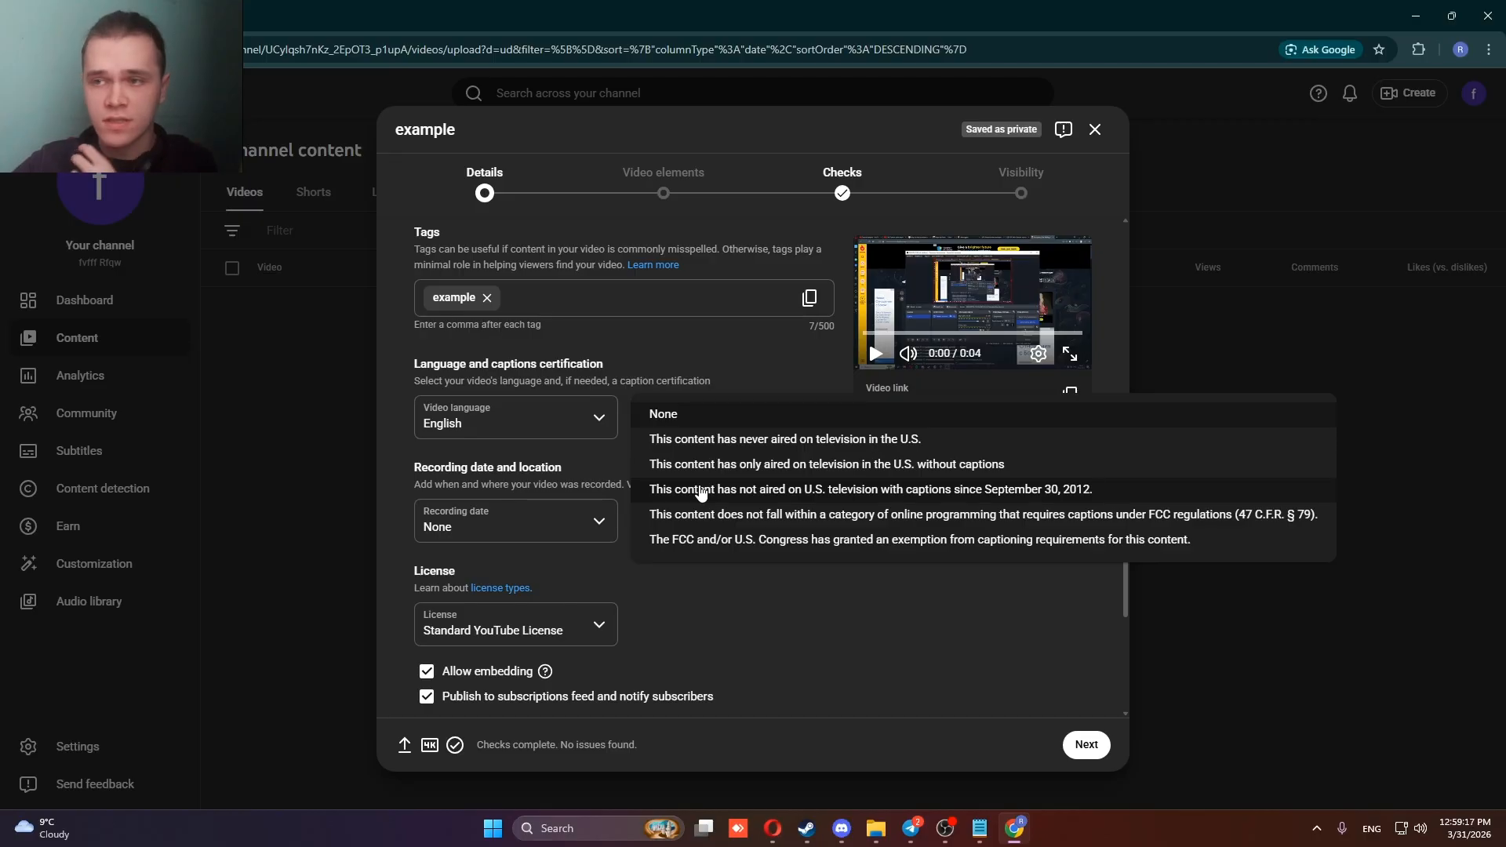
click(735, 592)
Review the video's recording date and license options, keeping Standard YouTube License.
scroll(491, 541, down, 3)
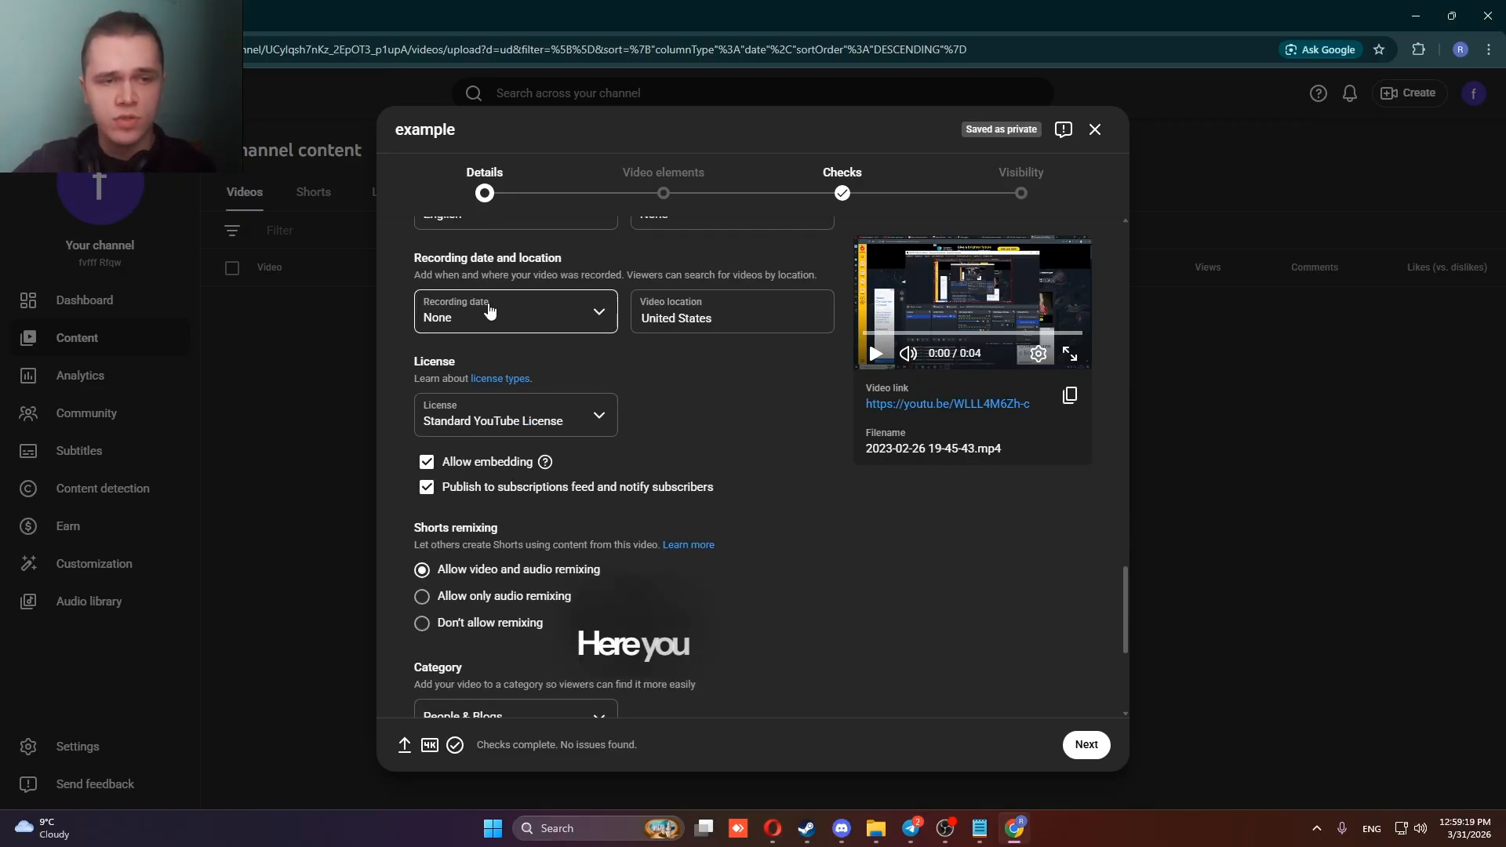
scroll(476, 471, up, 1)
scroll(428, 430, down, 3)
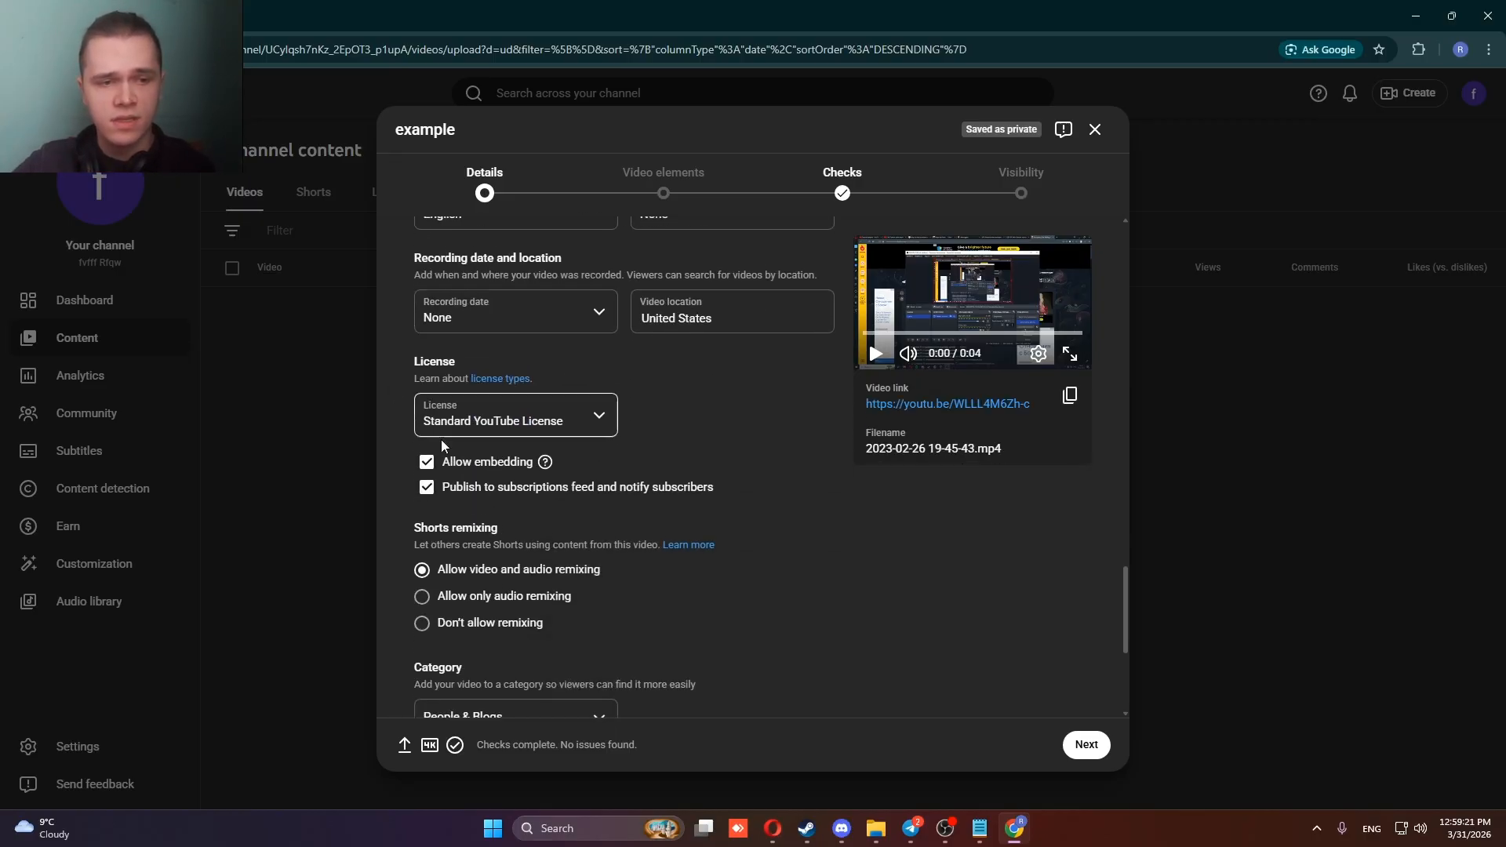
click(436, 311)
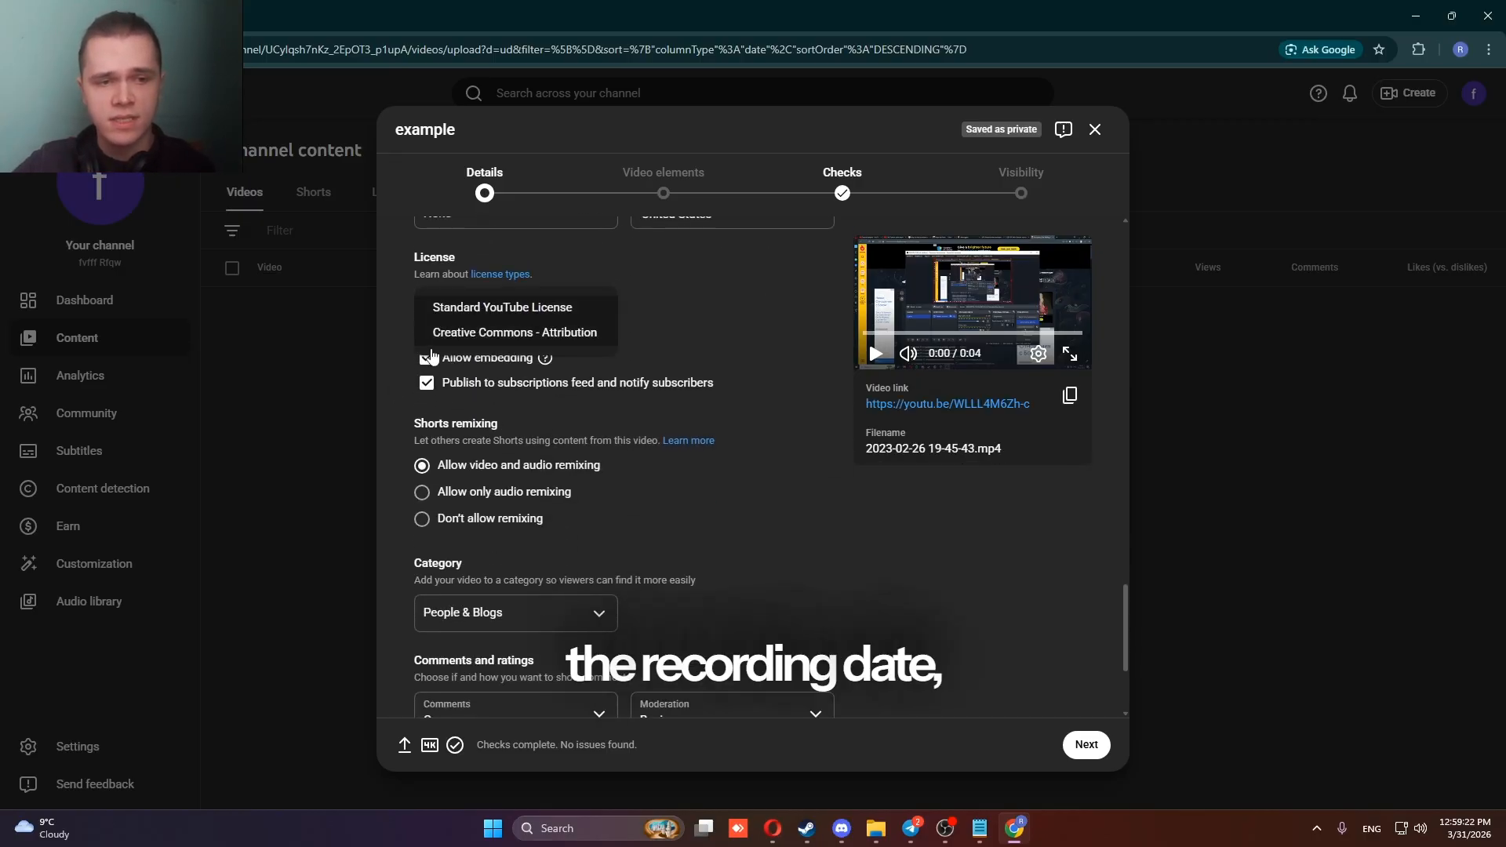
click(490, 316)
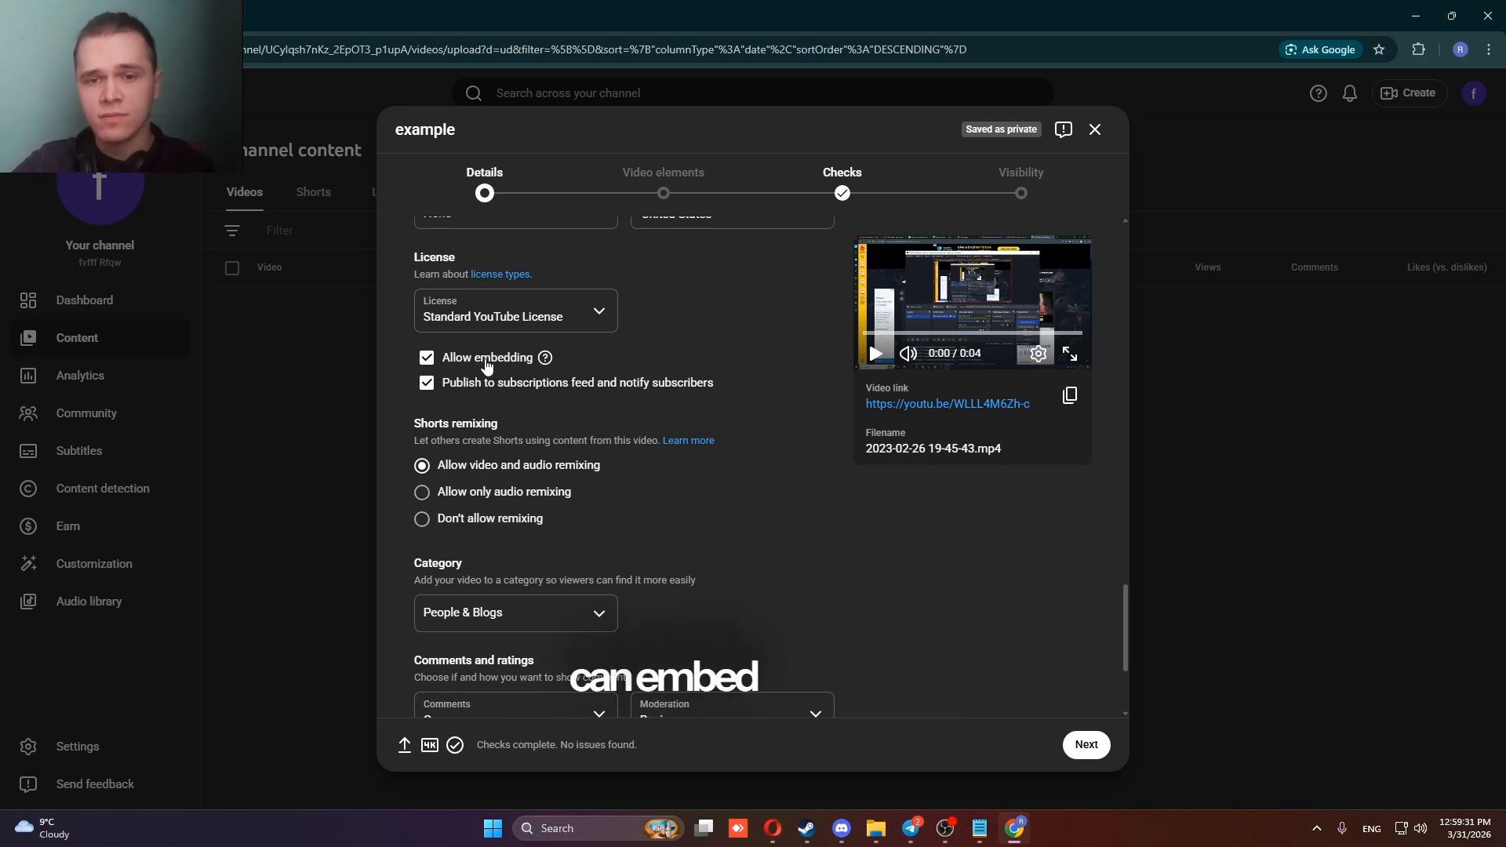
Review the embedding and Shorts remixing options and set the video's category to Music.
scroll(471, 376, down, 3)
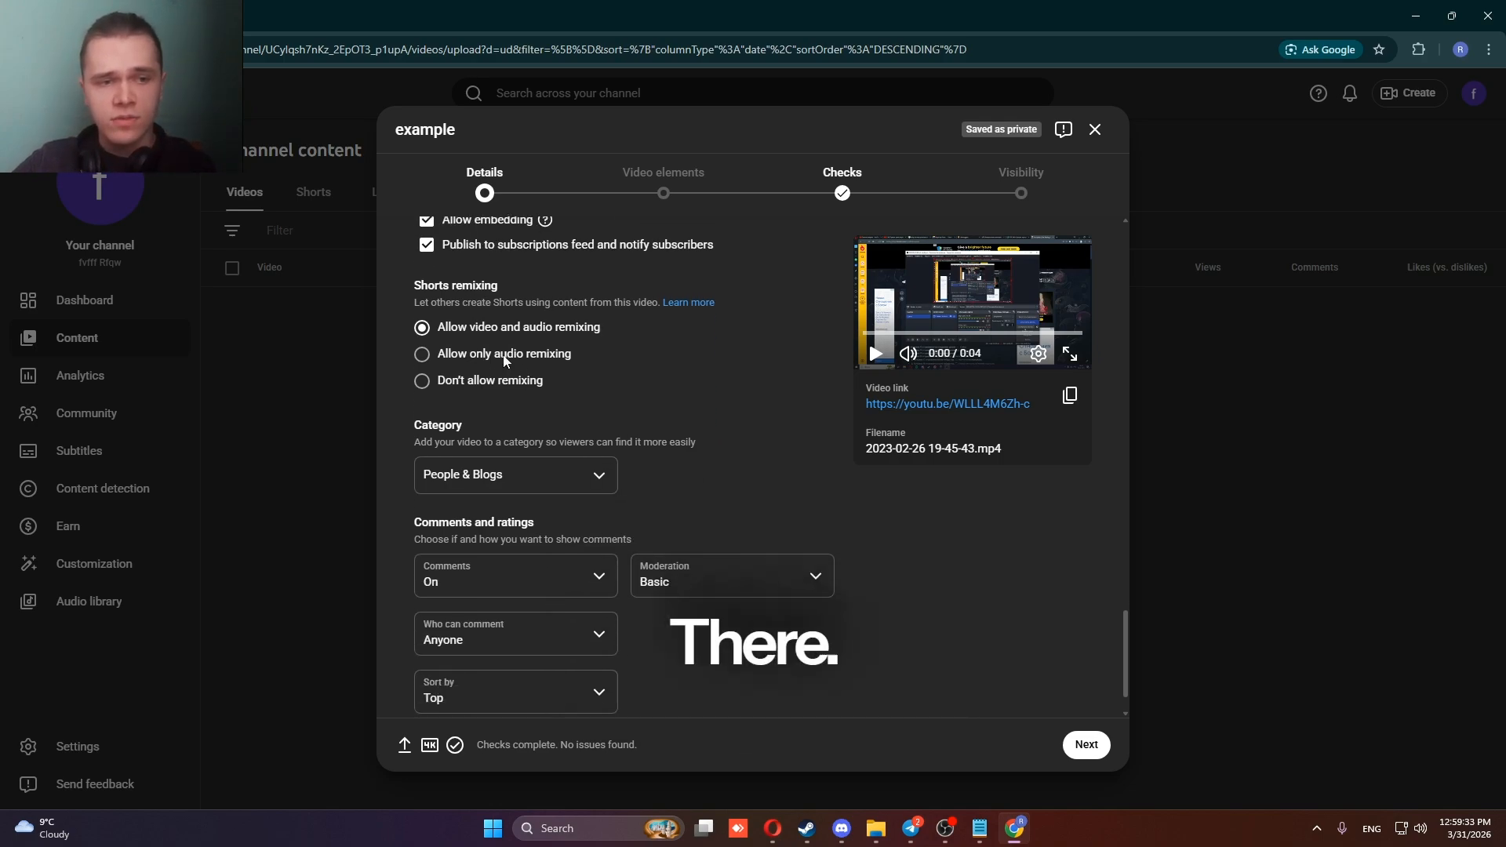
scroll(478, 329, up, 1)
scroll(430, 431, down, 1)
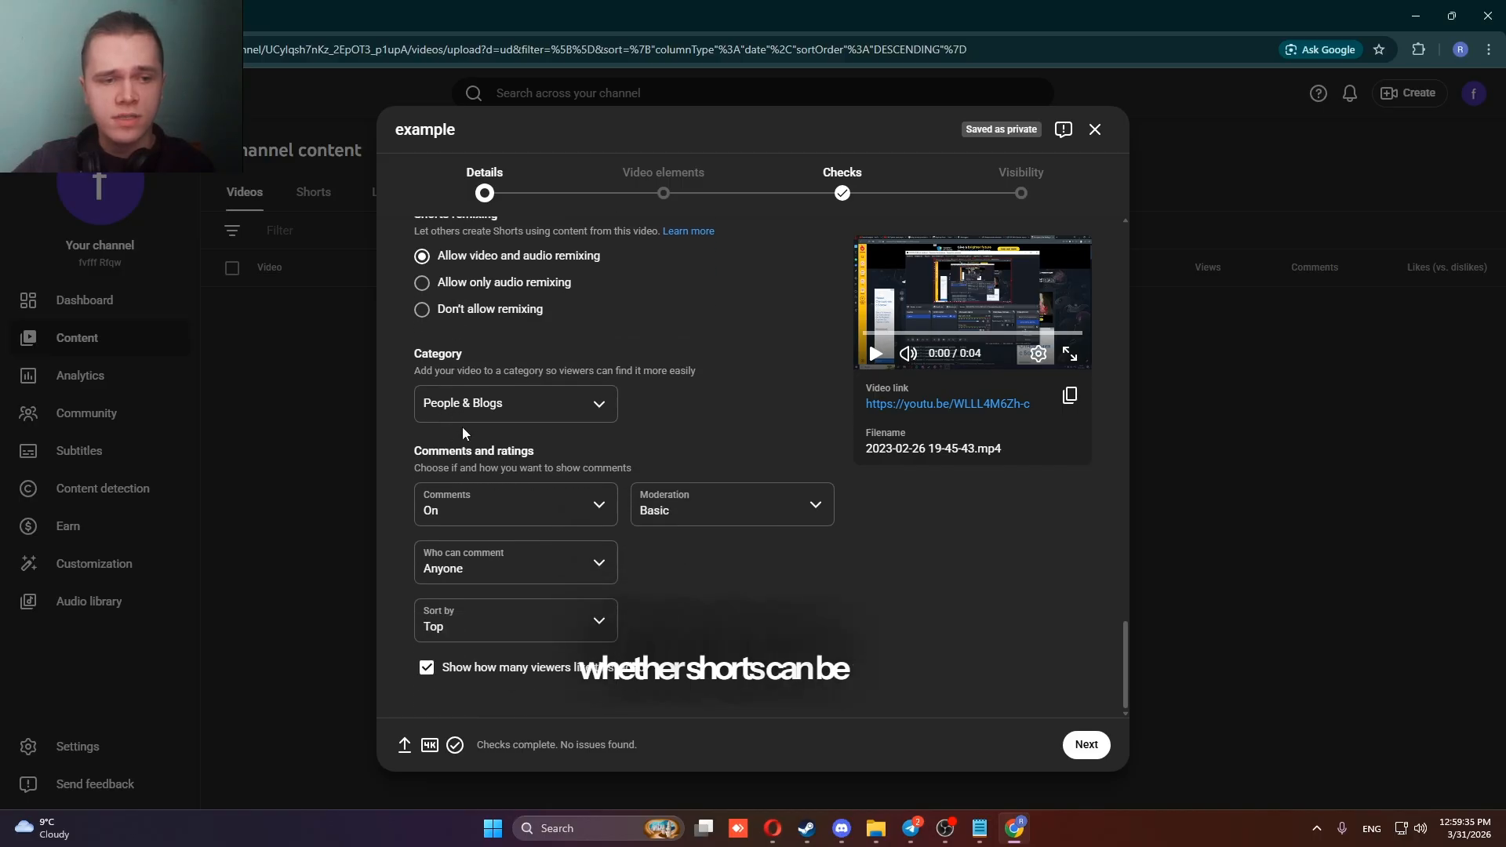
click(460, 417)
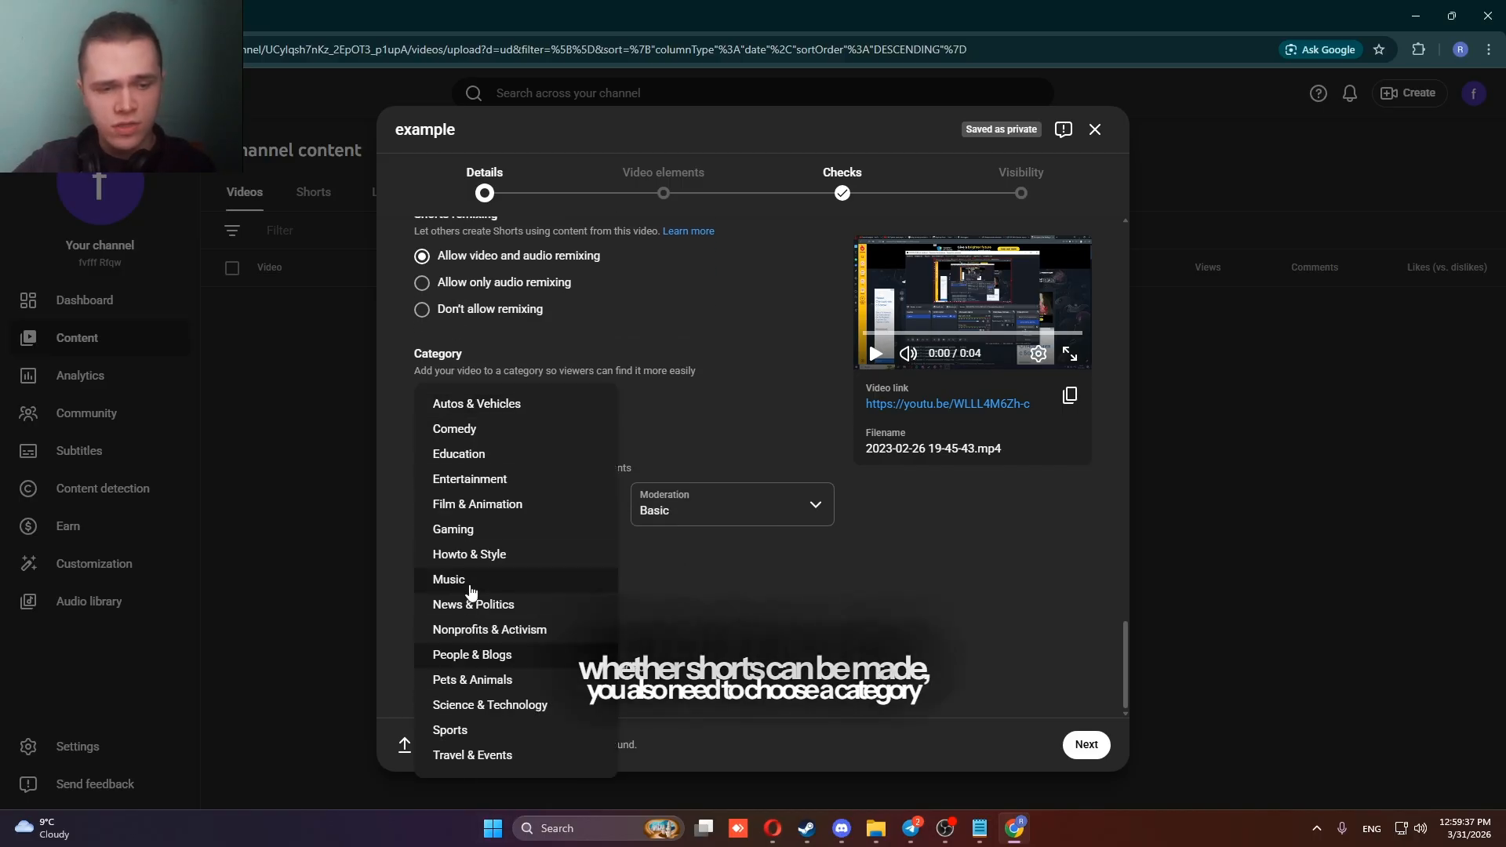
click(466, 581)
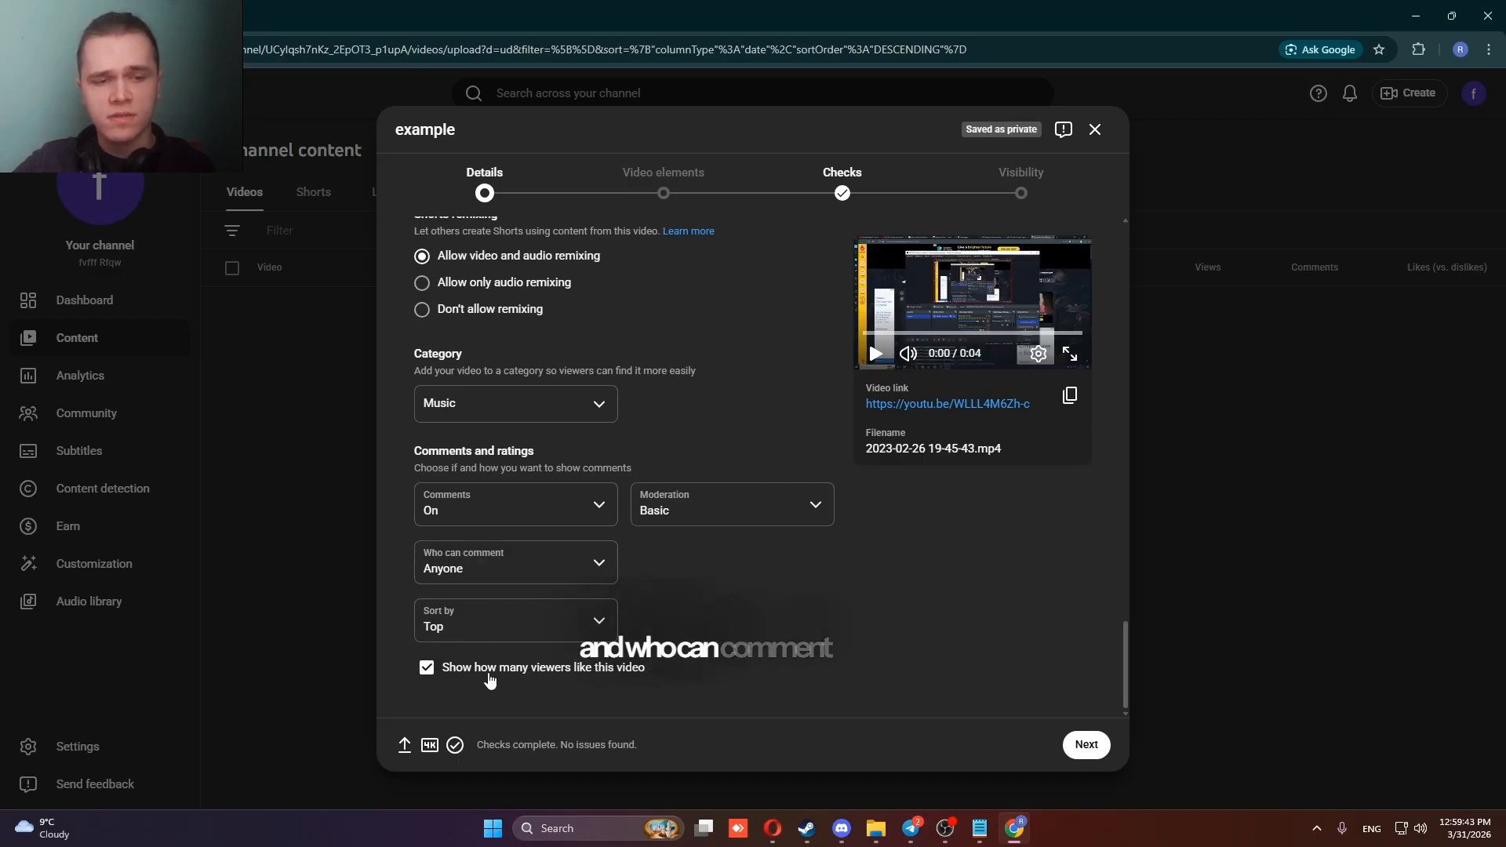
Answer the required audience question by marking the video as not made for kids.
click(662, 191)
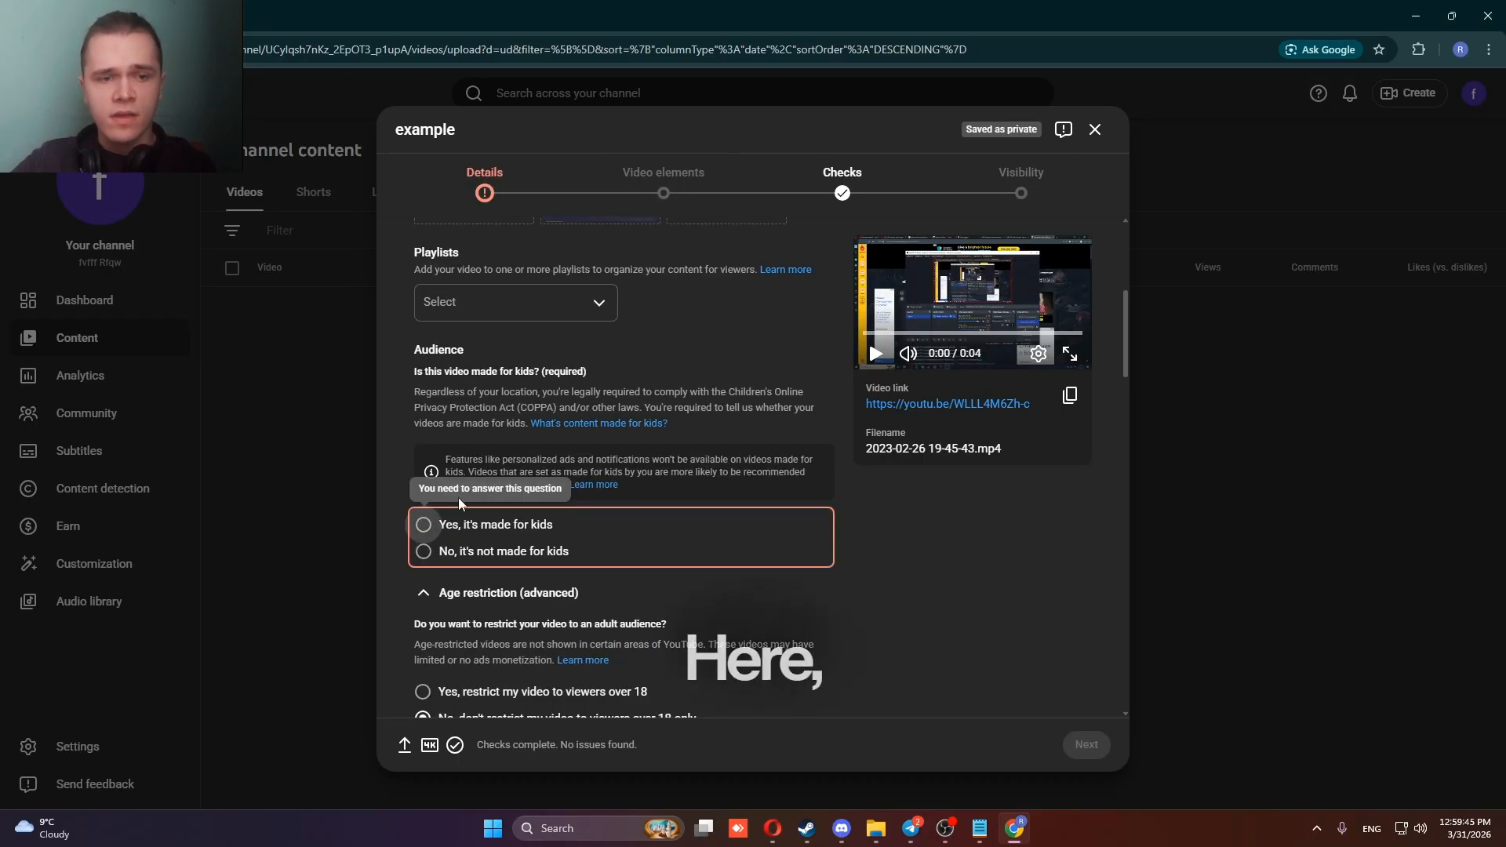
click(458, 551)
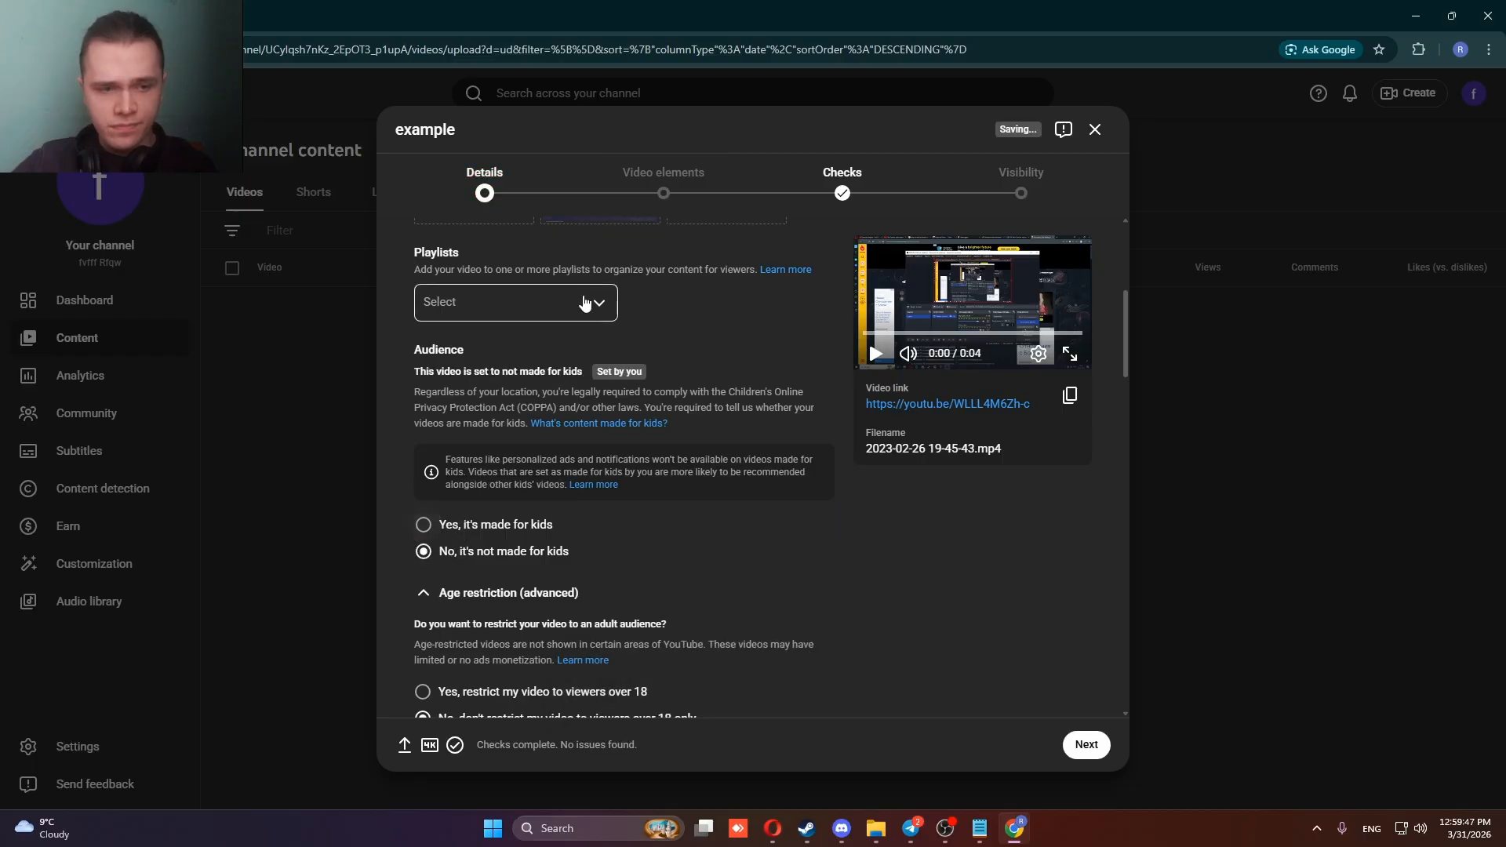
Look over the video elements stage and examine the copyright result in the checks stage.
click(665, 176)
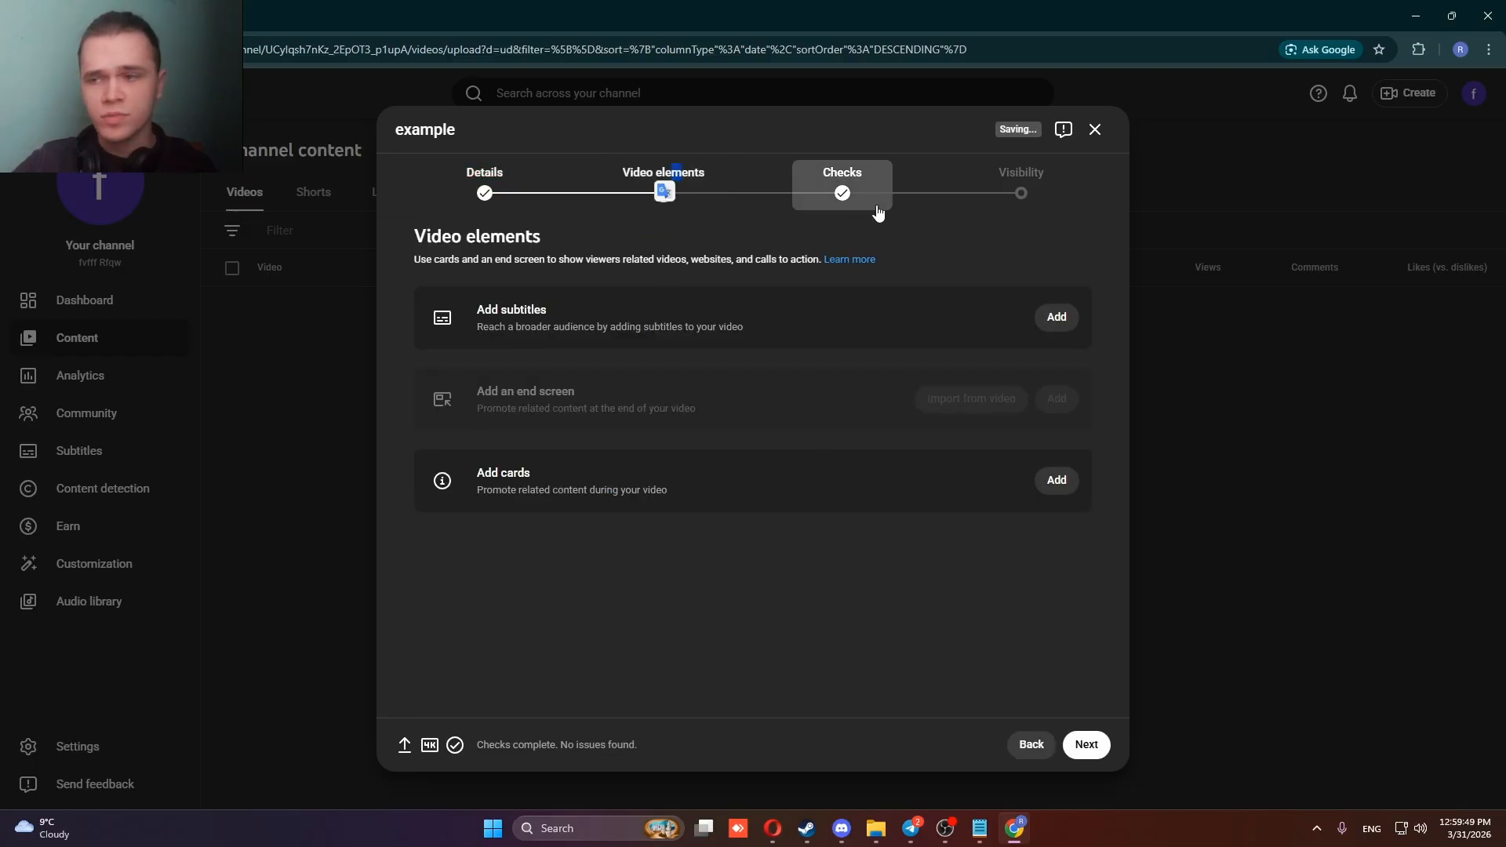
click(841, 188)
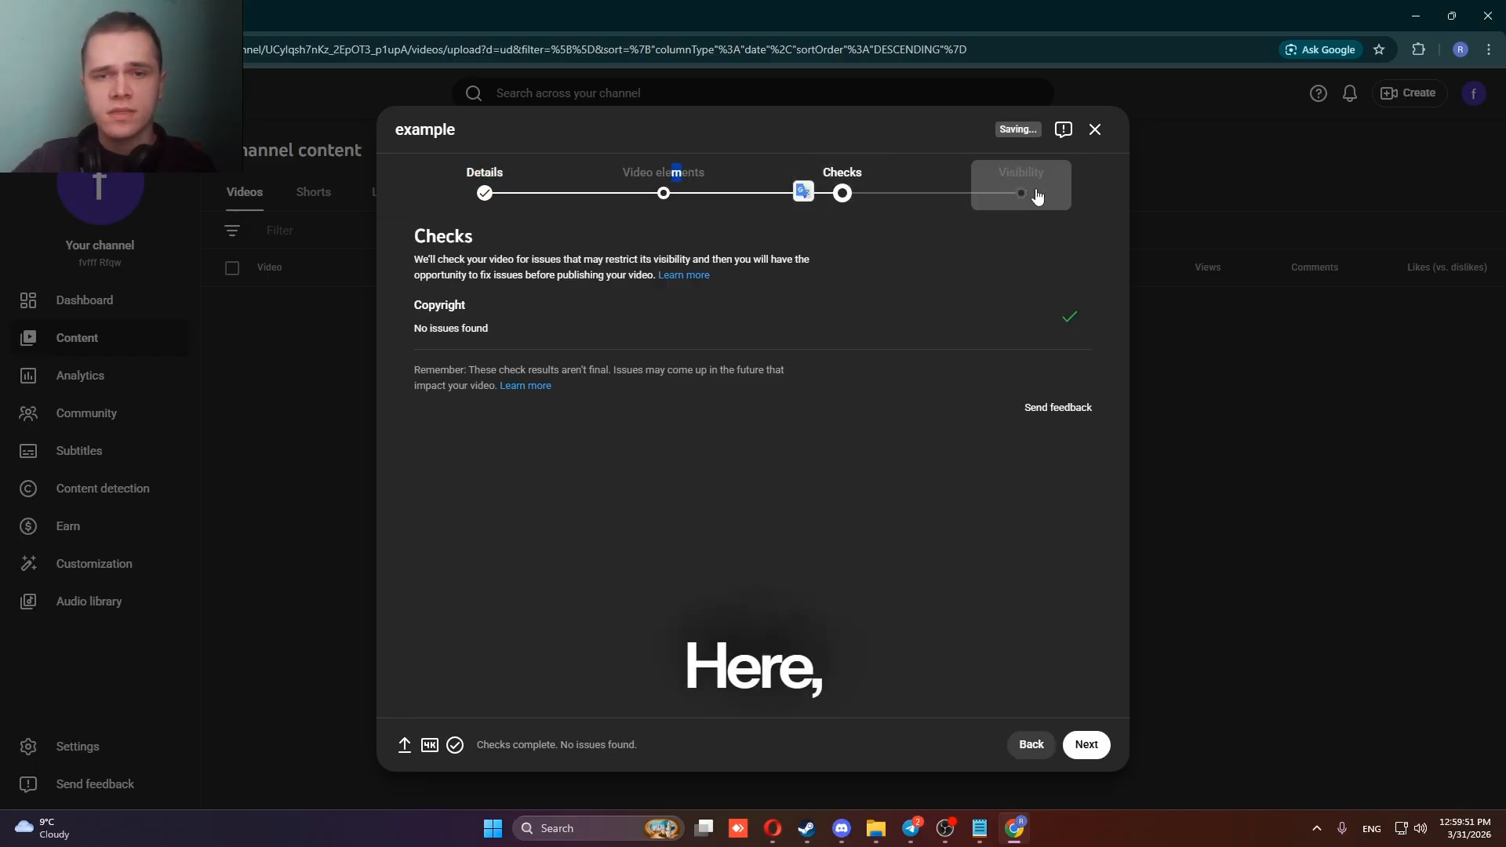
drag(502, 328, 384, 320)
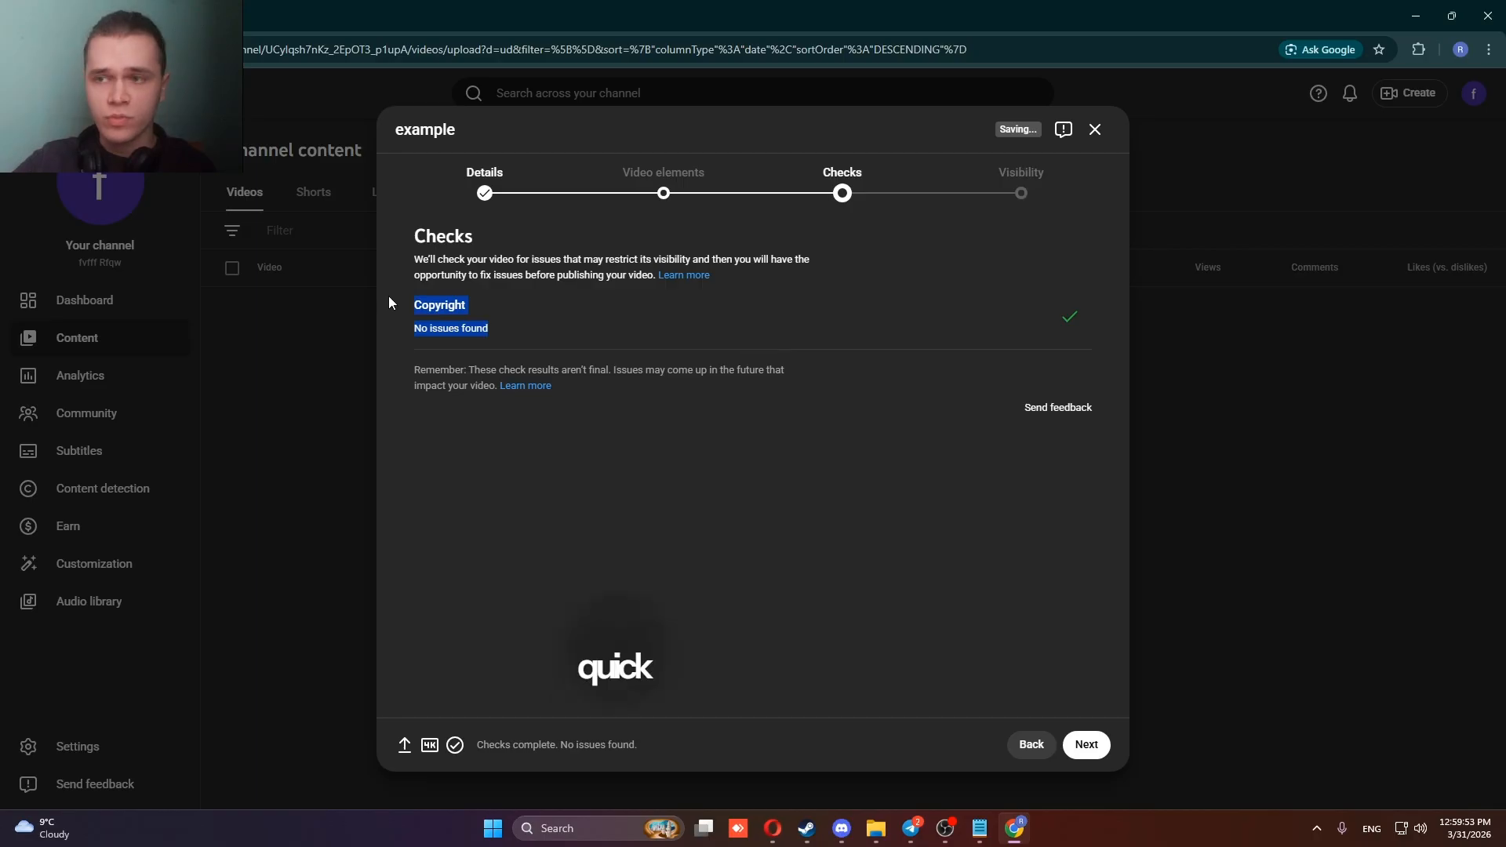
Set the video's visibility to Private after trying the other visibility options, and save the upload.
click(992, 201)
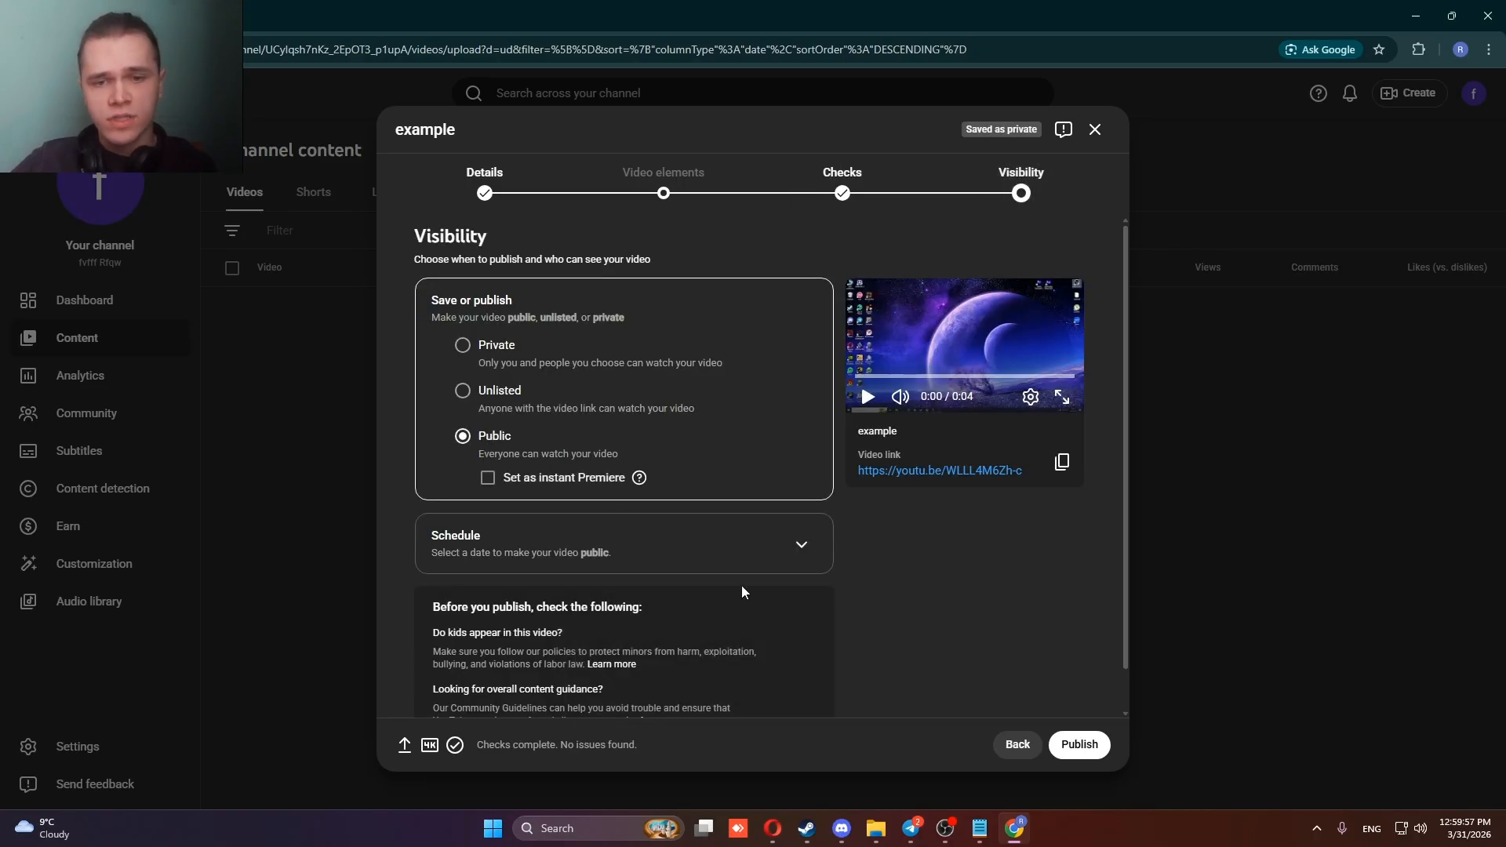
click(483, 347)
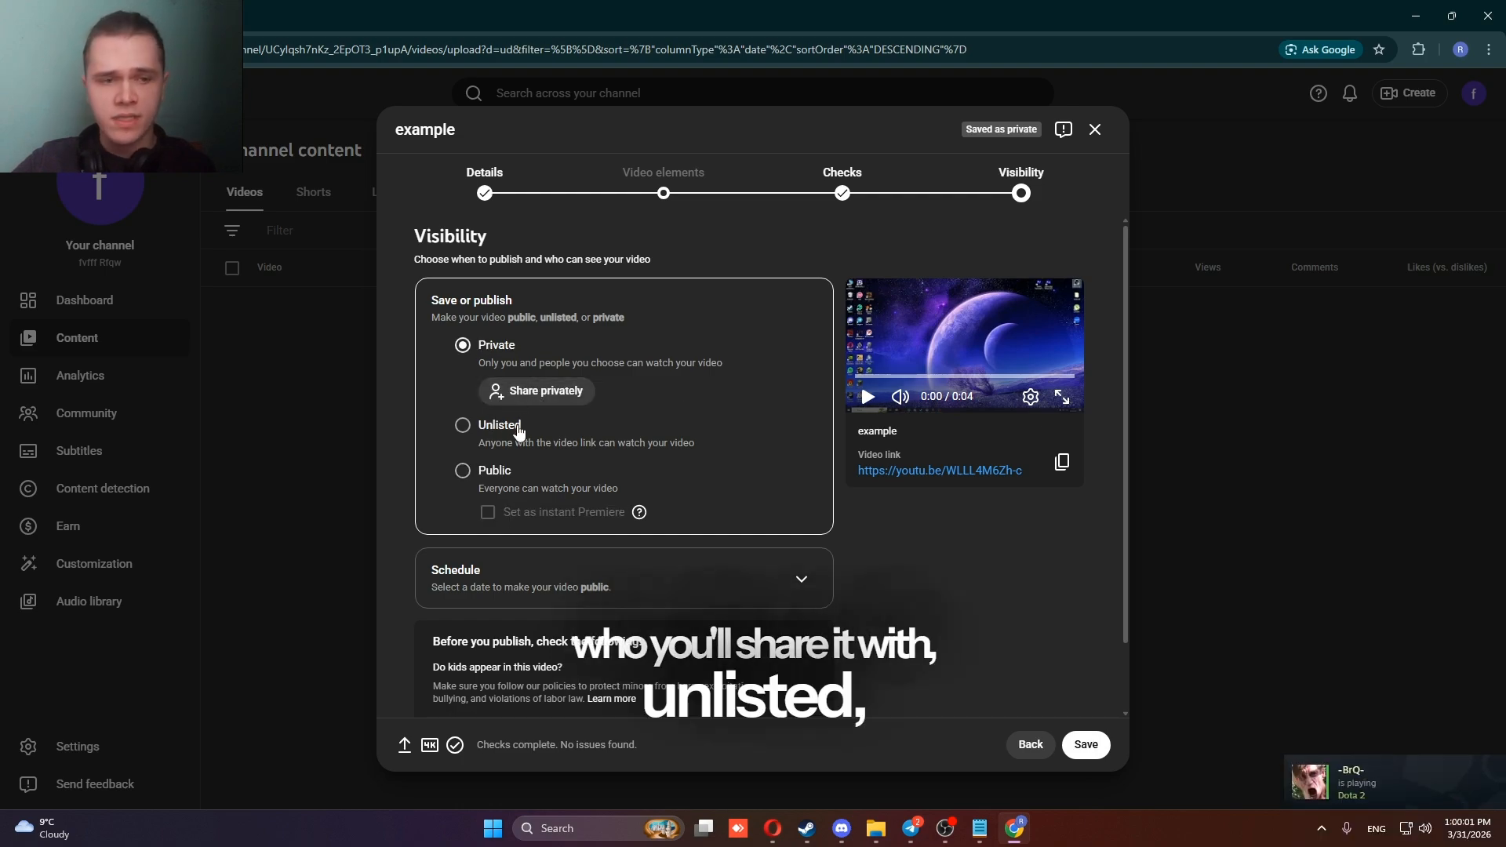
click(463, 425)
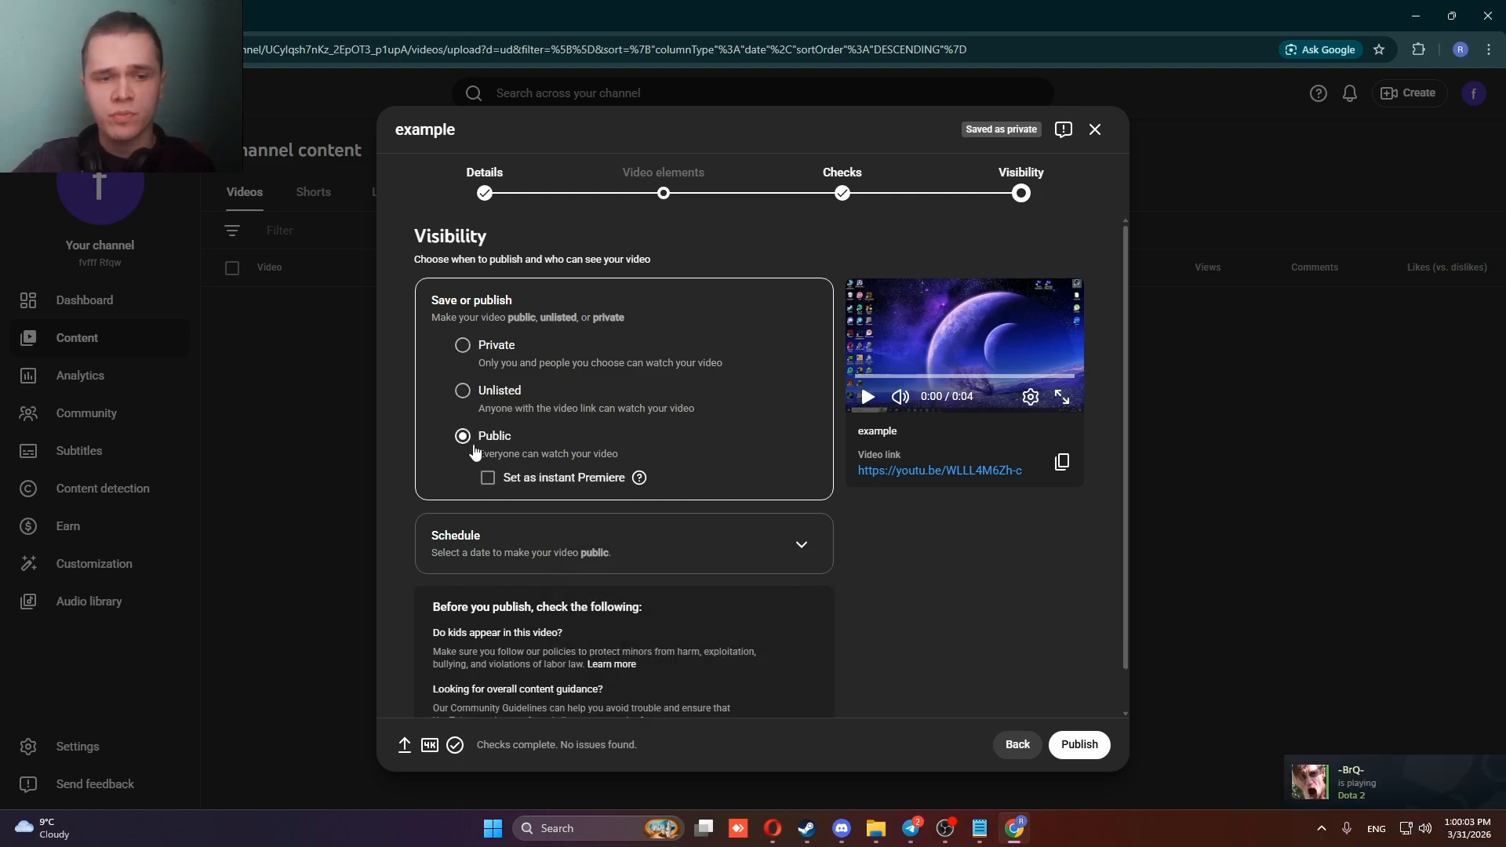
click(492, 348)
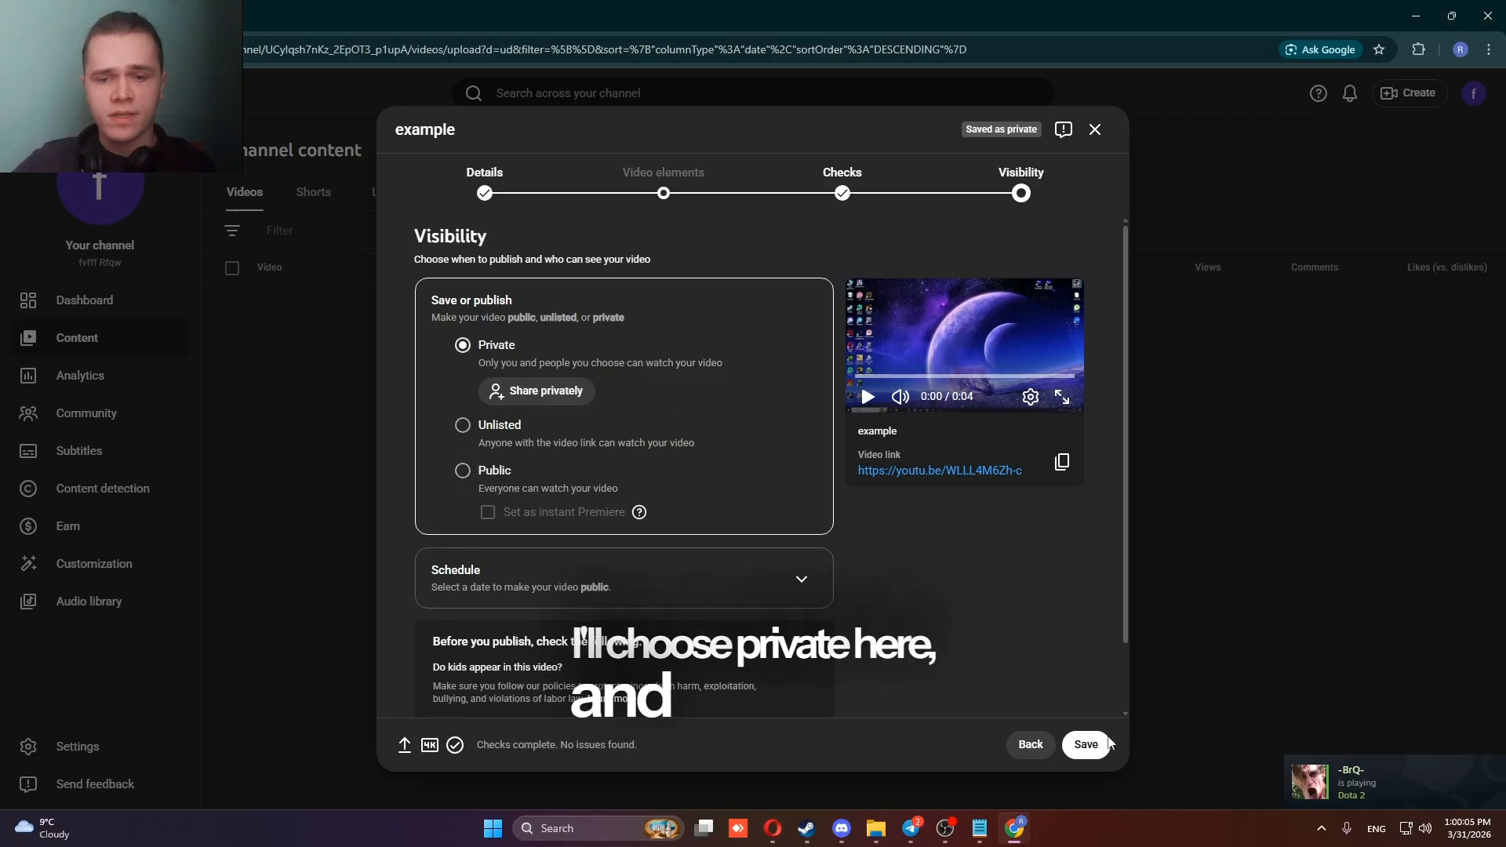
click(1086, 745)
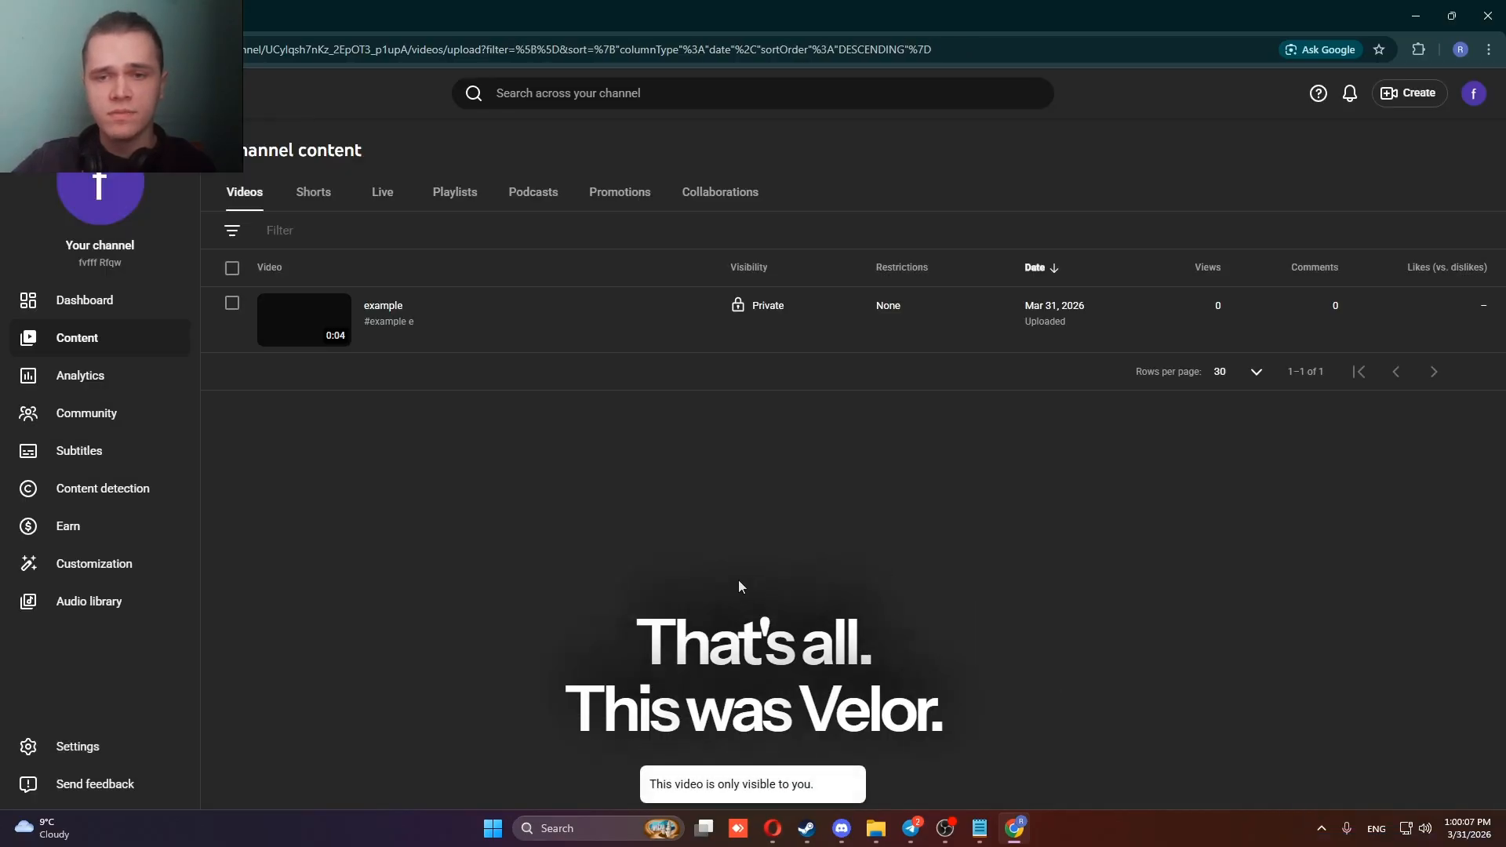